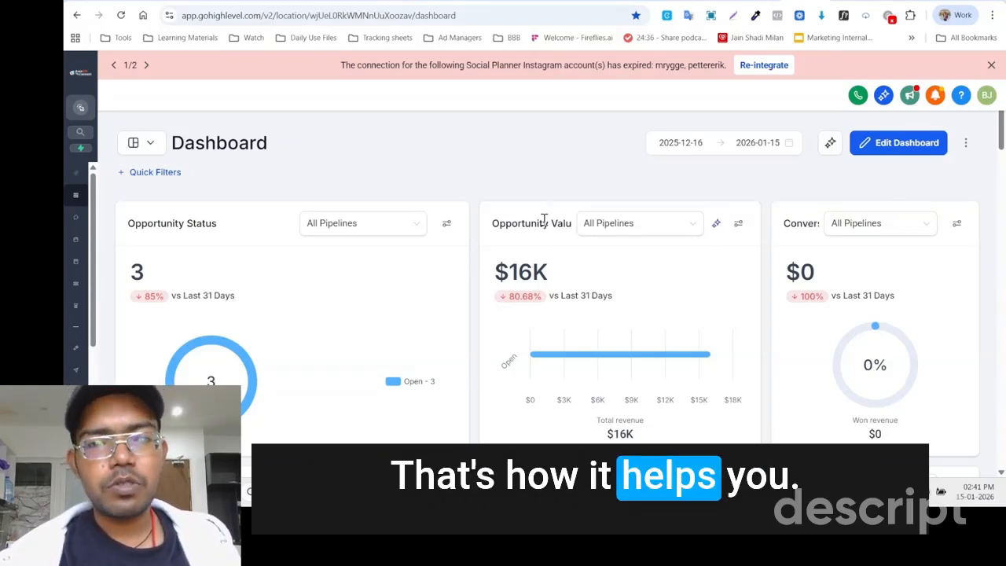
Step: Review the dashboard's Opportunity Status, Opportunity Value, conversion, Funnel and Stage Distribution widgets
{"action": "scroll", "coordinate": [543, 220], "scroll_direction": "down", "scroll_amount": 2}
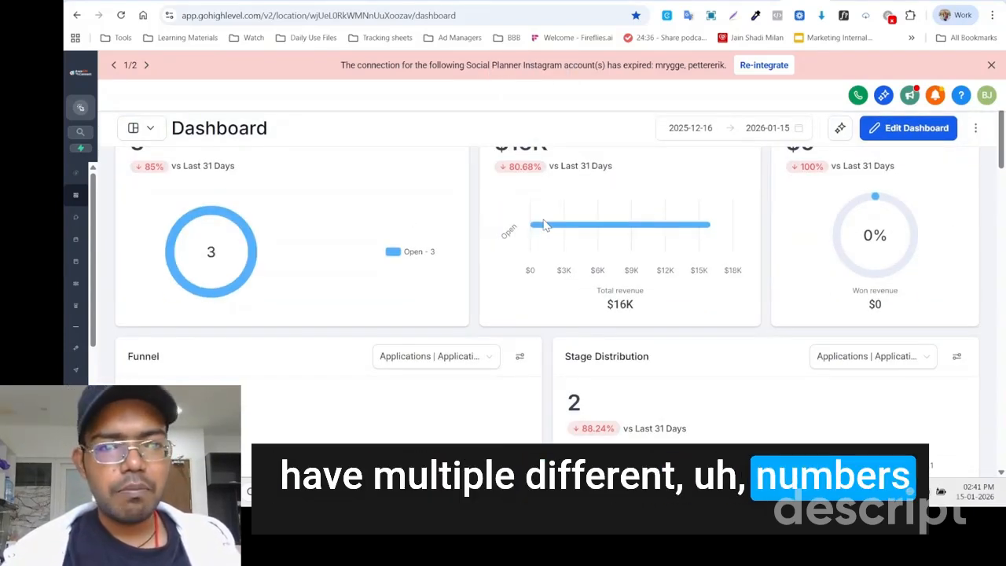
{"action": "scroll", "coordinate": [532, 287], "scroll_direction": "up", "scroll_amount": 2}
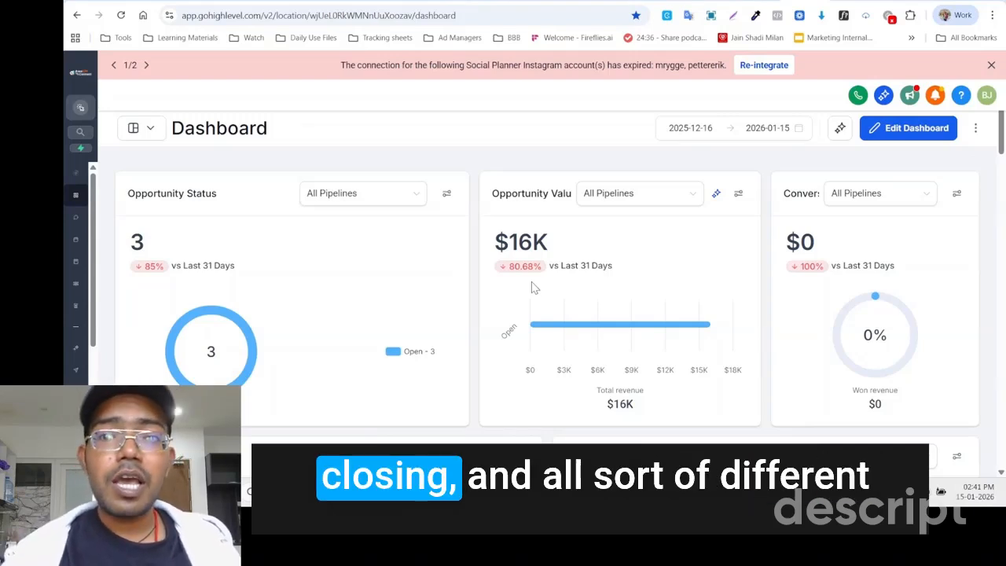
{"action": "scroll", "coordinate": [531, 285], "scroll_direction": "down", "scroll_amount": 5}
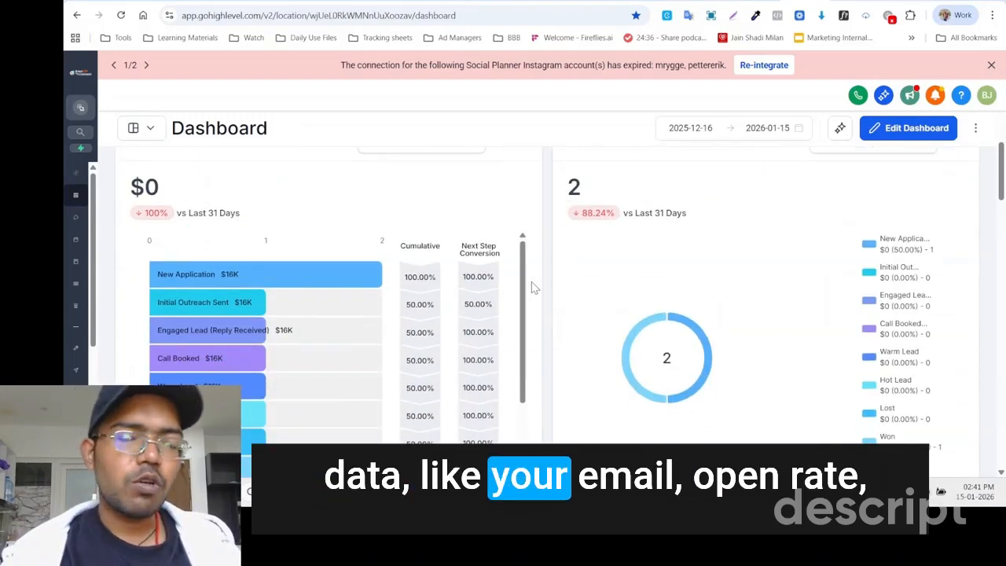
{"action": "scroll", "coordinate": [531, 286], "scroll_direction": "down", "scroll_amount": 1}
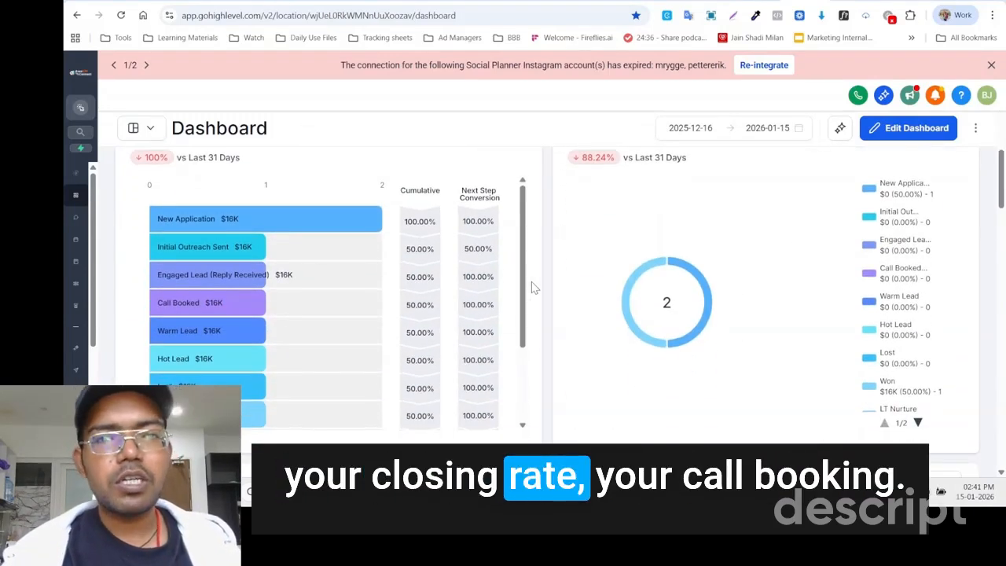
{"action": "scroll", "coordinate": [531, 287], "scroll_direction": "down", "scroll_amount": 1}
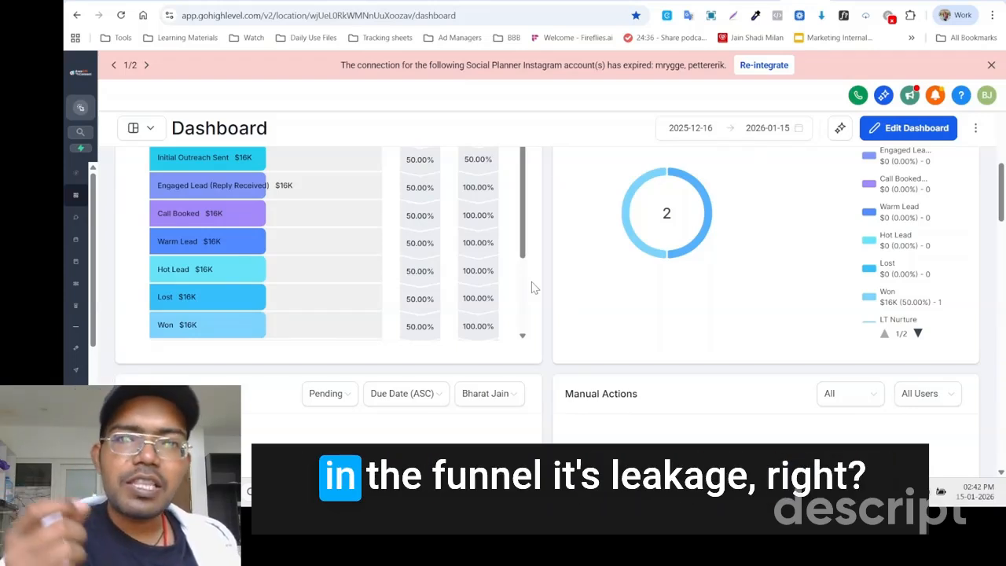
{"action": "scroll", "coordinate": [531, 288], "scroll_direction": "up", "scroll_amount": 6}
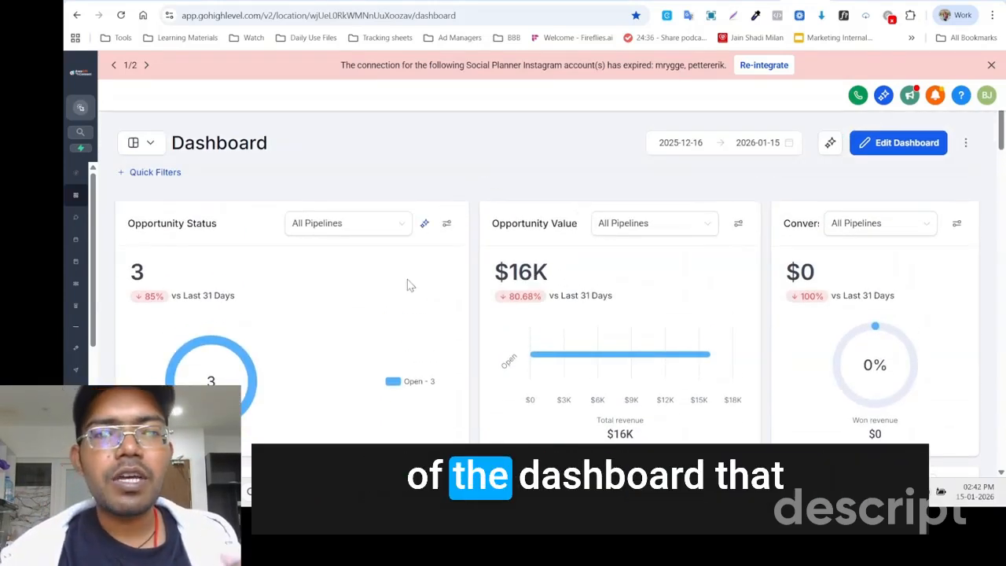
{"action": "scroll", "coordinate": [441, 254], "scroll_direction": "down", "scroll_amount": 2}
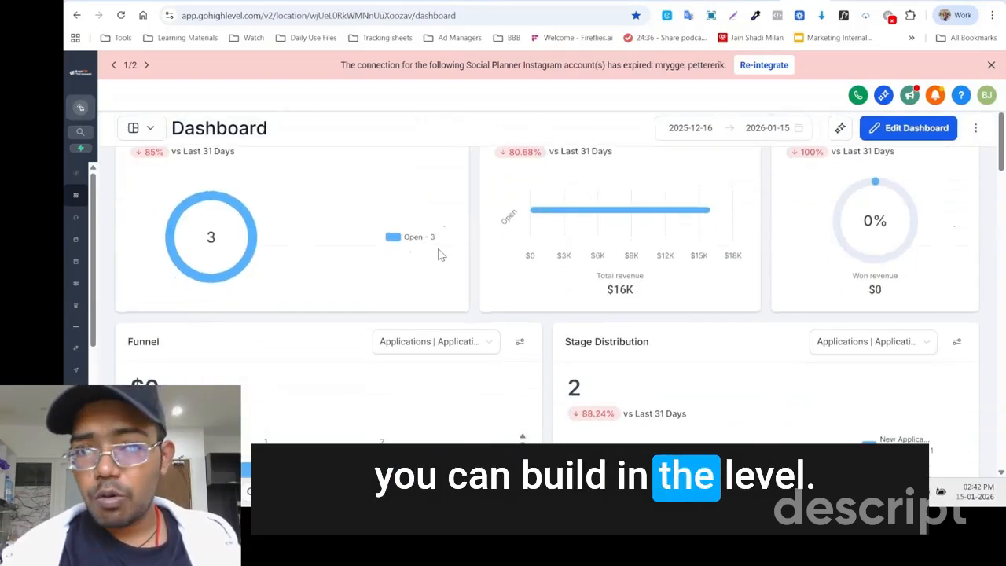
{"action": "scroll", "coordinate": [441, 254], "scroll_direction": "down", "scroll_amount": 2}
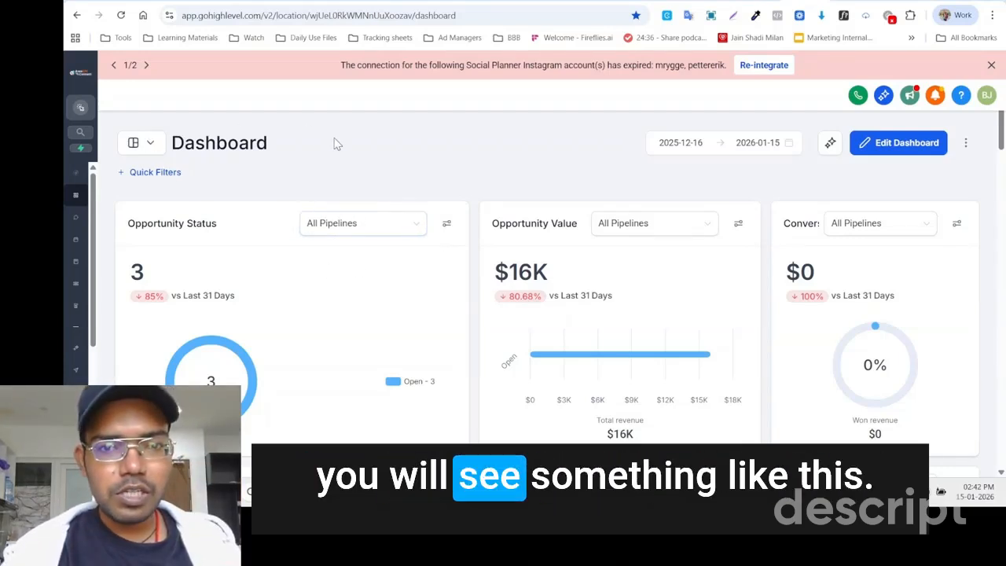
Step: Look through the default dashboard from the opportunity widgets to Tasks, Manual Actions and the Lead Source Report, and return to its beginning
{"action": "scroll", "coordinate": [438, 217], "scroll_direction": "down", "scroll_amount": 1}
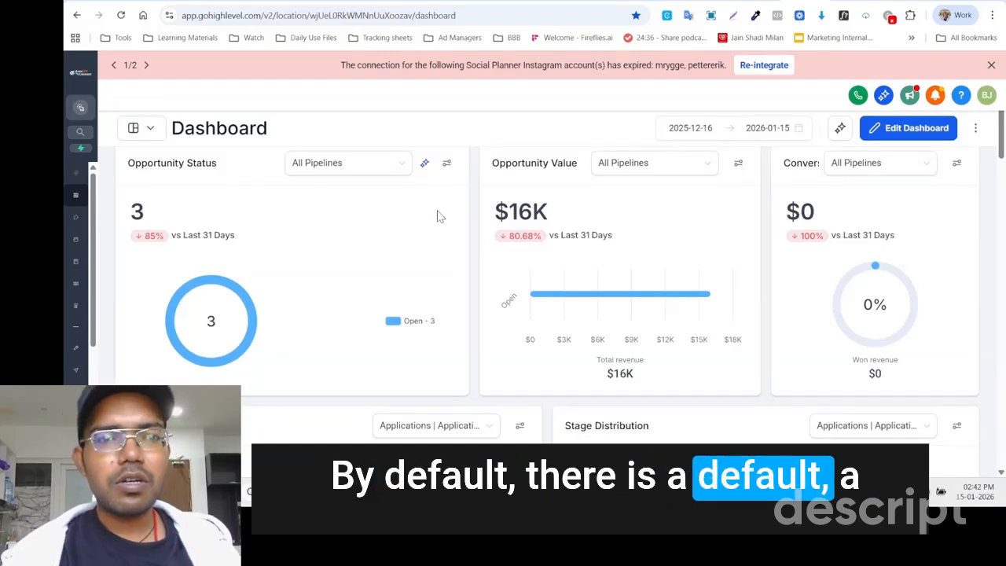
{"action": "scroll", "coordinate": [438, 217], "scroll_direction": "down", "scroll_amount": 3}
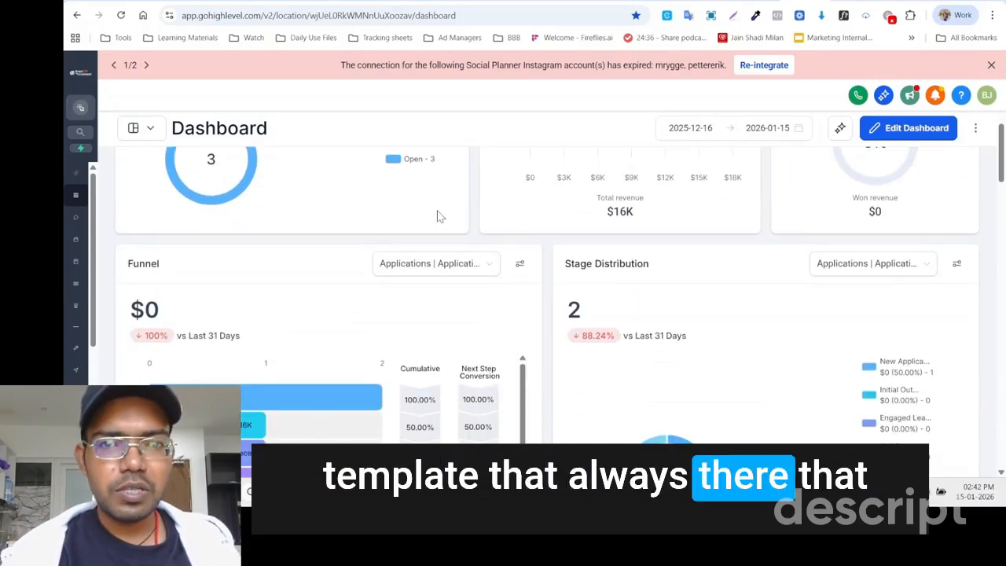
{"action": "scroll", "coordinate": [438, 217], "scroll_direction": "down", "scroll_amount": 3}
{"action": "scroll", "coordinate": [438, 218], "scroll_direction": "down", "scroll_amount": 5}
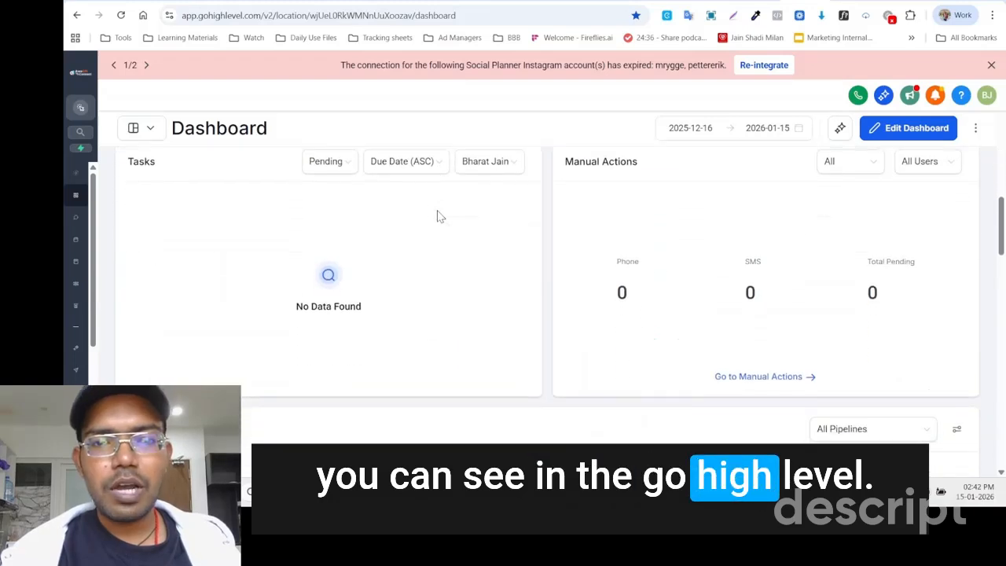
{"action": "scroll", "coordinate": [438, 217], "scroll_direction": "down", "scroll_amount": 1}
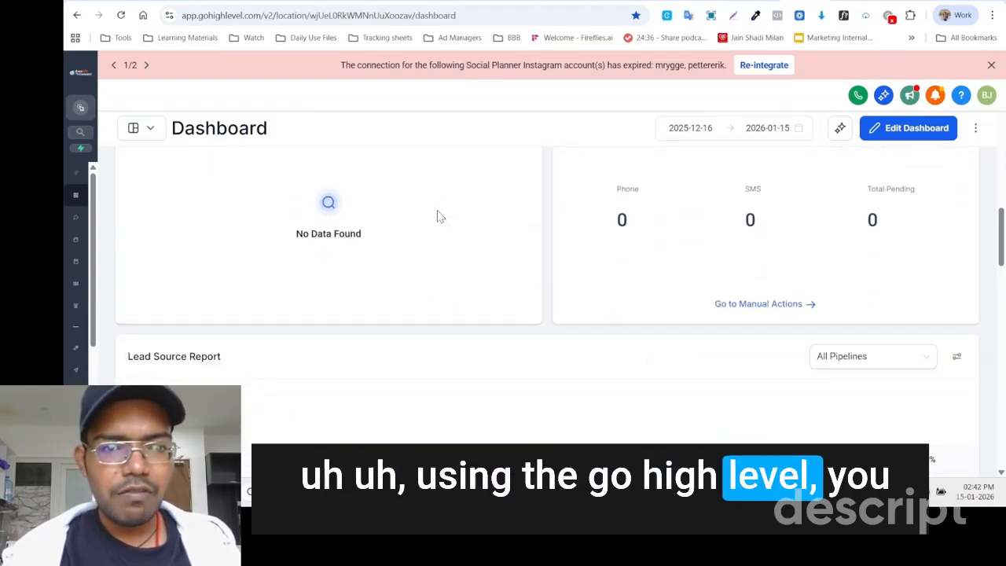
{"action": "scroll", "coordinate": [437, 218], "scroll_direction": "down", "scroll_amount": 1}
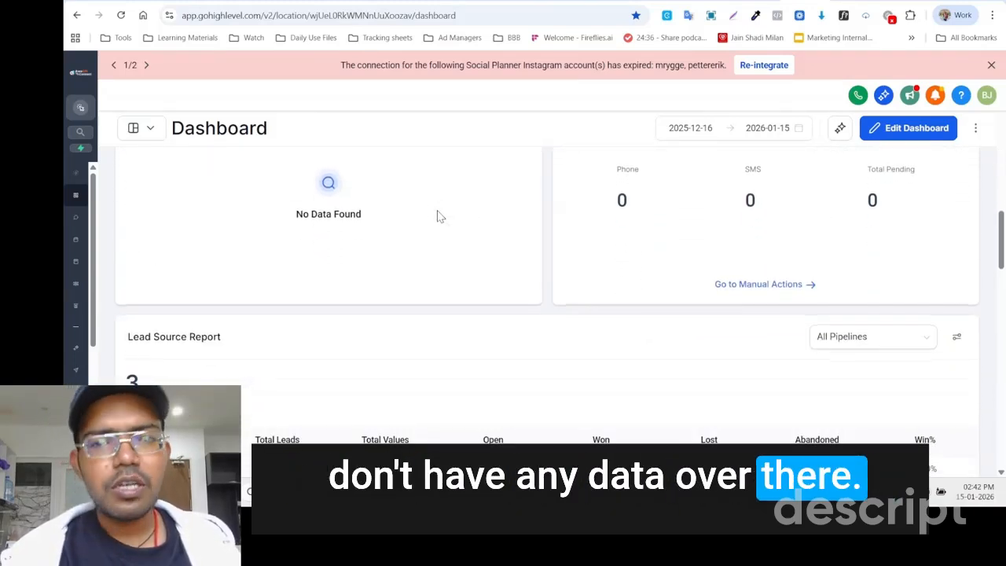
{"action": "scroll", "coordinate": [438, 217], "scroll_direction": "up", "scroll_amount": 5}
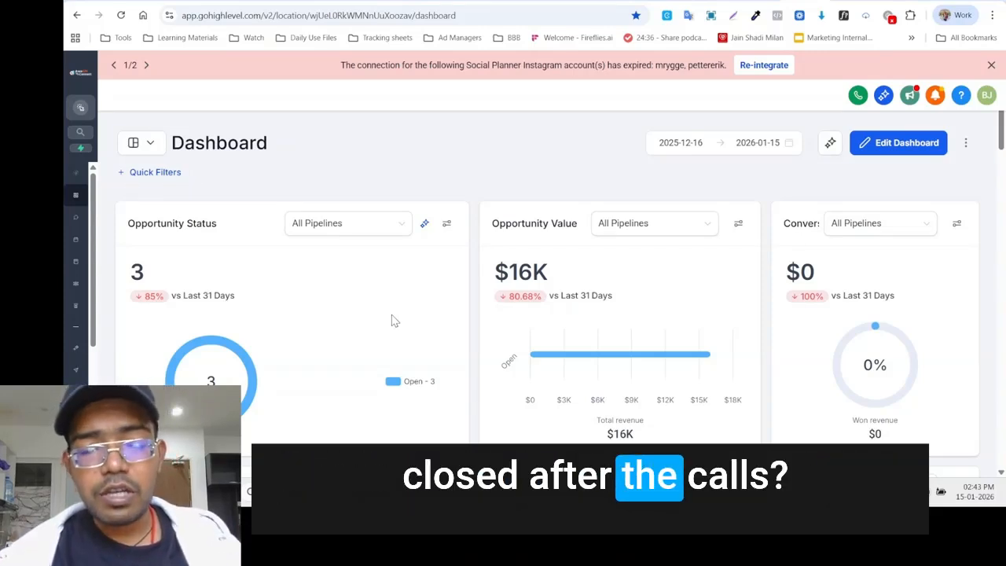
{"action": "scroll", "coordinate": [391, 318], "scroll_direction": "down", "scroll_amount": 3}
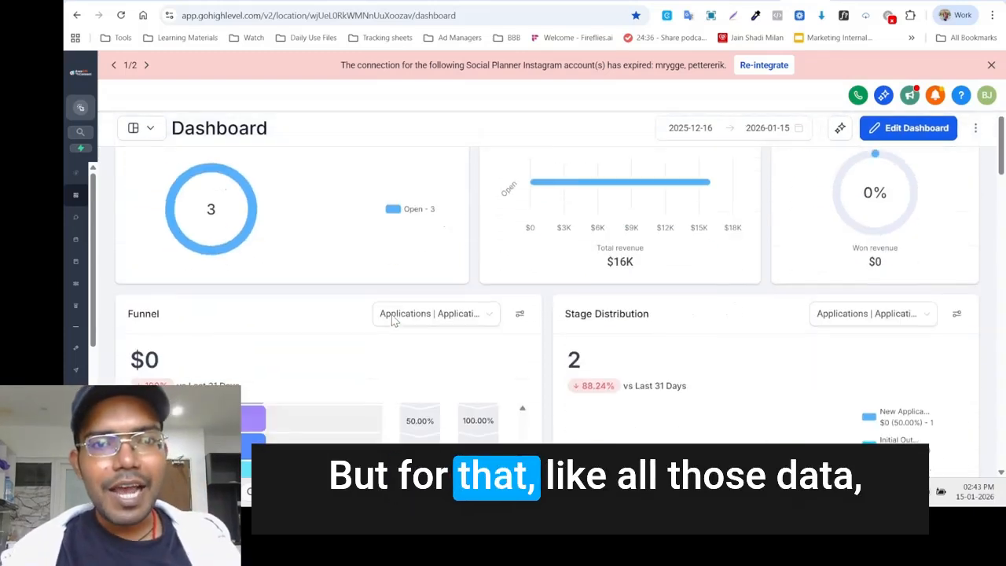
{"action": "scroll", "coordinate": [392, 318], "scroll_direction": "up", "scroll_amount": 3}
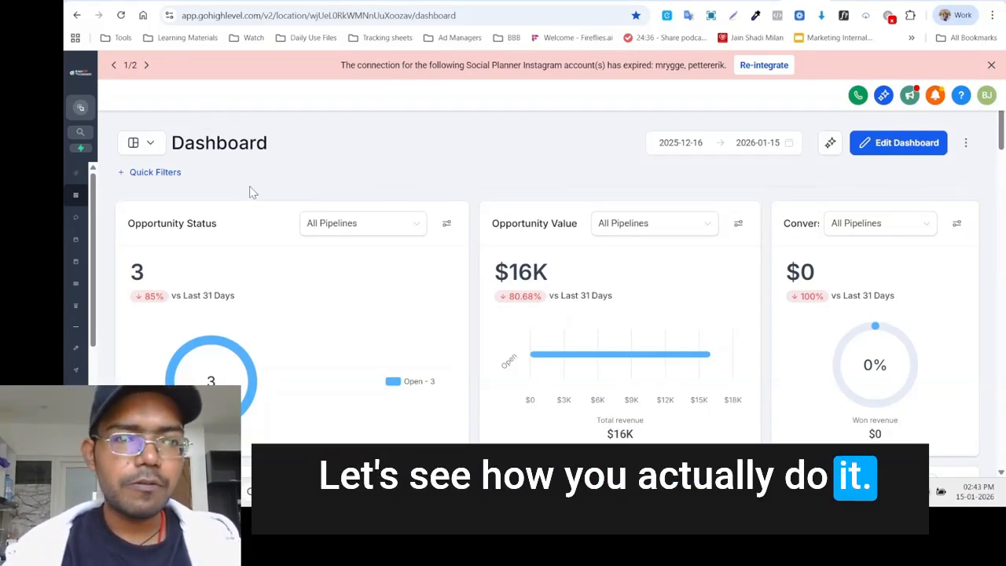
Step: Add a new dashboard and choose the template library as its source
{"action": "left_click", "coordinate": [145, 141]}
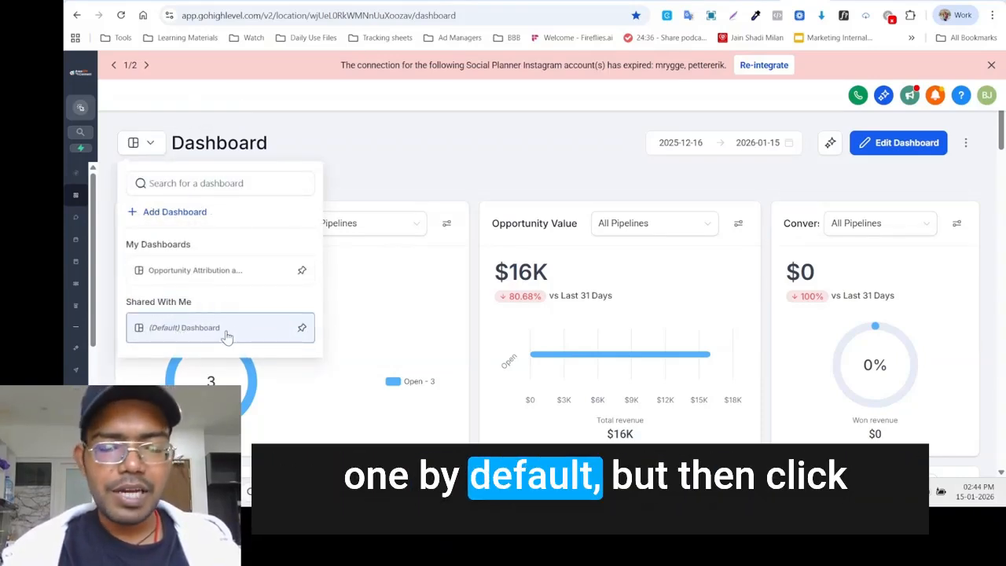
{"action": "left_click", "coordinate": [201, 213]}
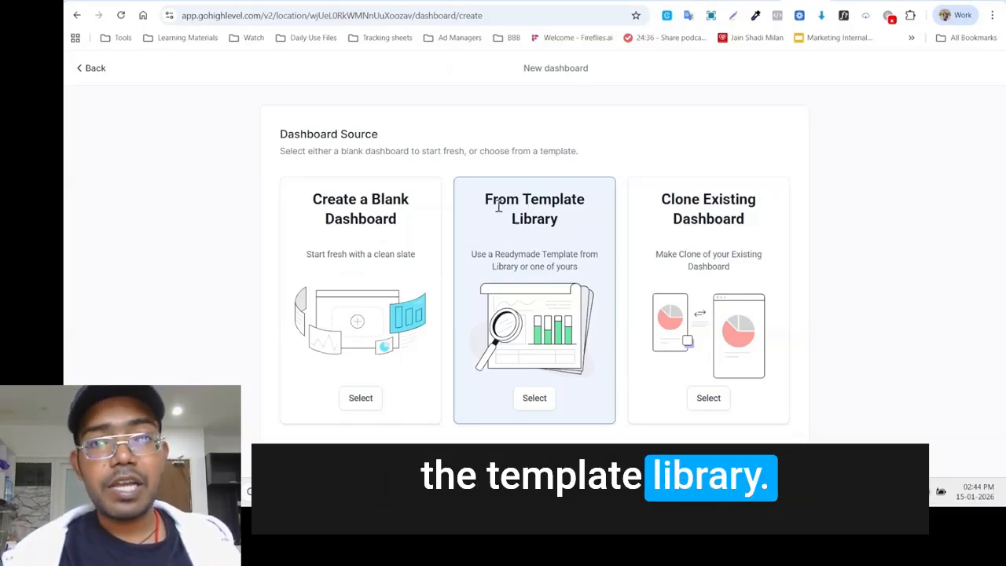
{"action": "left_click", "coordinate": [535, 399]}
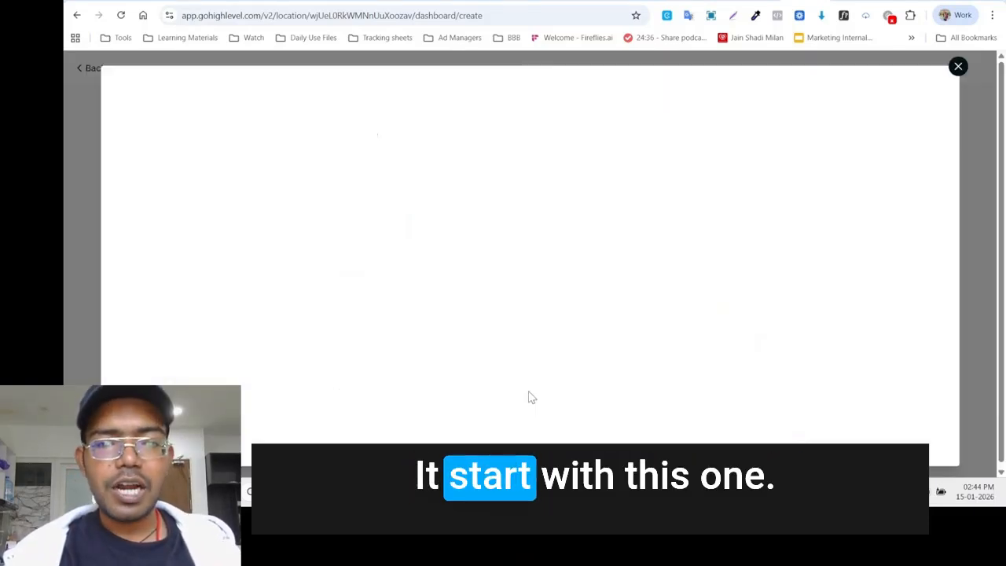
Step: Browse the dashboard templates for call tracking, lead attribution, opportunity attribution, appointments and customer communication
{"action": "scroll", "coordinate": [528, 397], "scroll_direction": "down", "scroll_amount": 3}
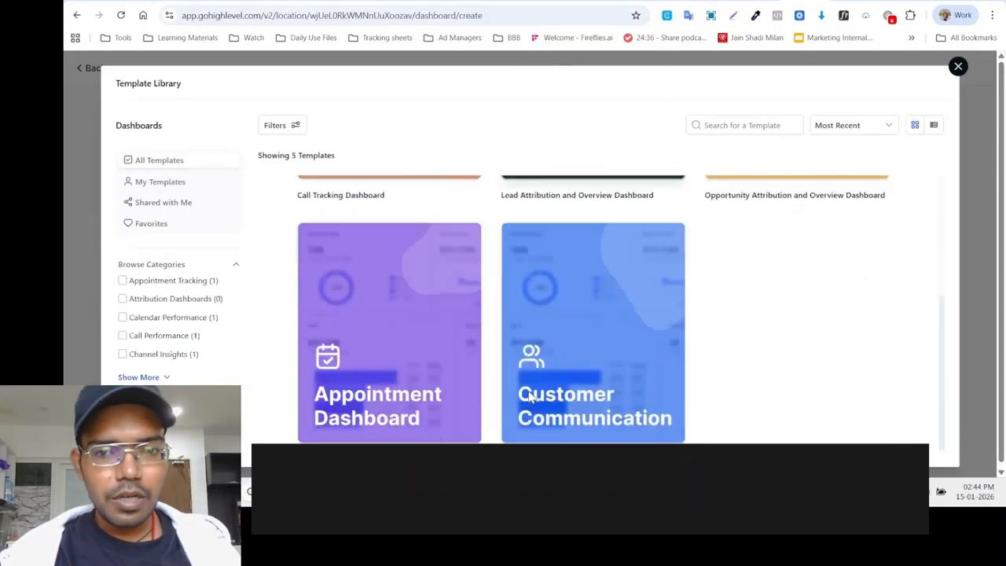
{"action": "scroll", "coordinate": [528, 397], "scroll_direction": "up", "scroll_amount": 3}
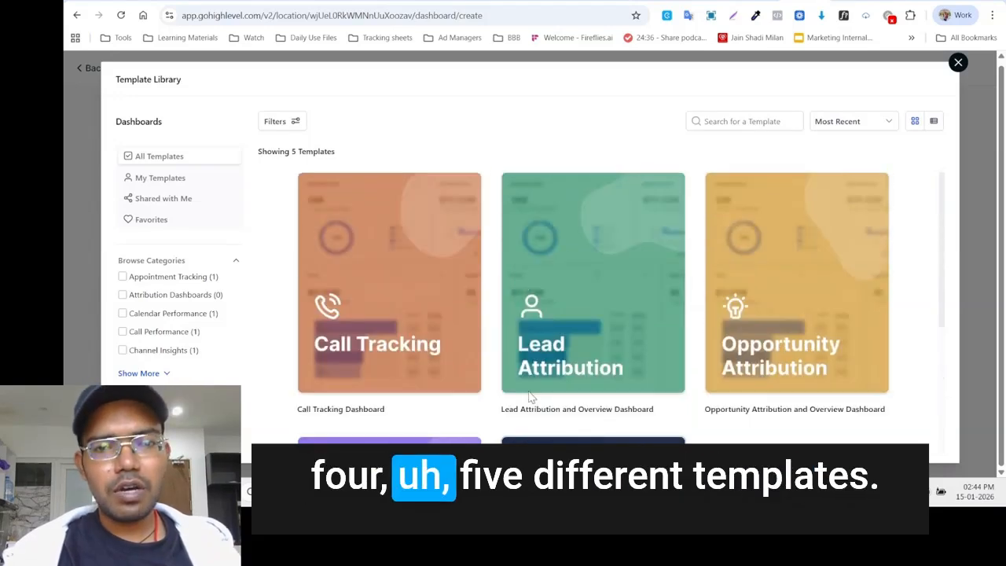
{"action": "scroll", "coordinate": [529, 390], "scroll_direction": "down", "scroll_amount": 1}
{"action": "scroll", "coordinate": [529, 390], "scroll_direction": "up", "scroll_amount": 2}
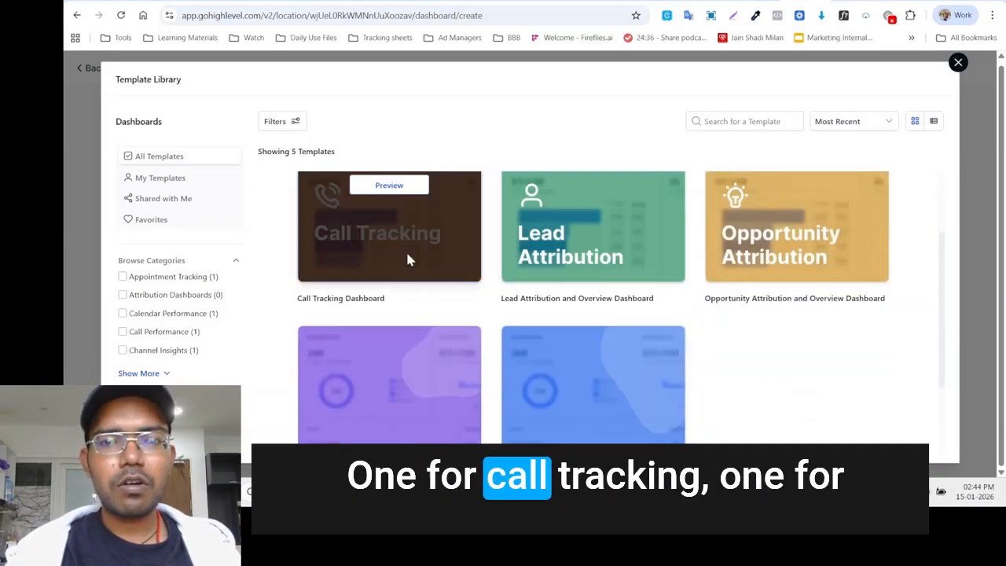
{"action": "mouse_move", "coordinate": [620, 277]}
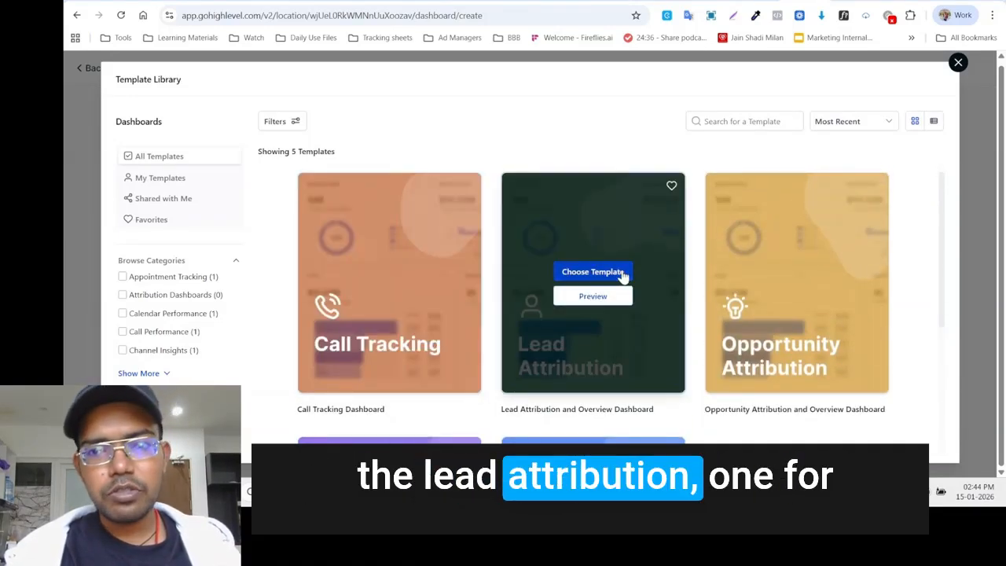
{"action": "scroll", "coordinate": [813, 275], "scroll_direction": "down", "scroll_amount": 3}
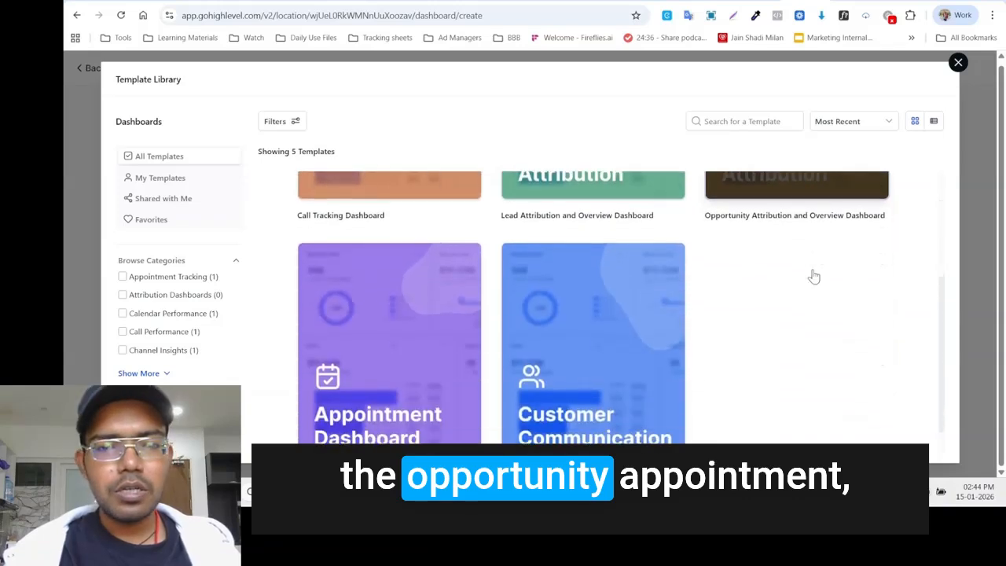
{"action": "scroll", "coordinate": [469, 353], "scroll_direction": "down", "scroll_amount": 1}
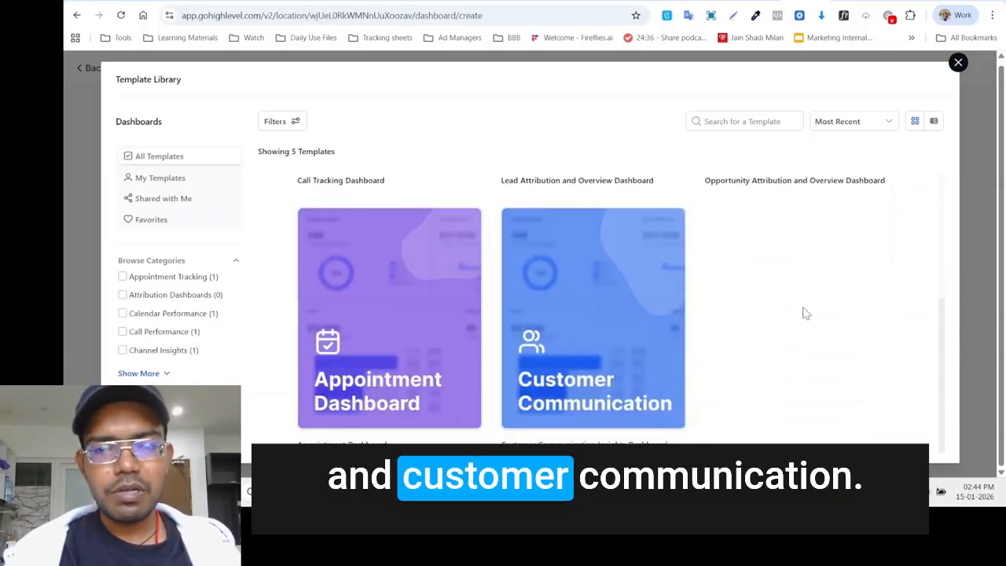
{"action": "scroll", "coordinate": [803, 306], "scroll_direction": "up", "scroll_amount": 3}
{"action": "mouse_move", "coordinate": [600, 333]}
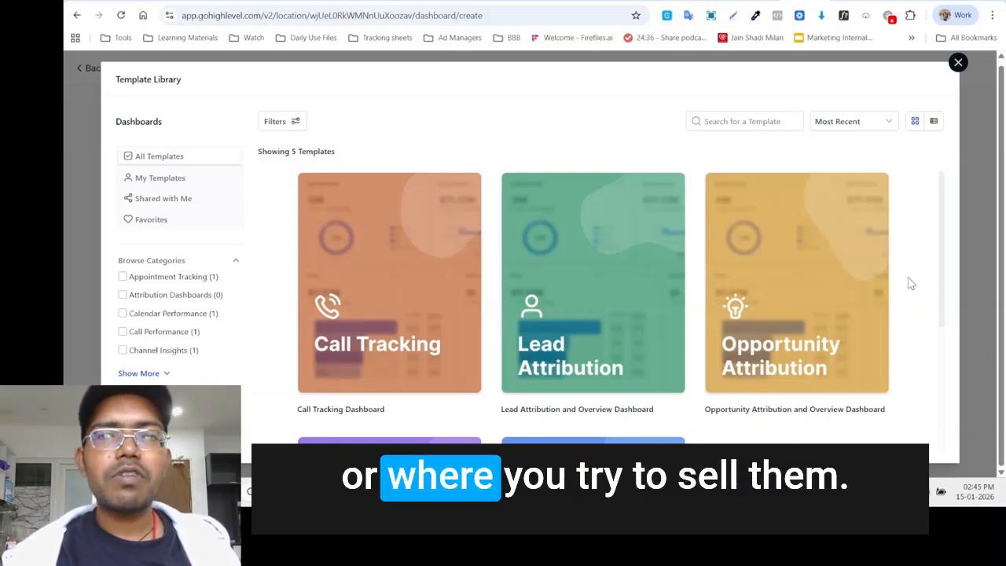
{"action": "scroll", "coordinate": [910, 283], "scroll_direction": "down", "scroll_amount": 3}
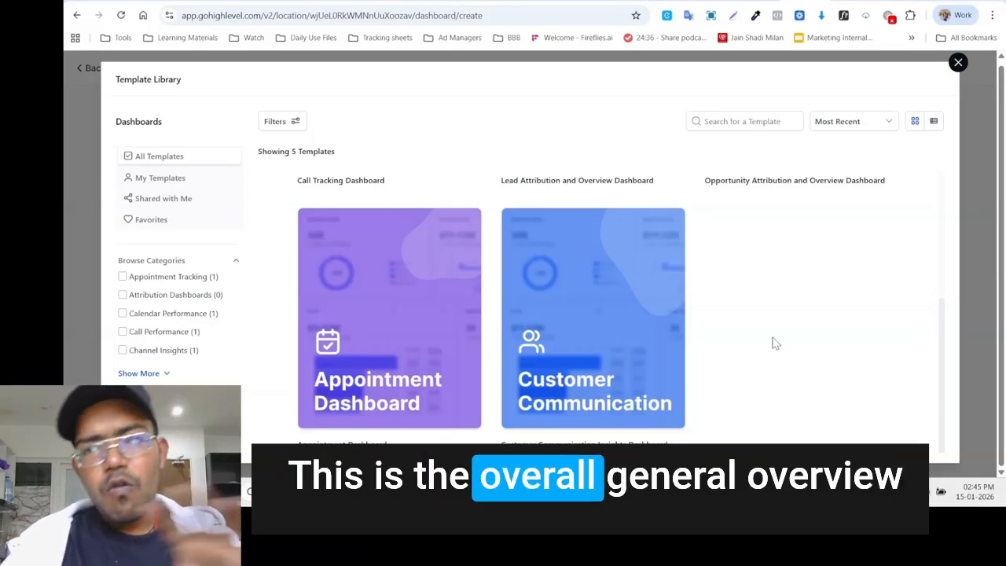
{"action": "scroll", "coordinate": [774, 343], "scroll_direction": "up", "scroll_amount": 2}
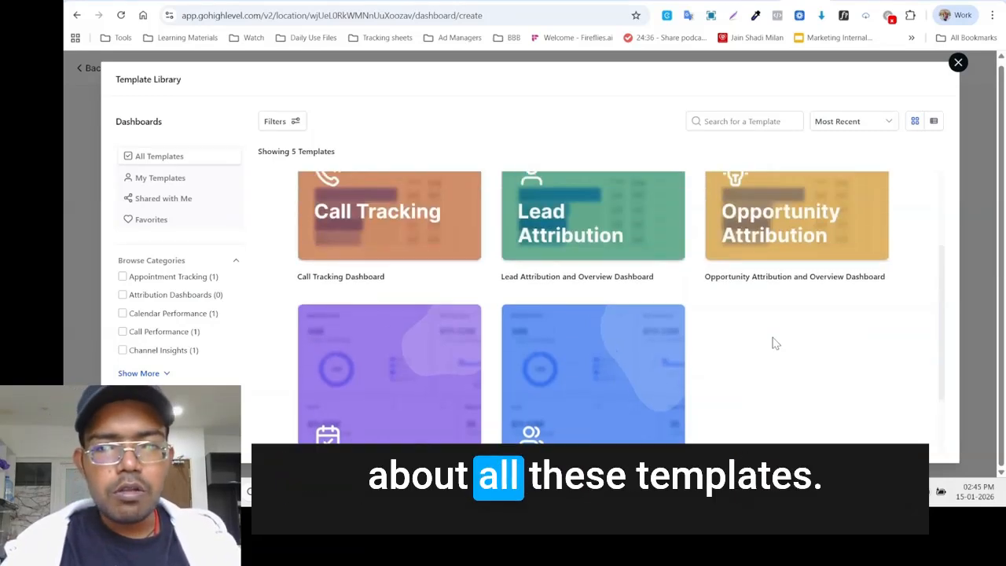
{"action": "scroll", "coordinate": [773, 342], "scroll_direction": "up", "scroll_amount": 2}
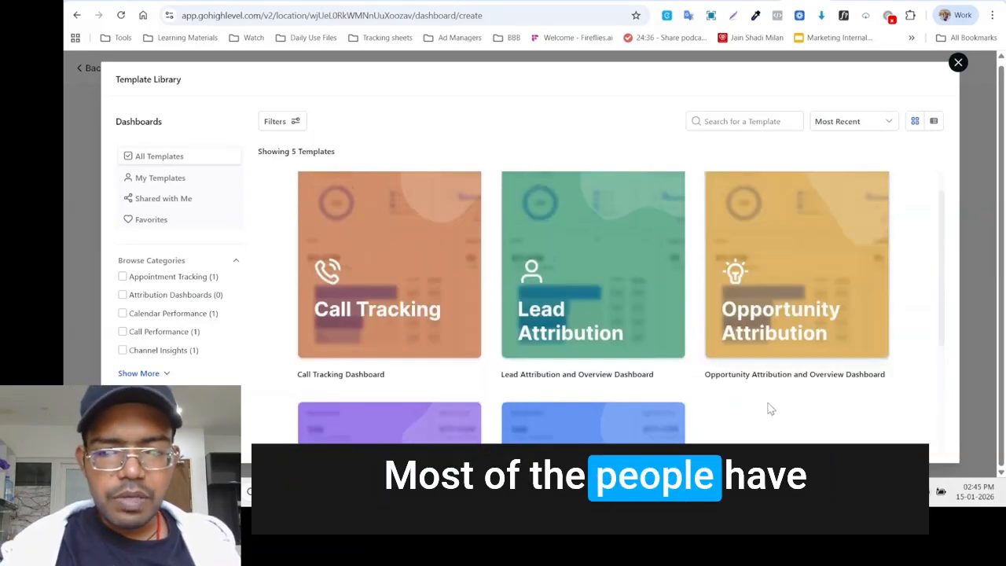
{"action": "scroll", "coordinate": [761, 415], "scroll_direction": "down", "scroll_amount": 1}
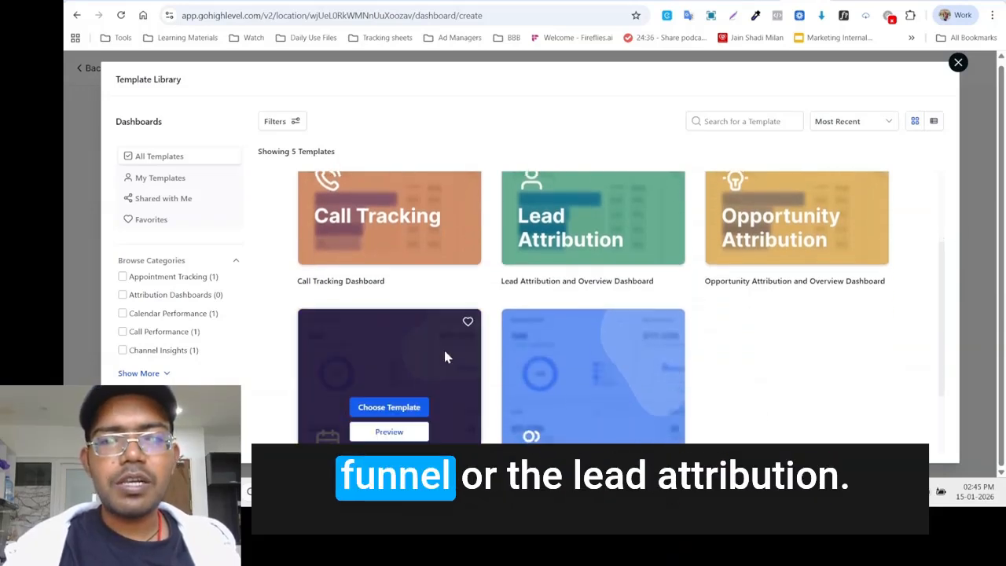
{"action": "scroll", "coordinate": [445, 352], "scroll_direction": "up", "scroll_amount": 1}
Step: Preview the Lead Attribution and Overview Dashboard template and look through its lead overview and lead quality sections
{"action": "mouse_move", "coordinate": [613, 265]}
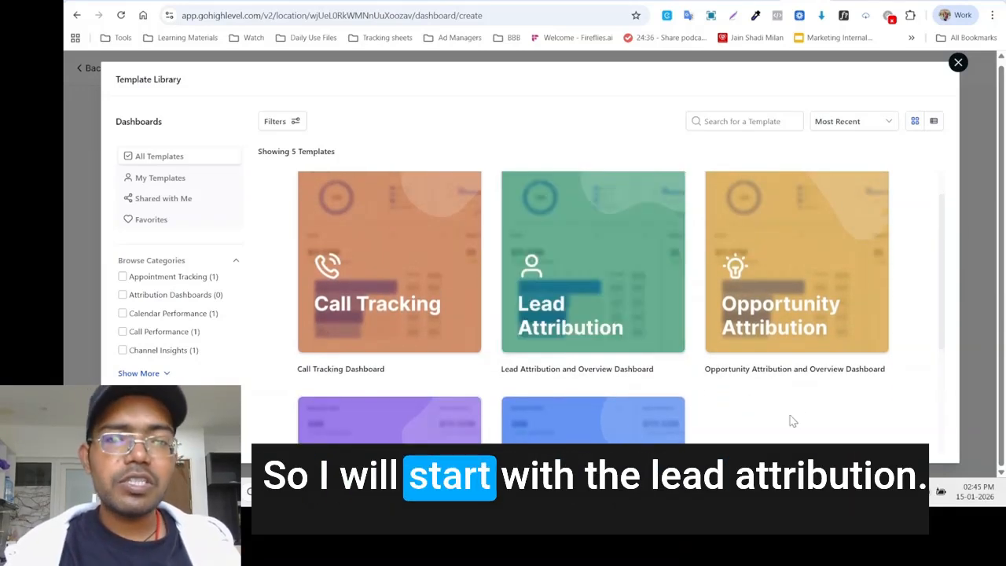
{"action": "mouse_move", "coordinate": [631, 316]}
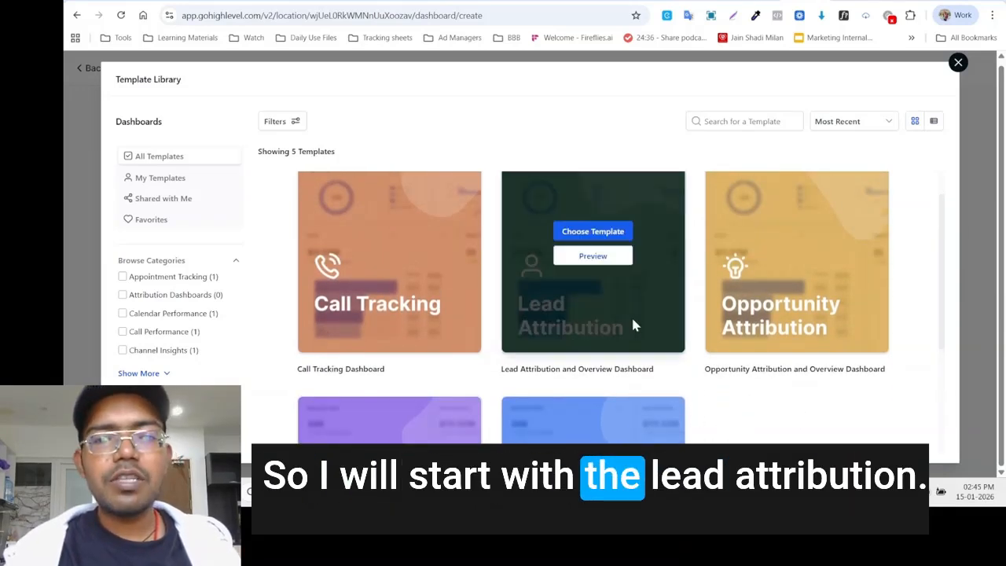
{"action": "left_click", "coordinate": [593, 257]}
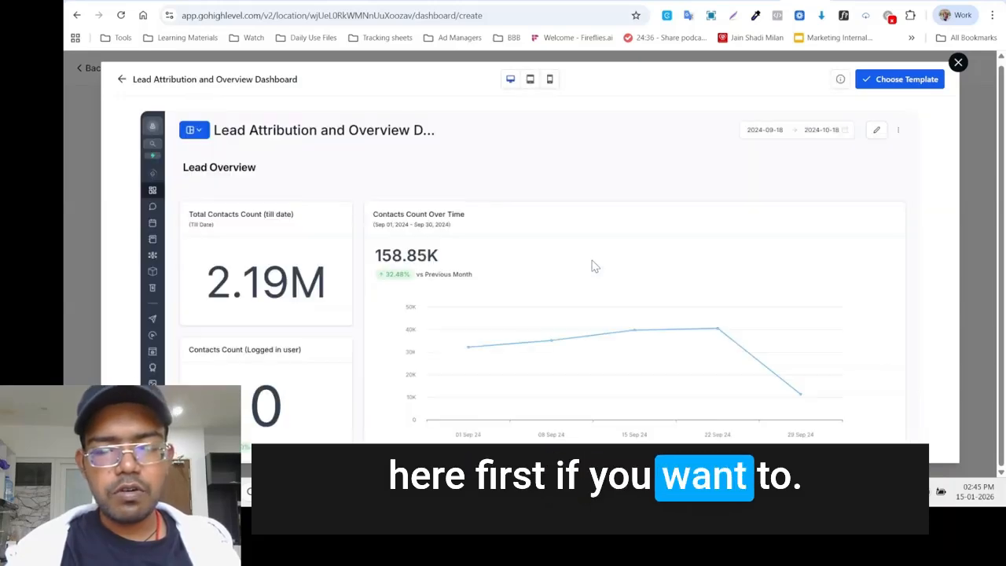
{"action": "scroll", "coordinate": [490, 331], "scroll_direction": "down", "scroll_amount": 6}
{"action": "scroll", "coordinate": [490, 331], "scroll_direction": "down", "scroll_amount": 3}
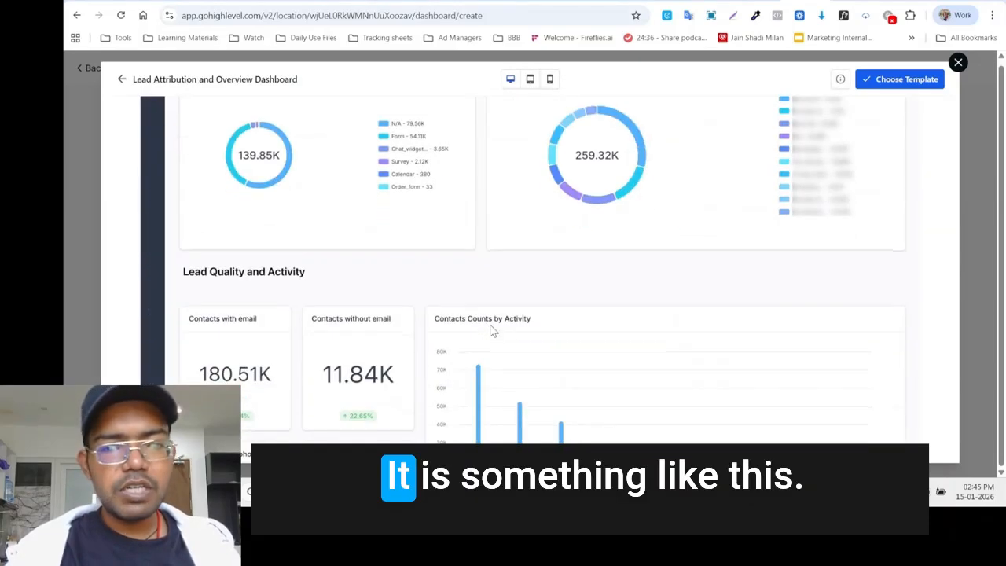
{"action": "scroll", "coordinate": [490, 331], "scroll_direction": "down", "scroll_amount": 2}
{"action": "scroll", "coordinate": [490, 330], "scroll_direction": "up", "scroll_amount": 15}
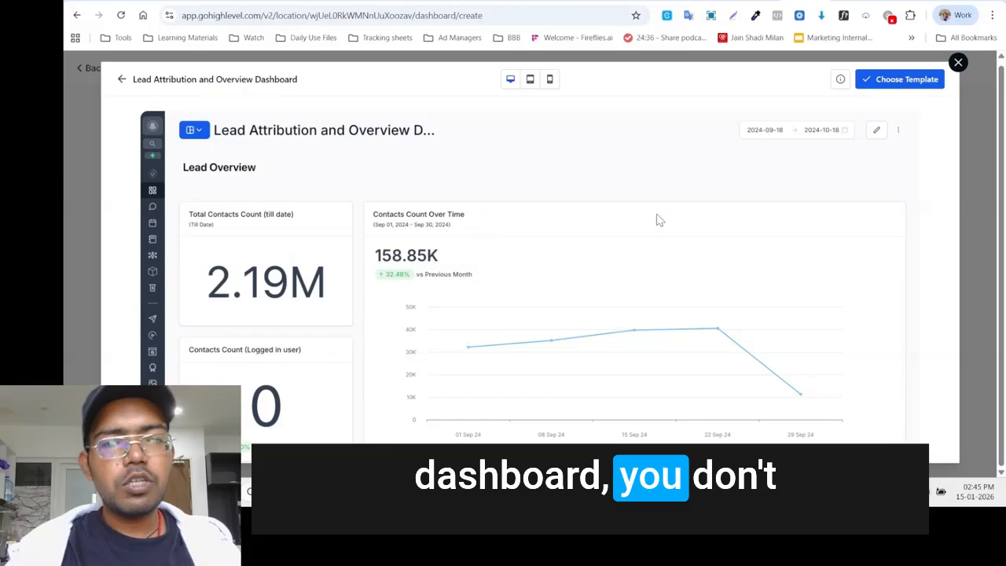
Step: Review the remaining lead source charts in the template preview and create the dashboard from the Lead Attribution and Overview Dashboard template
{"action": "scroll", "coordinate": [658, 220], "scroll_direction": "down", "scroll_amount": 5}
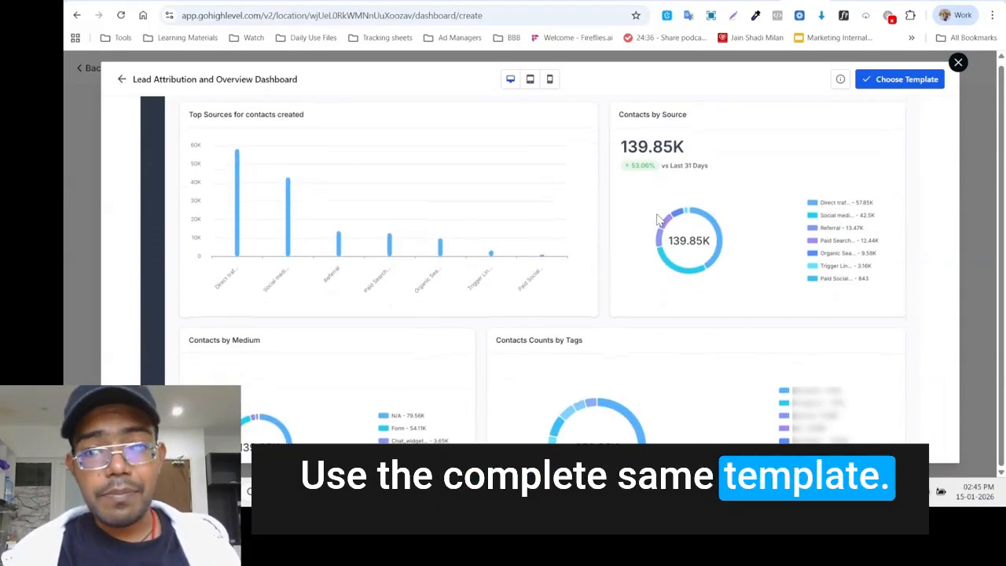
{"action": "scroll", "coordinate": [659, 220], "scroll_direction": "down", "scroll_amount": 2}
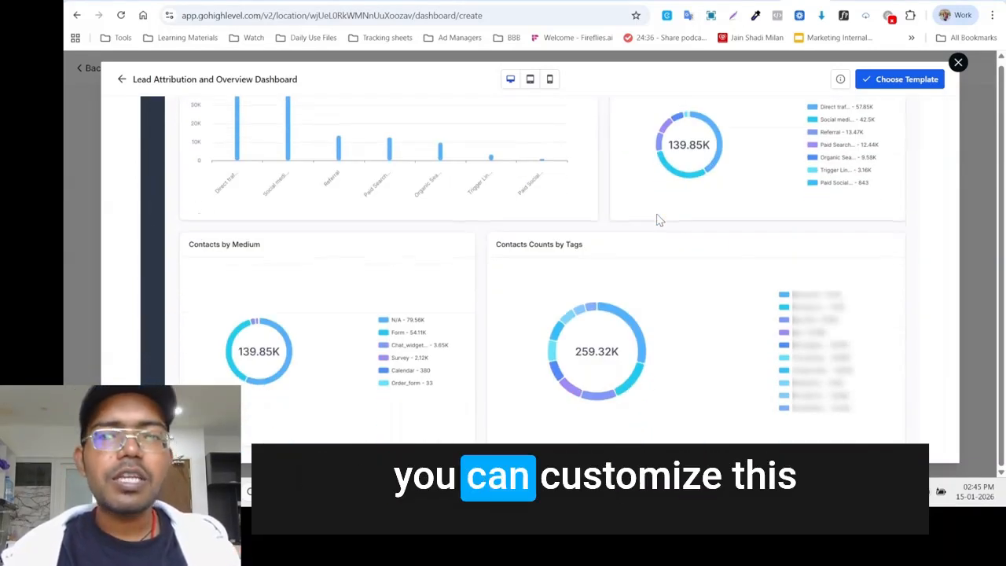
{"action": "scroll", "coordinate": [658, 220], "scroll_direction": "up", "scroll_amount": 5}
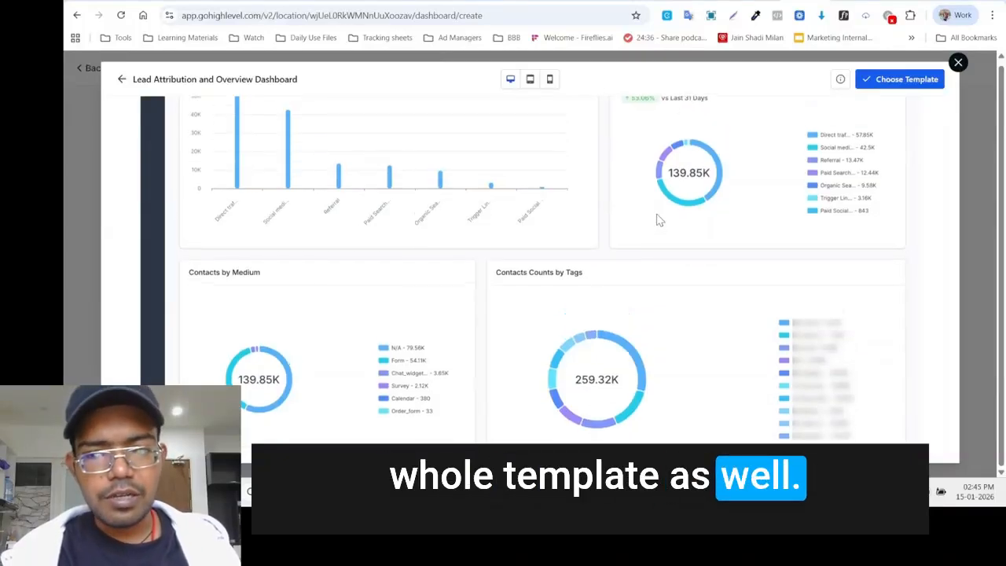
{"action": "left_click", "coordinate": [903, 79]}
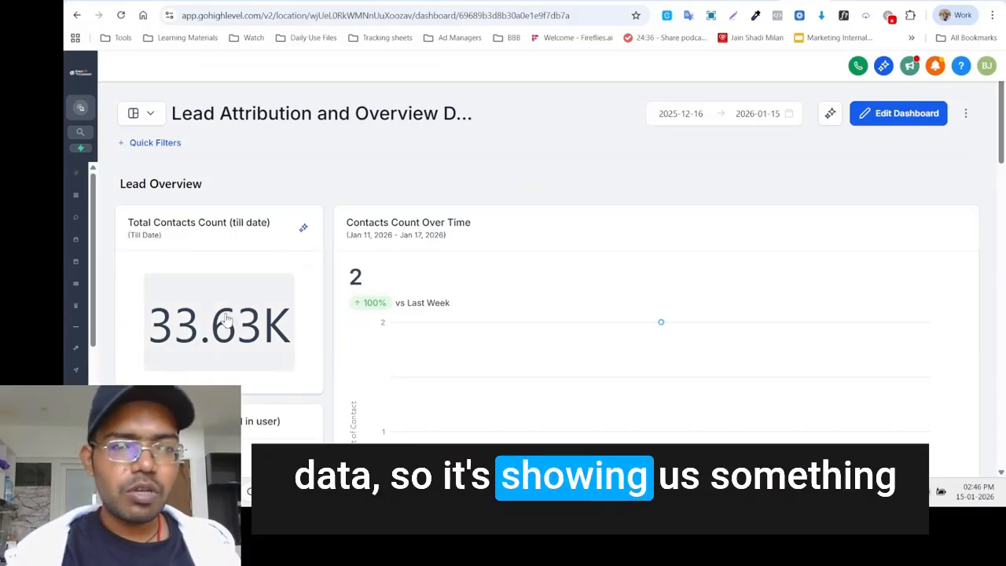
Step: Examine the new dashboard's Lead Overview contact counts and the Top Sources for contacts created chart under Lead Source Attribution
{"action": "scroll", "coordinate": [226, 336], "scroll_direction": "down", "scroll_amount": 3}
{"action": "scroll", "coordinate": [226, 337], "scroll_direction": "down", "scroll_amount": 3}
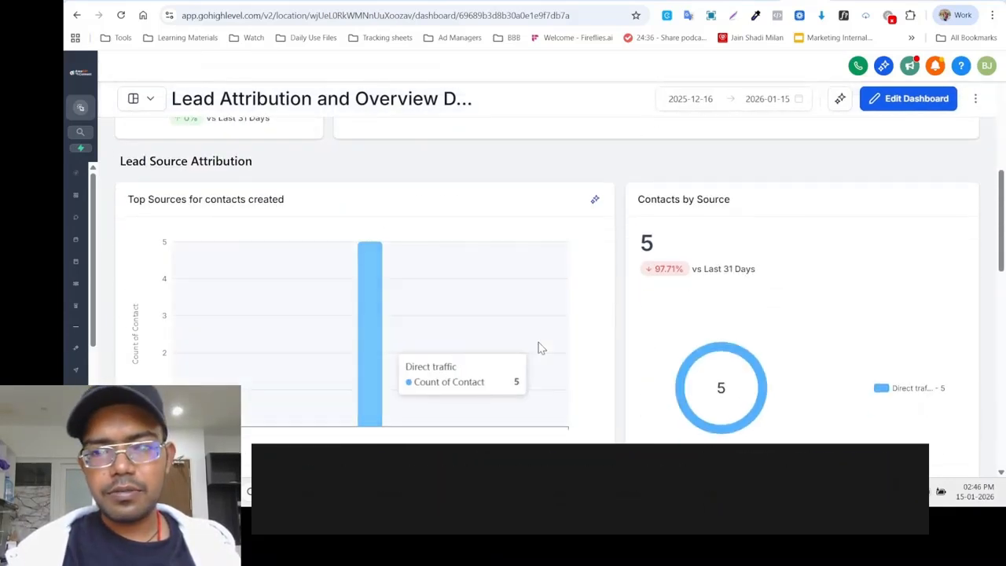
{"action": "scroll", "coordinate": [961, 348], "scroll_direction": "down", "scroll_amount": 5}
{"action": "scroll", "coordinate": [961, 352], "scroll_direction": "up", "scroll_amount": 15}
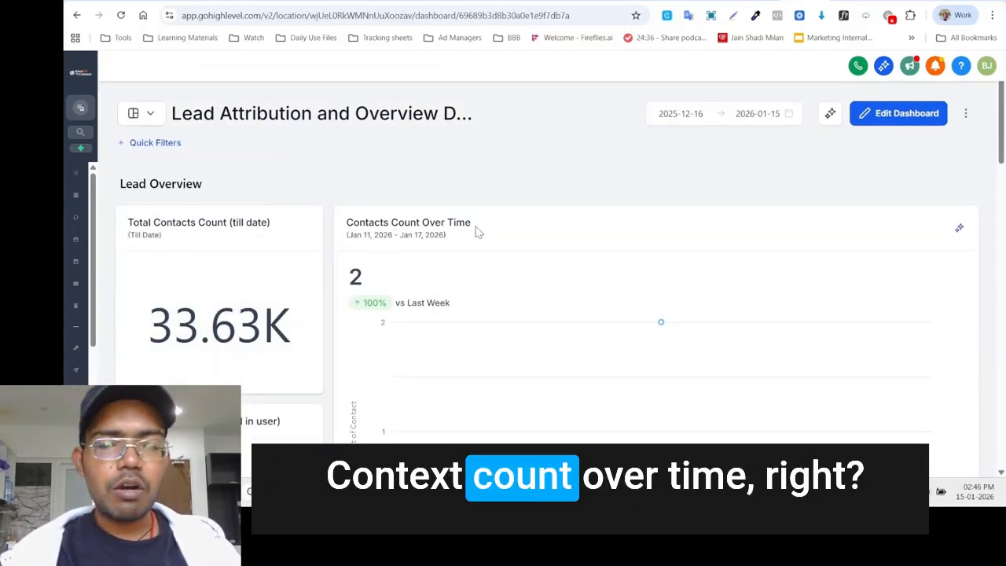
{"action": "scroll", "coordinate": [474, 231], "scroll_direction": "down", "scroll_amount": 4}
{"action": "scroll", "coordinate": [173, 280], "scroll_direction": "up", "scroll_amount": 1}
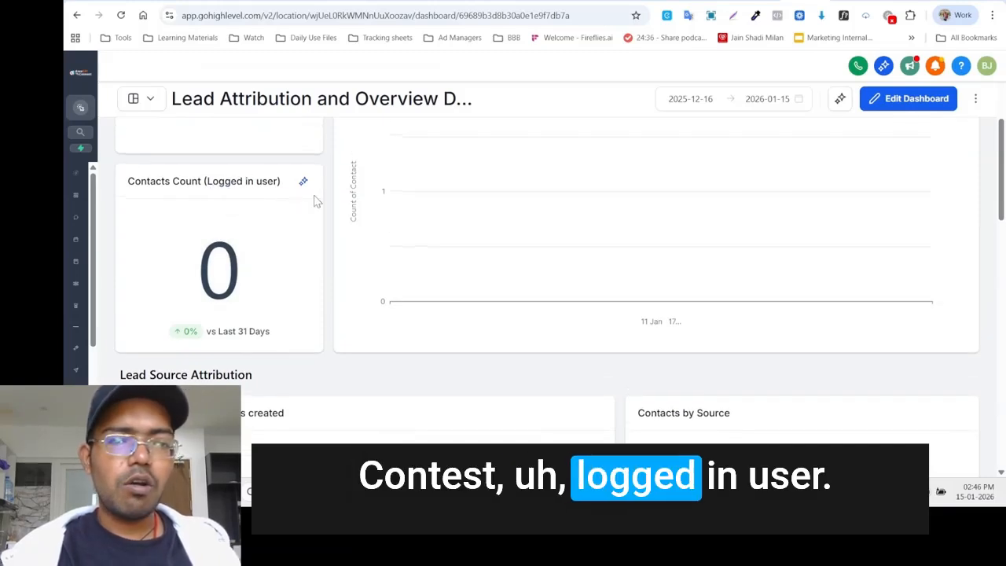
{"action": "scroll", "coordinate": [330, 294], "scroll_direction": "down", "scroll_amount": 3}
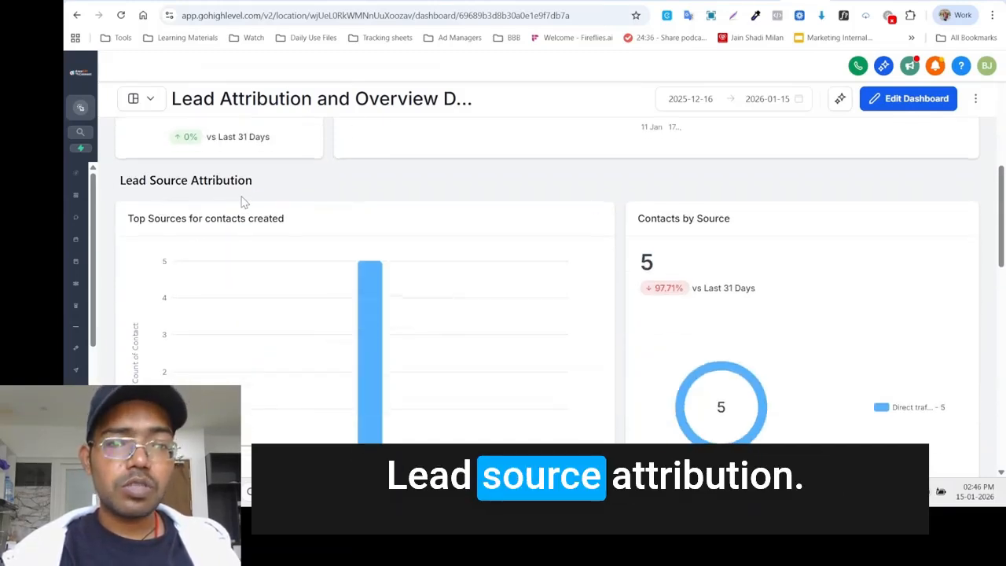
{"action": "scroll", "coordinate": [288, 236], "scroll_direction": "down", "scroll_amount": 1}
{"action": "mouse_move", "coordinate": [315, 375]}
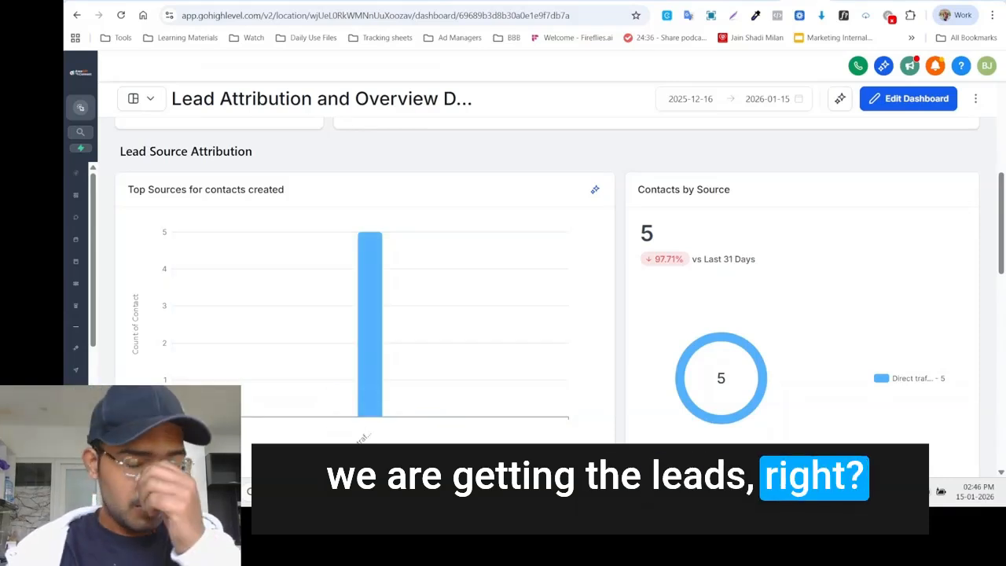
{"action": "mouse_move", "coordinate": [374, 404]}
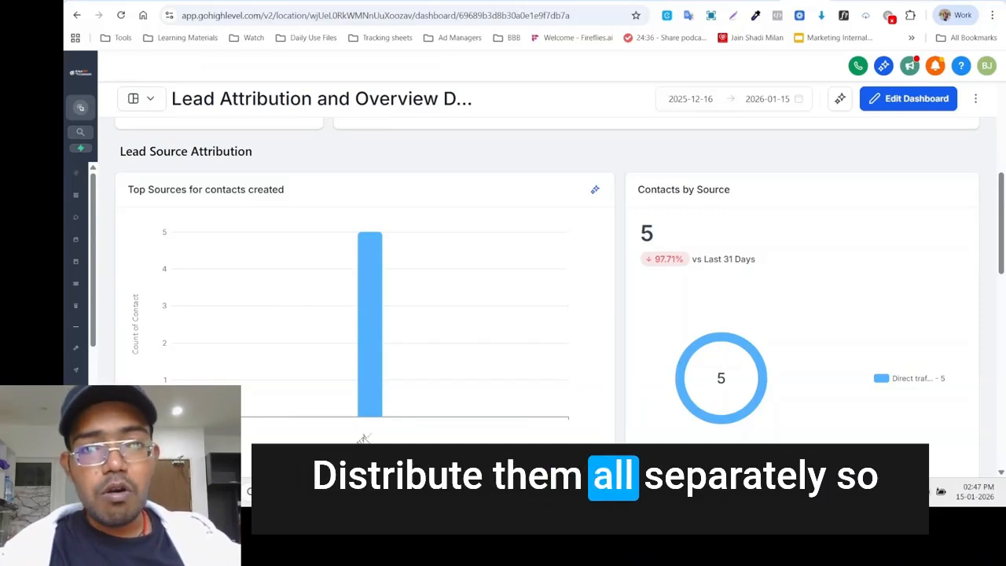
{"action": "mouse_move", "coordinate": [183, 281]}
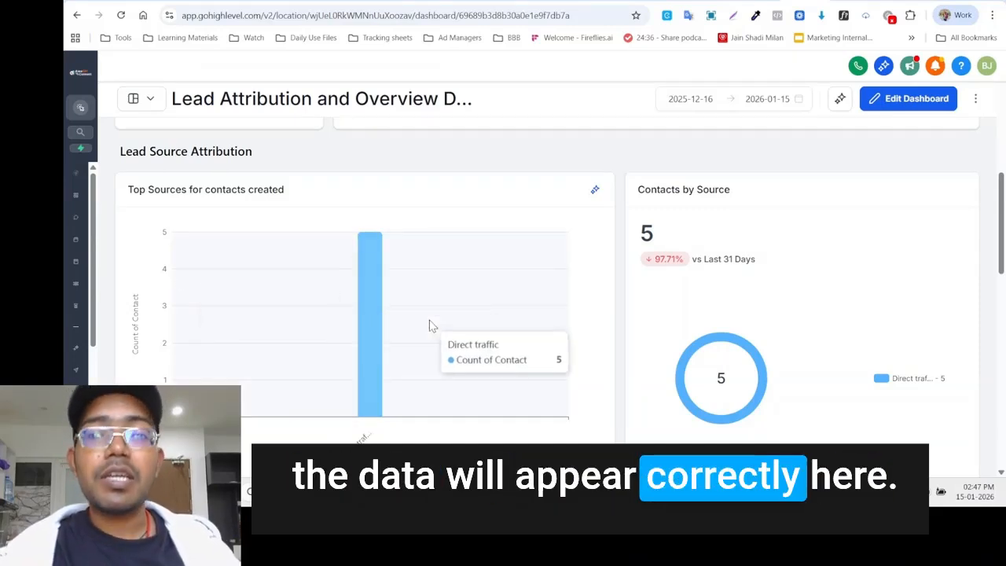
Step: Examine the Contacts by Source, Contacts by Medium and Contacts Counts by Tags charts
{"action": "scroll", "coordinate": [740, 265], "scroll_direction": "down", "scroll_amount": 2}
{"action": "scroll", "coordinate": [721, 199], "scroll_direction": "up", "scroll_amount": 1}
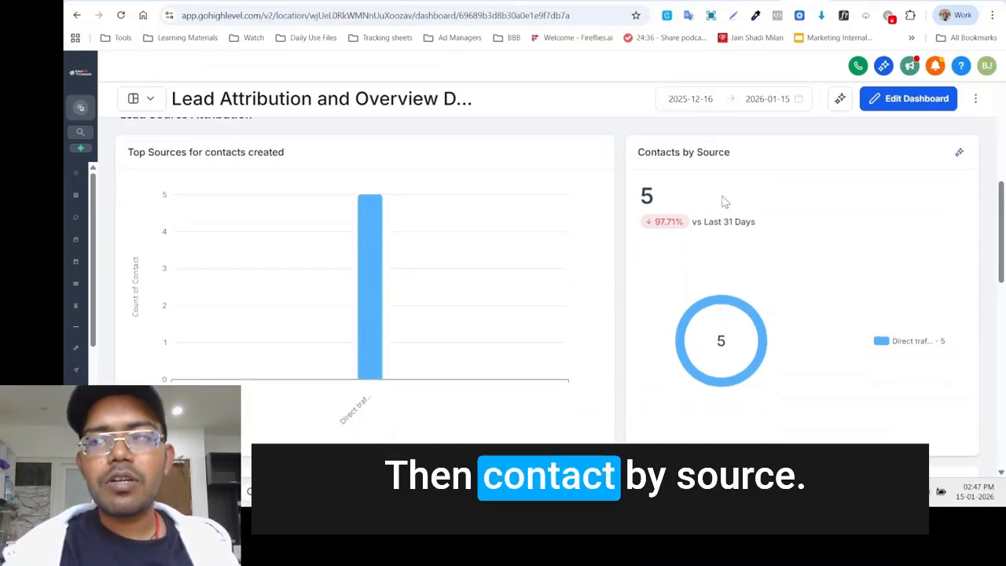
{"action": "scroll", "coordinate": [777, 268], "scroll_direction": "down", "scroll_amount": 3}
{"action": "scroll", "coordinate": [793, 250], "scroll_direction": "down", "scroll_amount": 3}
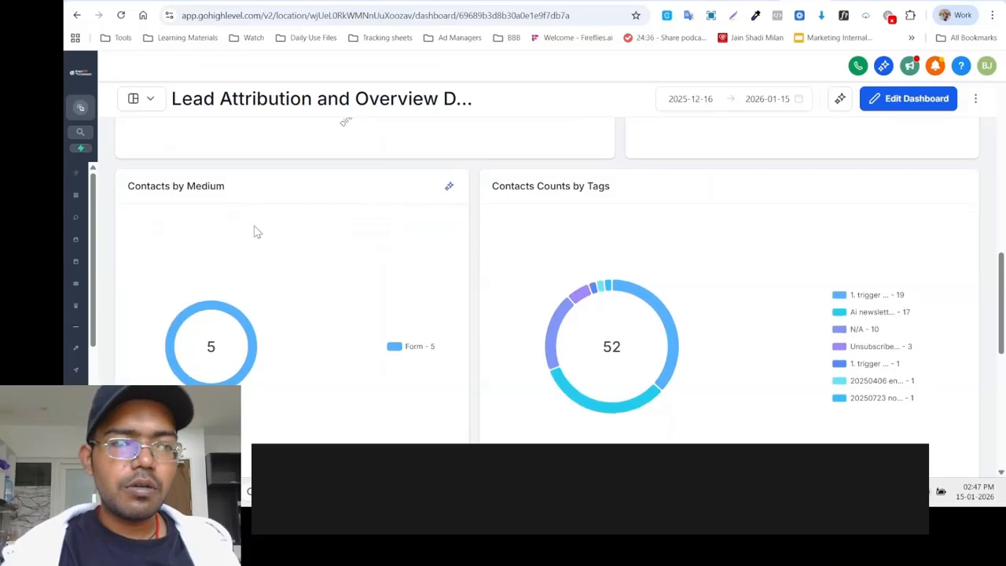
{"action": "mouse_move", "coordinate": [236, 342]}
{"action": "scroll", "coordinate": [235, 341], "scroll_direction": "down", "scroll_amount": 1}
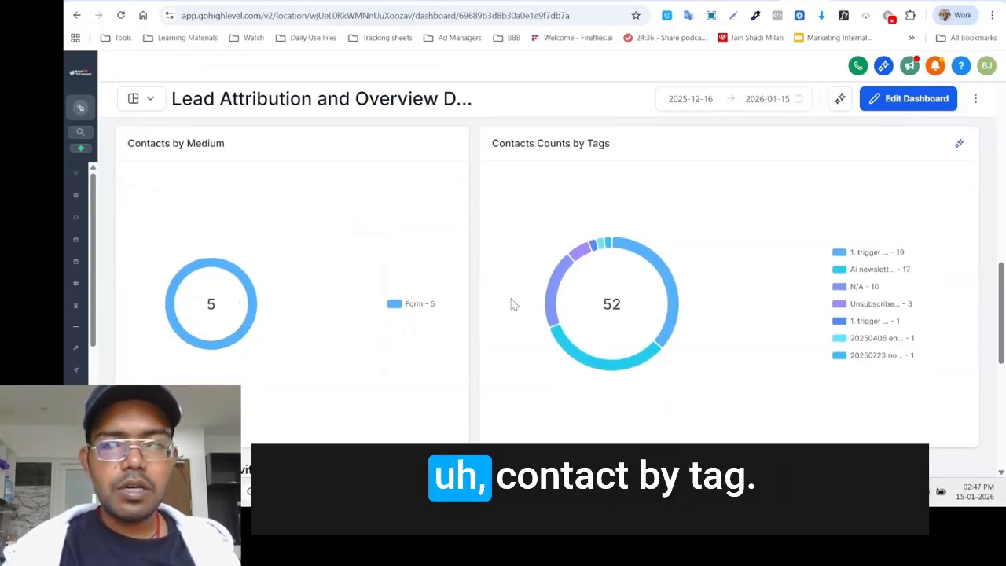
{"action": "scroll", "coordinate": [589, 204], "scroll_direction": "down", "scroll_amount": 2}
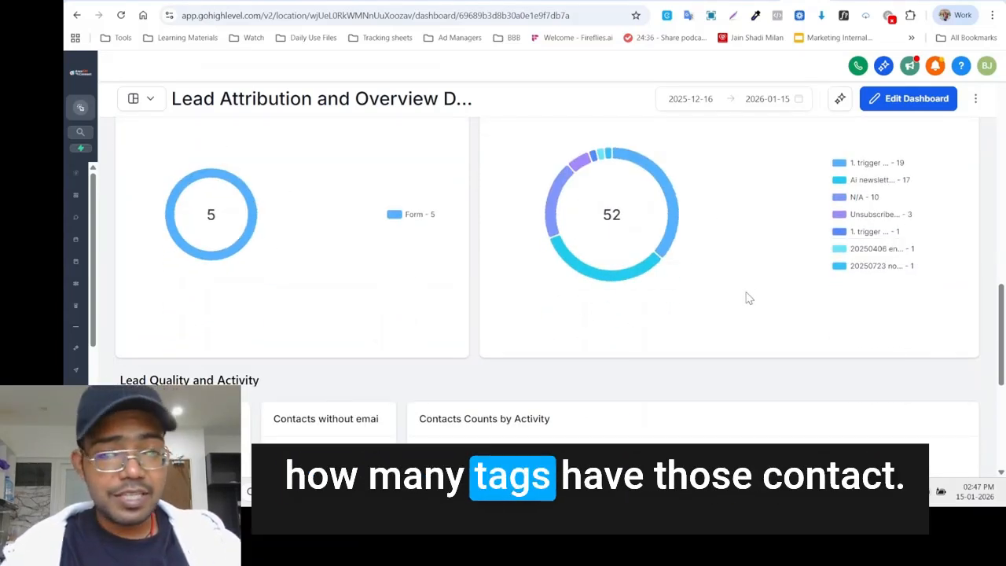
Step: Examine the Lead Quality and Activity widgets for email, phone number and activity, and return to the beginning of the dashboard
{"action": "scroll", "coordinate": [748, 297], "scroll_direction": "down", "scroll_amount": 5}
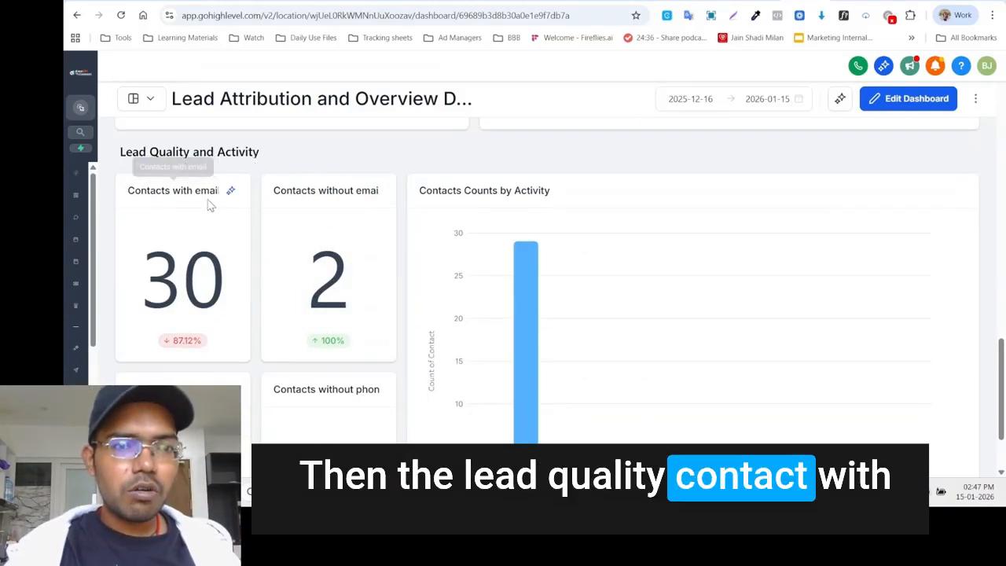
{"action": "scroll", "coordinate": [330, 291], "scroll_direction": "down", "scroll_amount": 2}
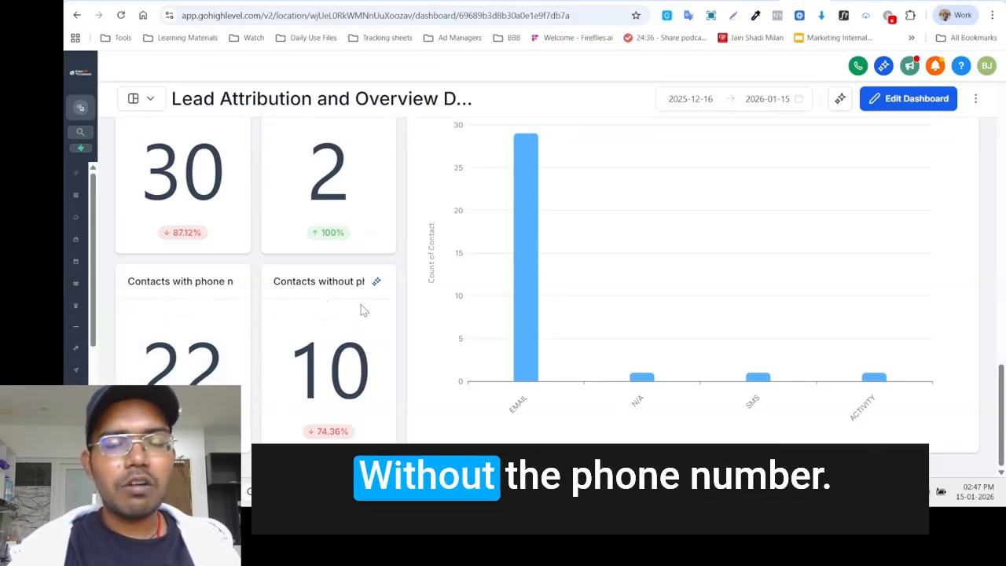
{"action": "scroll", "coordinate": [358, 383], "scroll_direction": "up", "scroll_amount": 2}
{"action": "scroll", "coordinate": [359, 383], "scroll_direction": "down", "scroll_amount": 2}
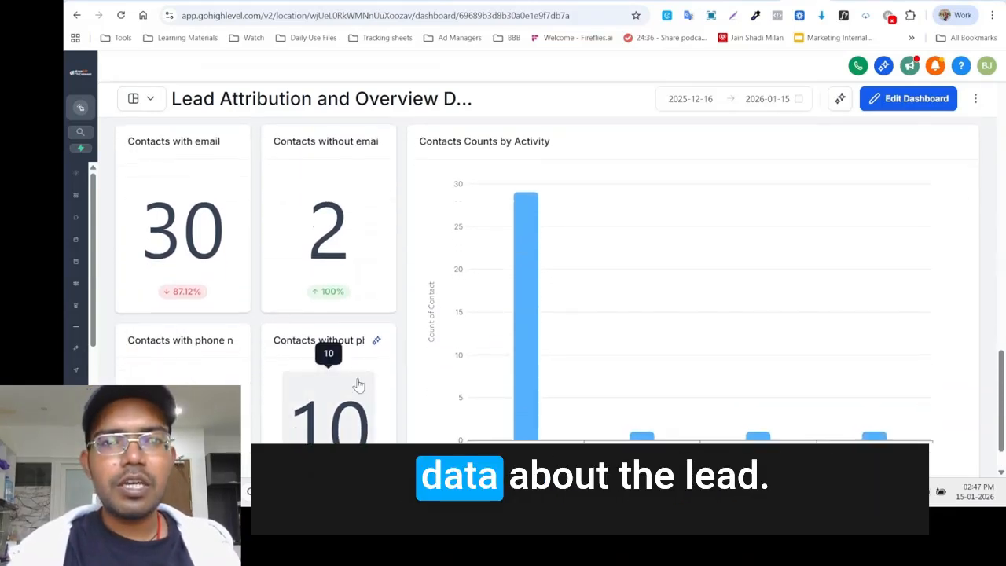
{"action": "scroll", "coordinate": [592, 364], "scroll_direction": "up", "scroll_amount": 2}
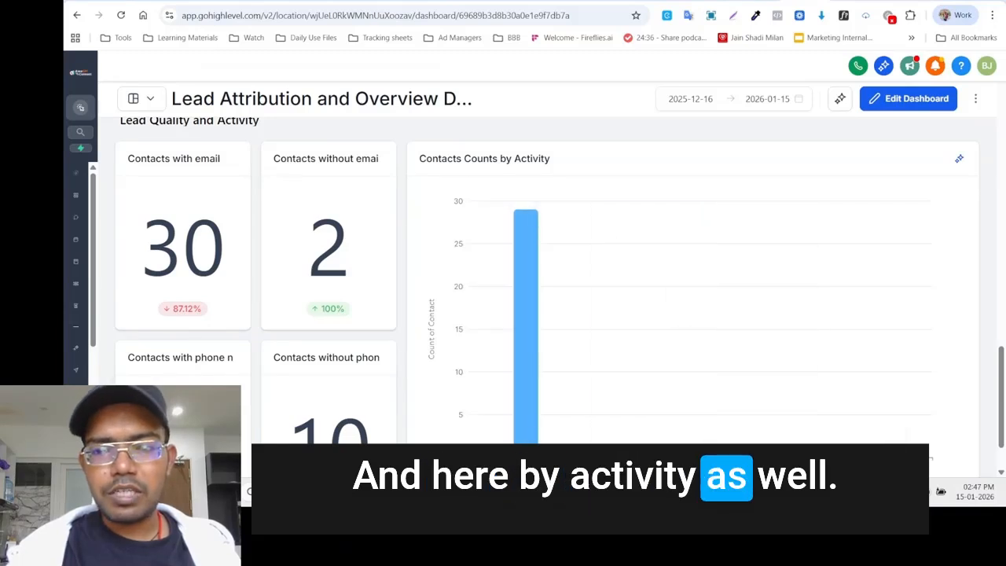
{"action": "scroll", "coordinate": [610, 436], "scroll_direction": "down", "scroll_amount": 2}
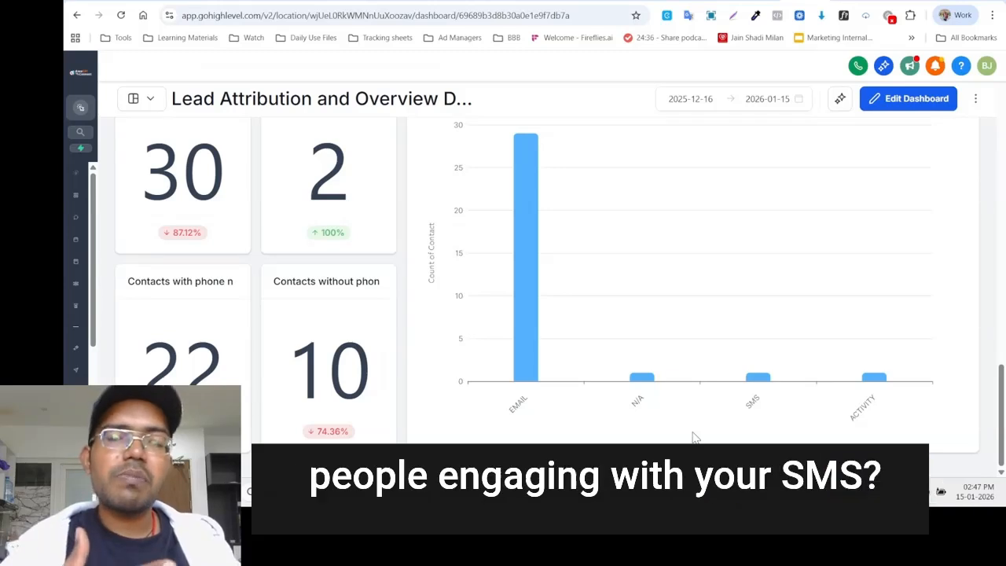
{"action": "scroll", "coordinate": [694, 437], "scroll_direction": "up", "scroll_amount": 15}
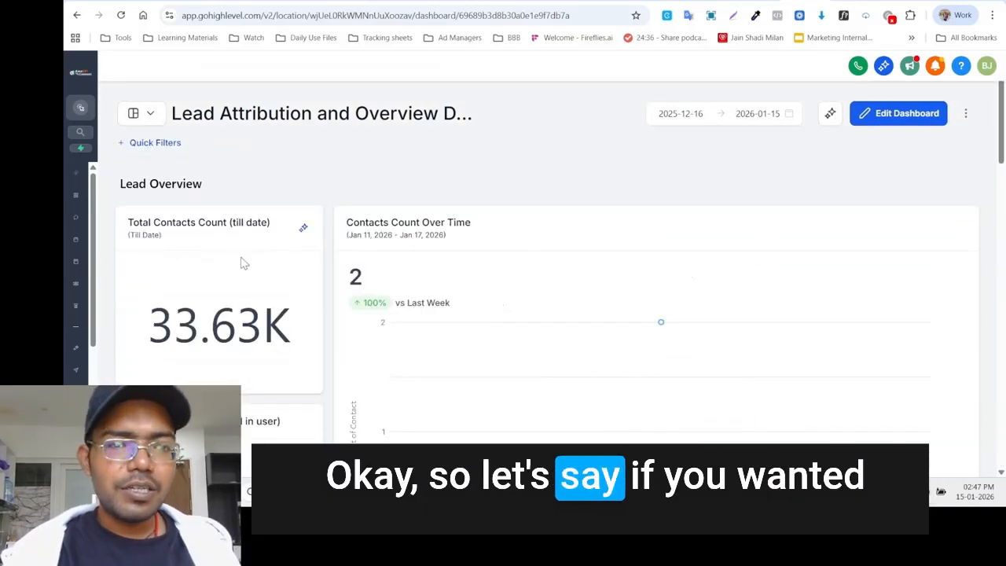
Step: Put the Lead Attribution and Overview Dashboard into edit mode
{"action": "scroll", "coordinate": [231, 348], "scroll_direction": "down", "scroll_amount": 1}
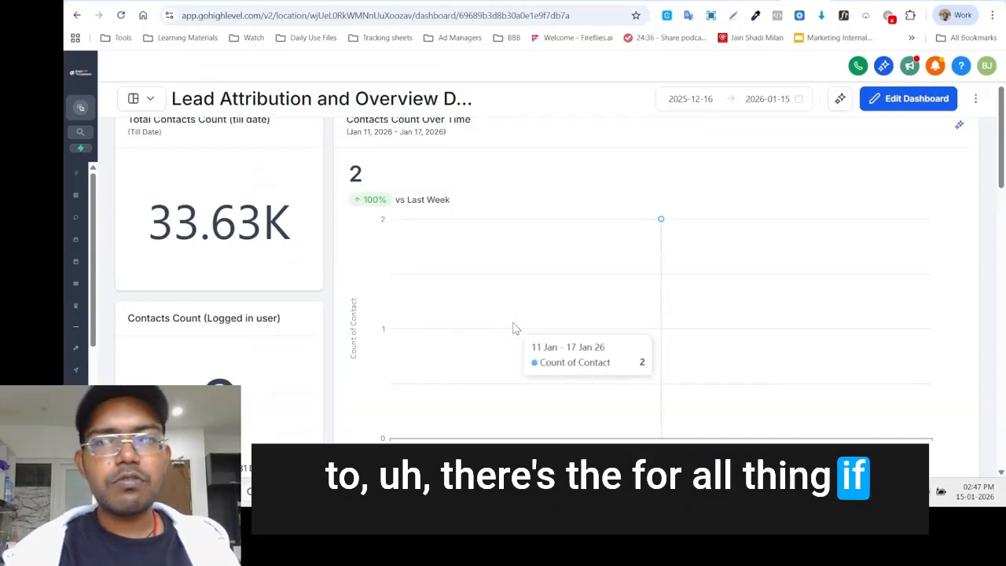
{"action": "scroll", "coordinate": [513, 328], "scroll_direction": "up", "scroll_amount": 1}
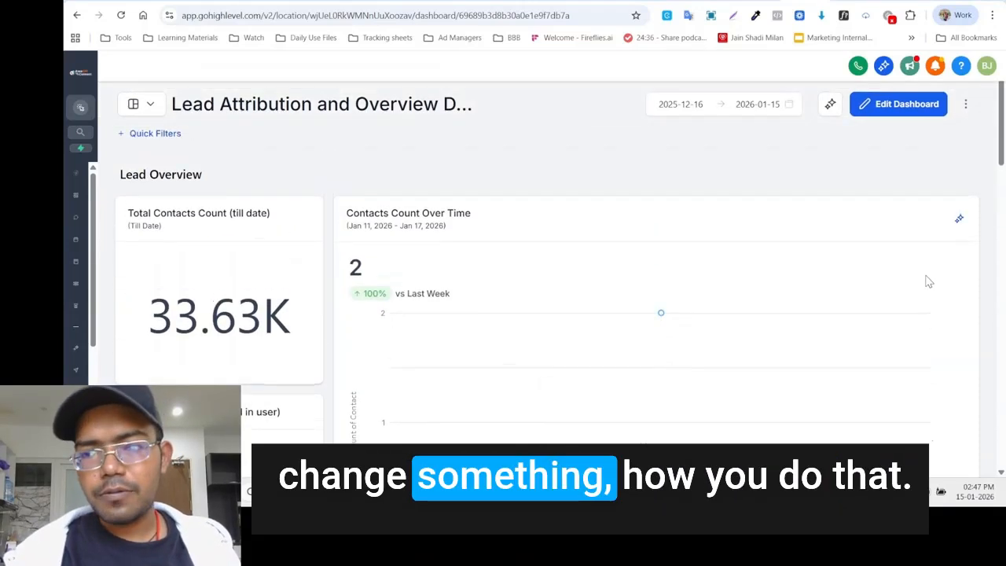
{"action": "scroll", "coordinate": [927, 280], "scroll_direction": "down", "scroll_amount": 2}
{"action": "scroll", "coordinate": [933, 176], "scroll_direction": "up", "scroll_amount": 3}
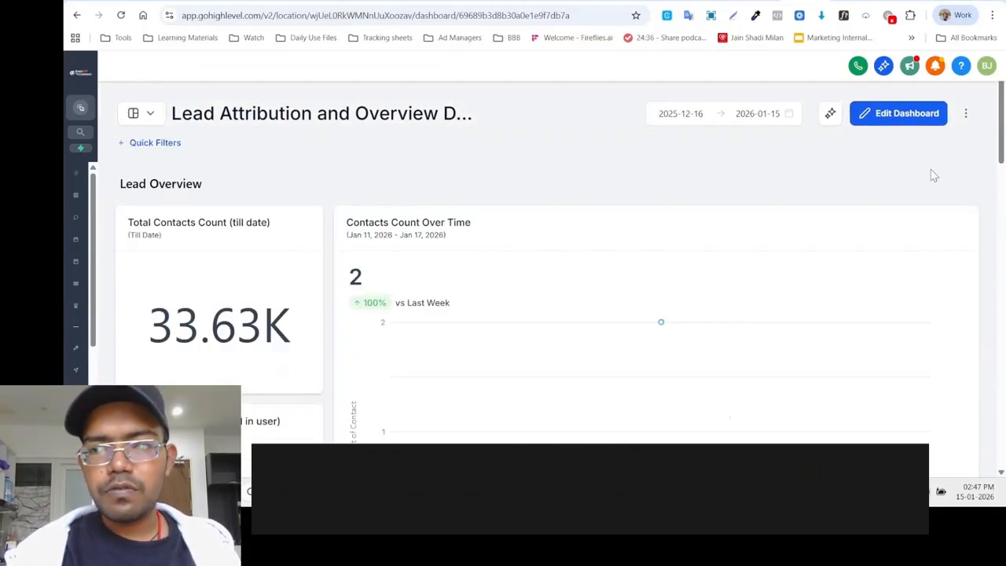
{"action": "left_click", "coordinate": [904, 120]}
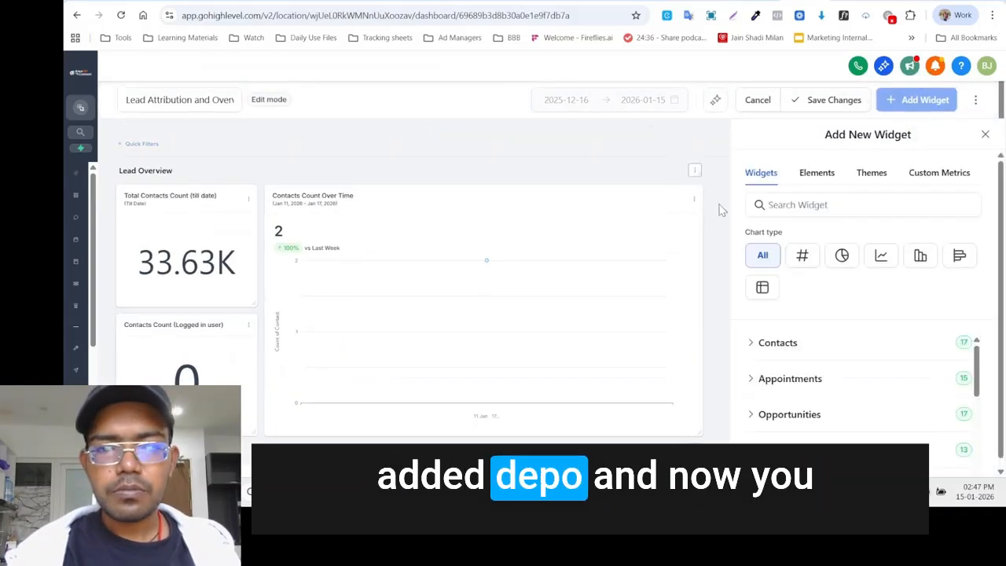
Step: Look through the editable dashboard, the available widget categories and the chart types offered for new widgets
{"action": "scroll", "coordinate": [410, 243], "scroll_direction": "down", "scroll_amount": 6}
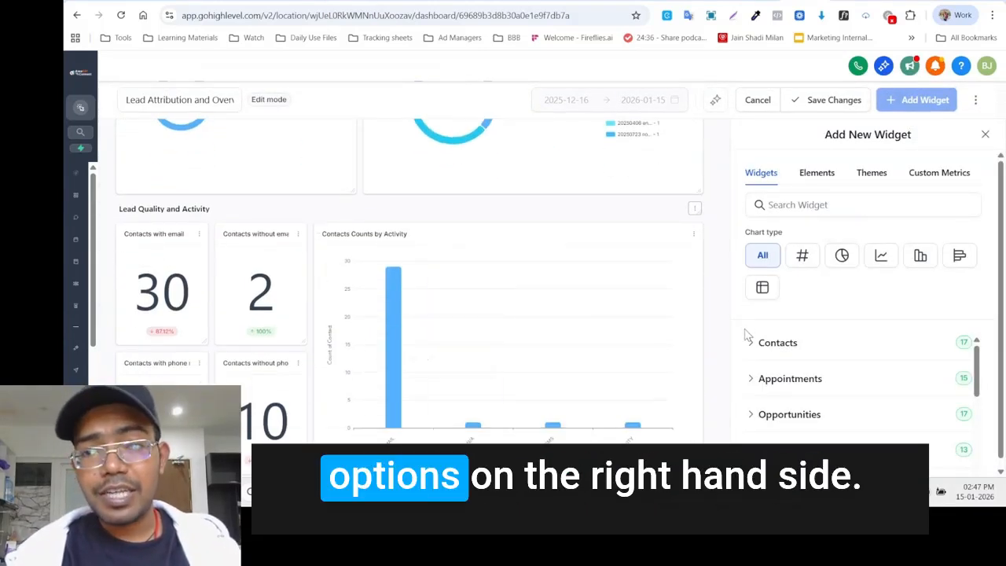
{"action": "scroll", "coordinate": [760, 347], "scroll_direction": "down", "scroll_amount": 3}
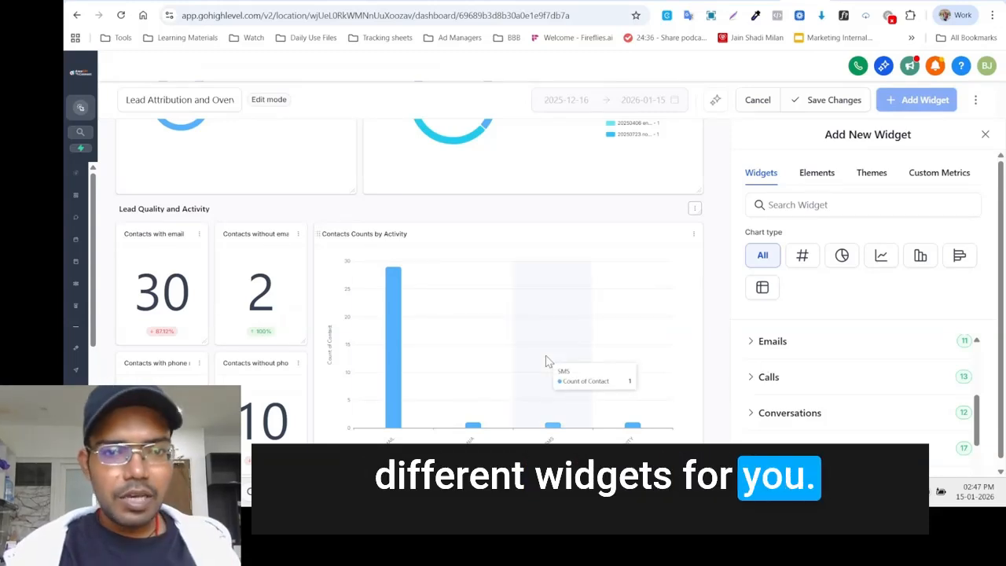
{"action": "scroll", "coordinate": [716, 212], "scroll_direction": "up", "scroll_amount": 3}
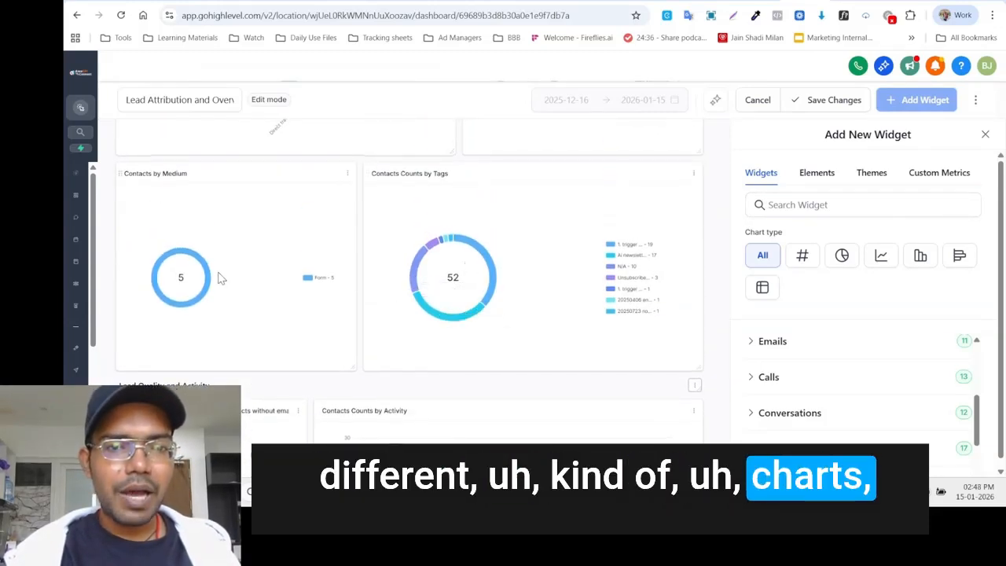
{"action": "scroll", "coordinate": [218, 275], "scroll_direction": "up", "scroll_amount": 3}
{"action": "scroll", "coordinate": [411, 307], "scroll_direction": "down", "scroll_amount": 6}
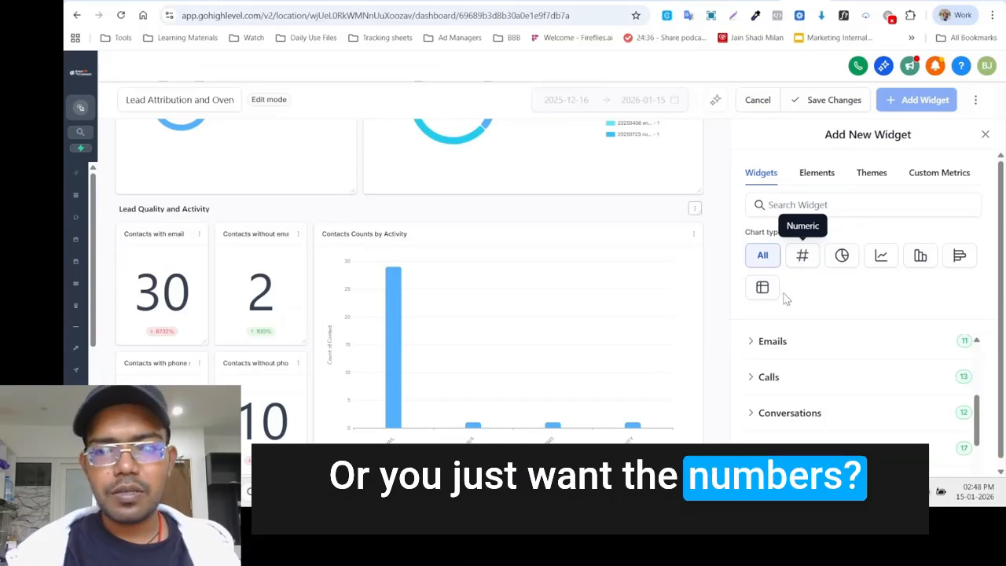
{"action": "scroll", "coordinate": [440, 250], "scroll_direction": "up", "scroll_amount": 6}
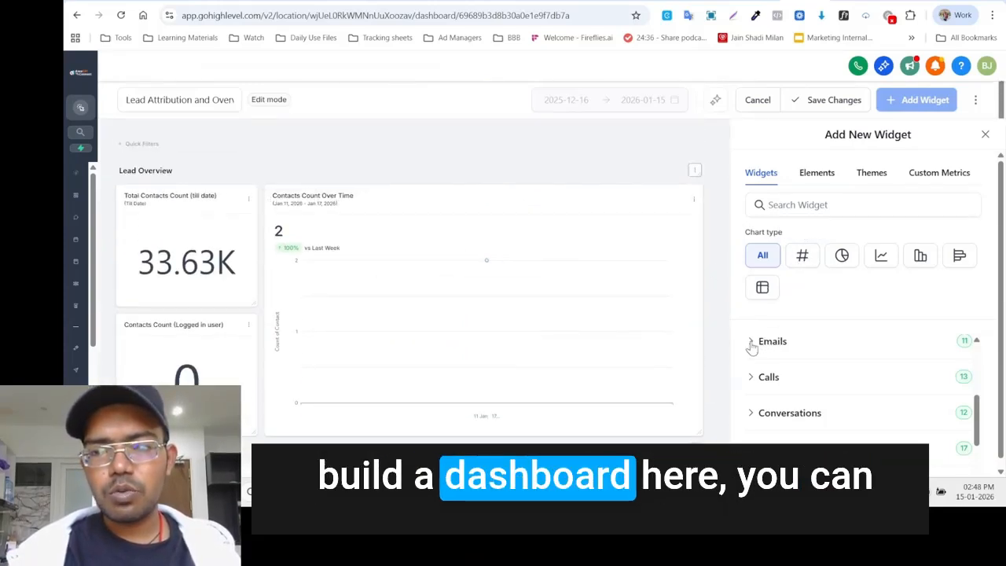
Step: Choose the Opened Emails widget from the Emails category as the new widget
{"action": "scroll", "coordinate": [808, 350], "scroll_direction": "down", "scroll_amount": 2}
{"action": "scroll", "coordinate": [808, 351], "scroll_direction": "up", "scroll_amount": 1}
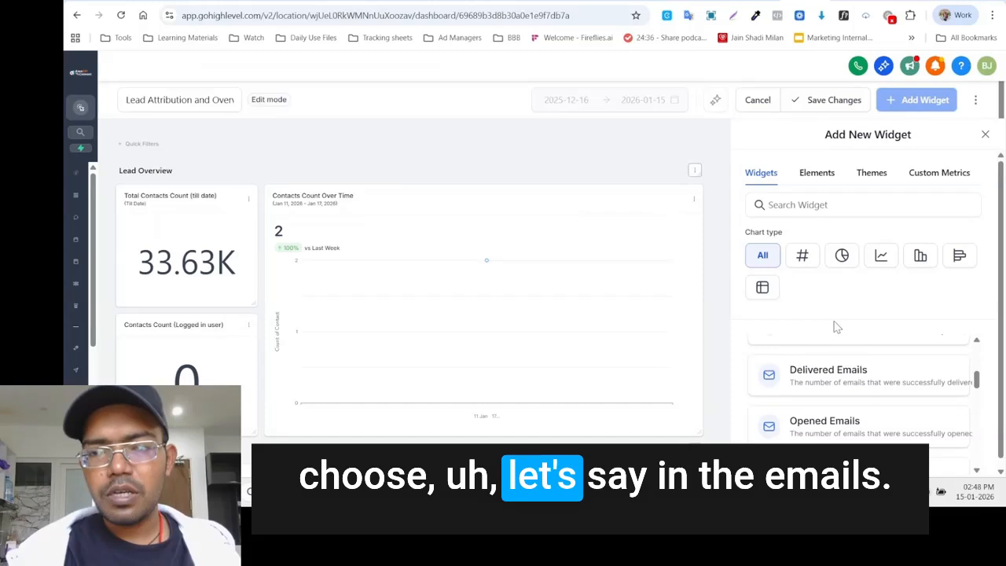
{"action": "scroll", "coordinate": [843, 322], "scroll_direction": "down", "scroll_amount": 1}
{"action": "scroll", "coordinate": [792, 398], "scroll_direction": "up", "scroll_amount": 1}
{"action": "scroll", "coordinate": [797, 398], "scroll_direction": "down", "scroll_amount": 2}
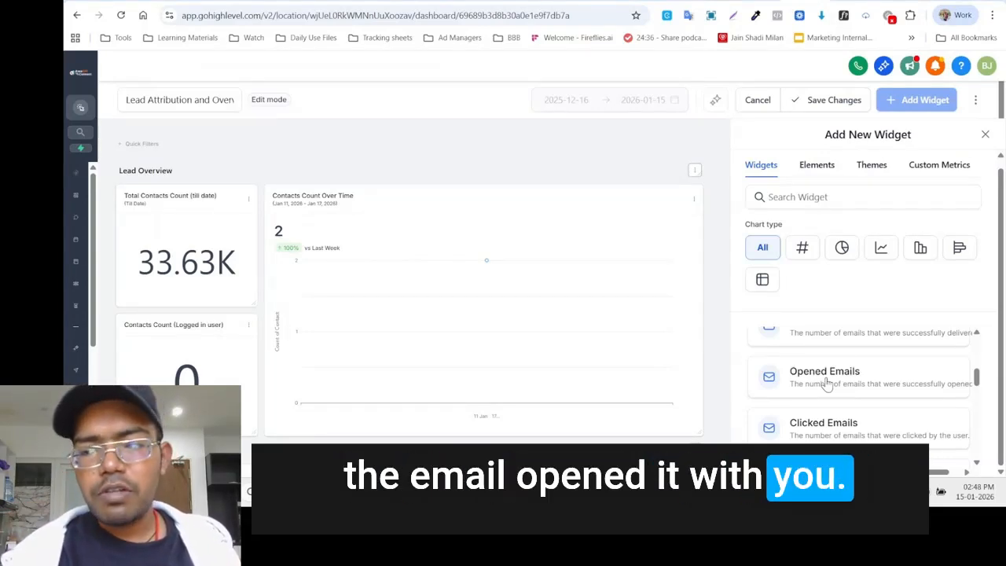
{"action": "left_click", "coordinate": [826, 383]}
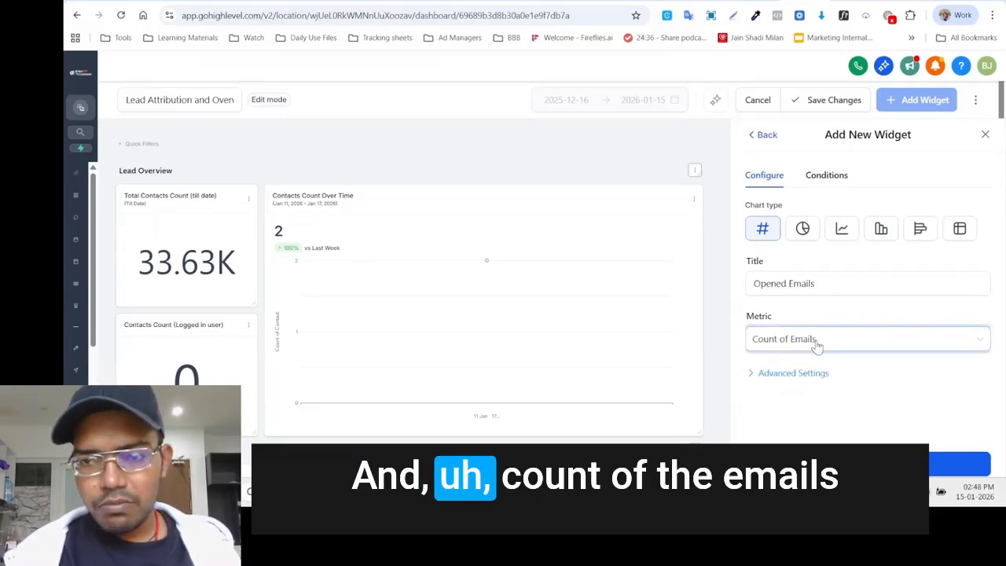
Step: Review the title, Count of Emails metric and advanced date settings of the Opened Emails widget and add it to the dashboard
{"action": "left_click", "coordinate": [792, 350]}
{"action": "left_click", "coordinate": [856, 315]}
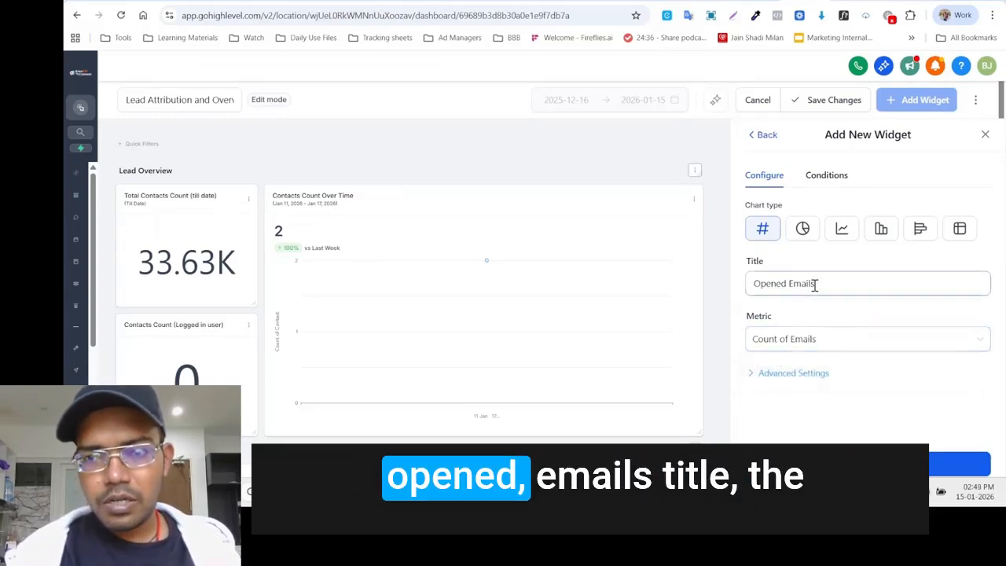
{"action": "left_click", "coordinate": [759, 374]}
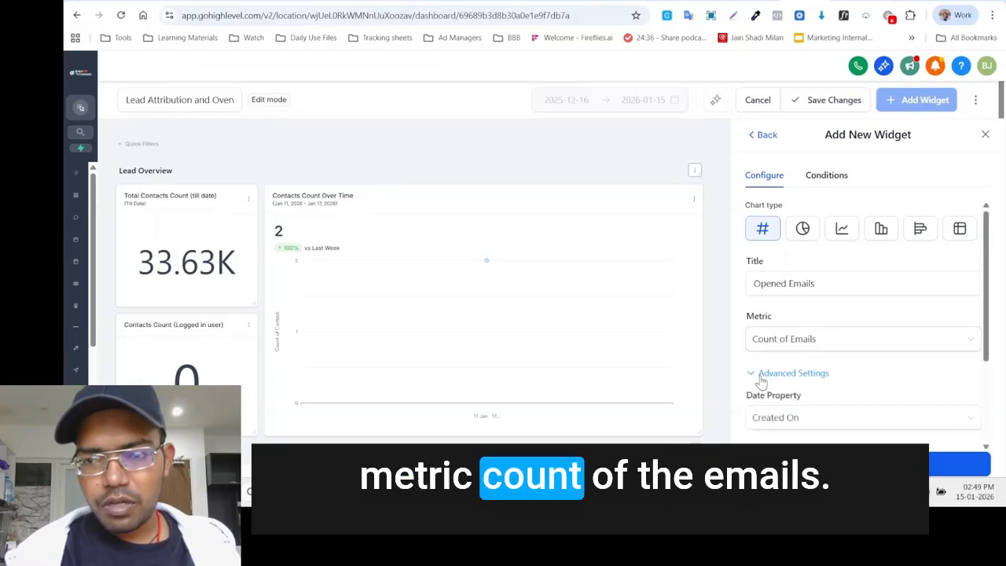
{"action": "scroll", "coordinate": [790, 330], "scroll_direction": "down", "scroll_amount": 2}
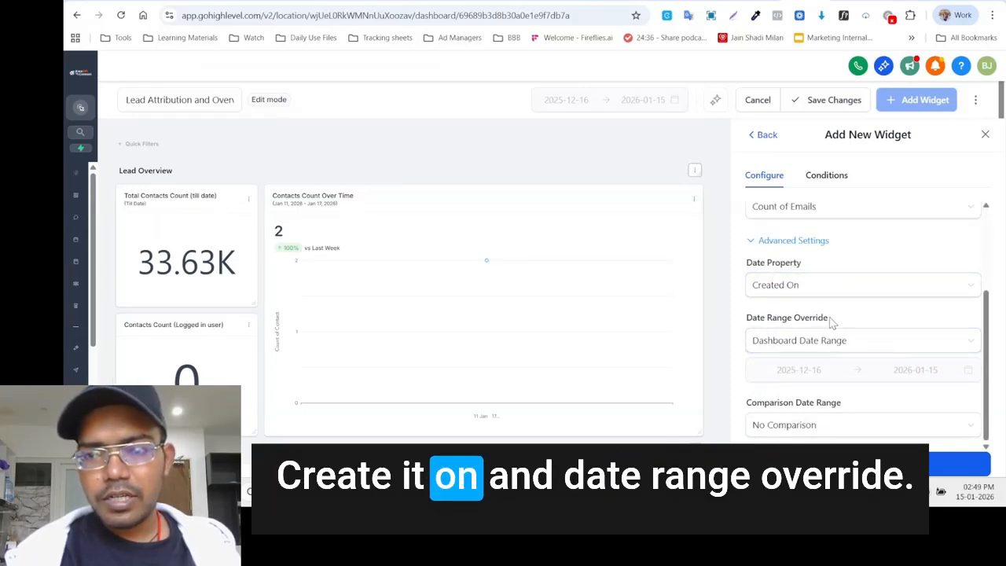
{"action": "scroll", "coordinate": [853, 440], "scroll_direction": "up", "scroll_amount": 2}
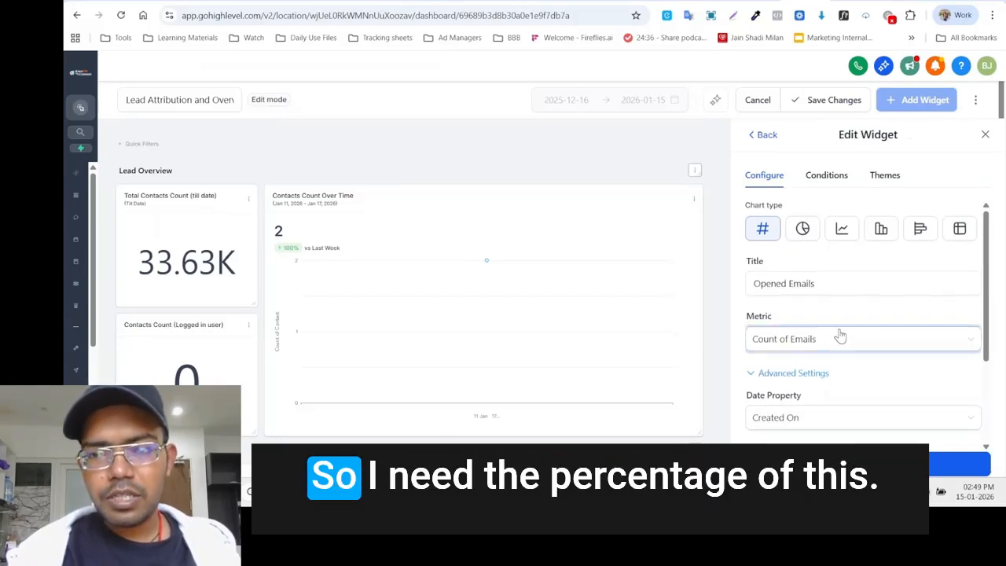
{"action": "scroll", "coordinate": [550, 298], "scroll_direction": "down", "scroll_amount": 5}
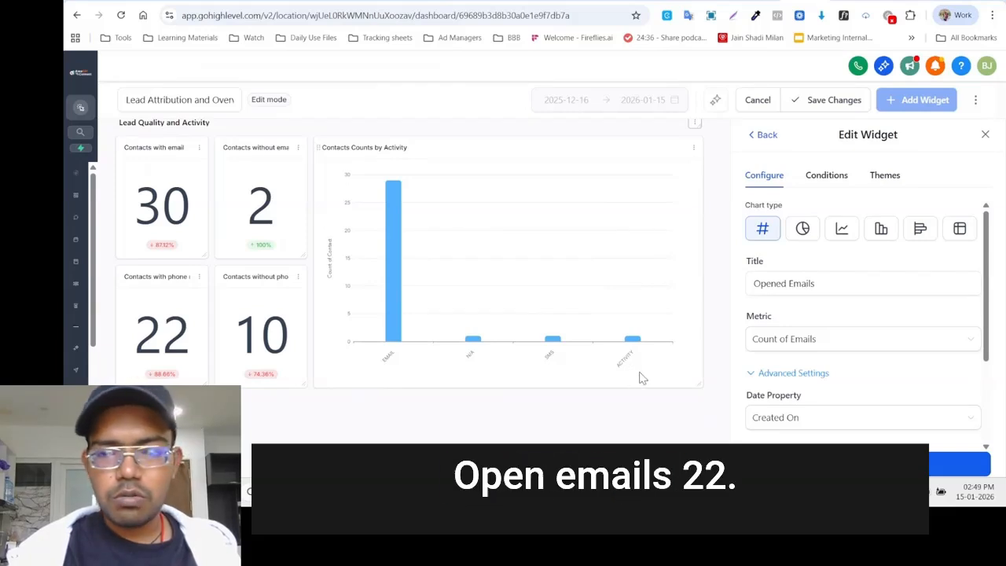
Step: Return to the widget list and look through the Contacts and Appointments categories for further widgets
{"action": "left_click", "coordinate": [766, 137]}
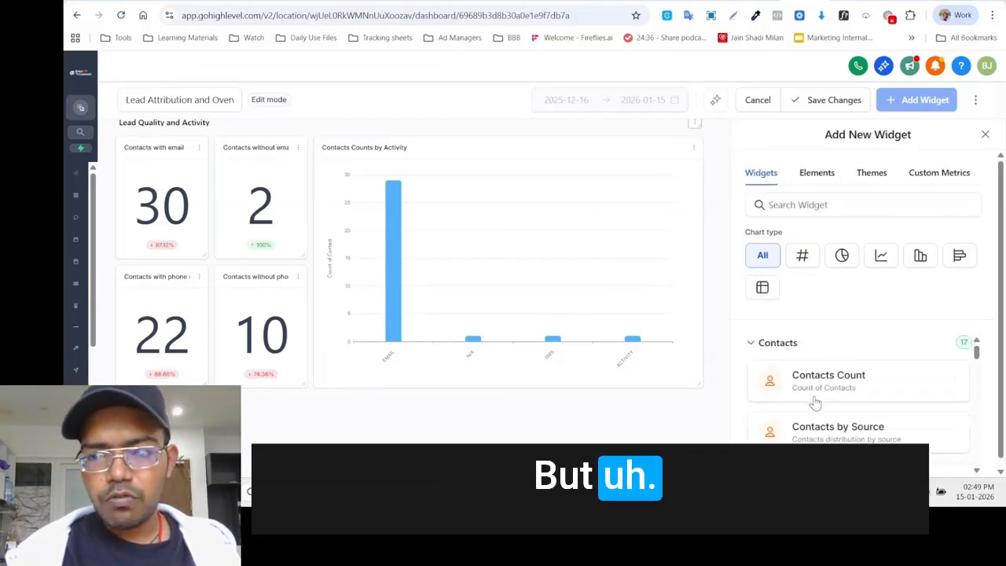
{"action": "scroll", "coordinate": [815, 402], "scroll_direction": "down", "scroll_amount": 1}
{"action": "scroll", "coordinate": [781, 404], "scroll_direction": "up", "scroll_amount": 1}
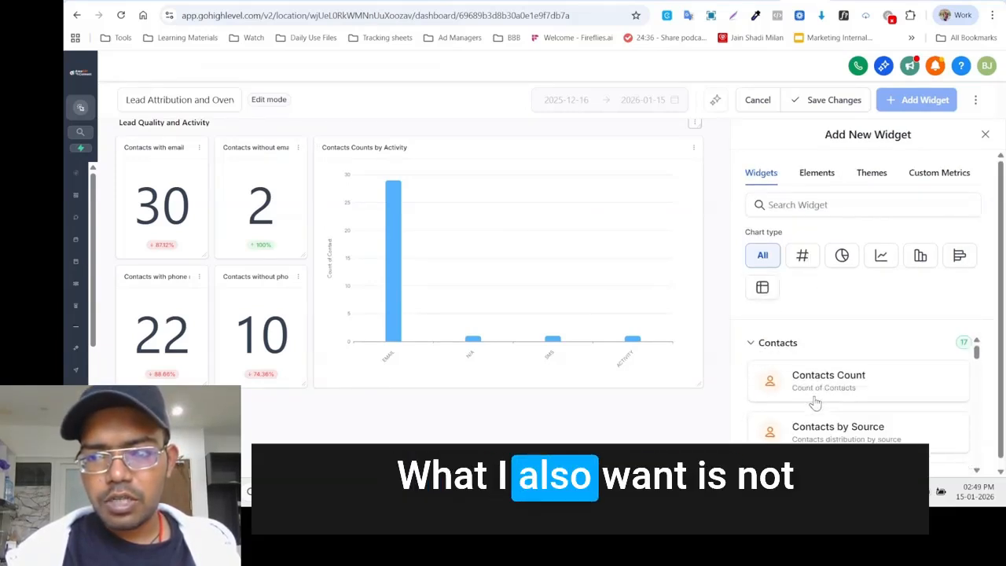
{"action": "left_click", "coordinate": [776, 346]}
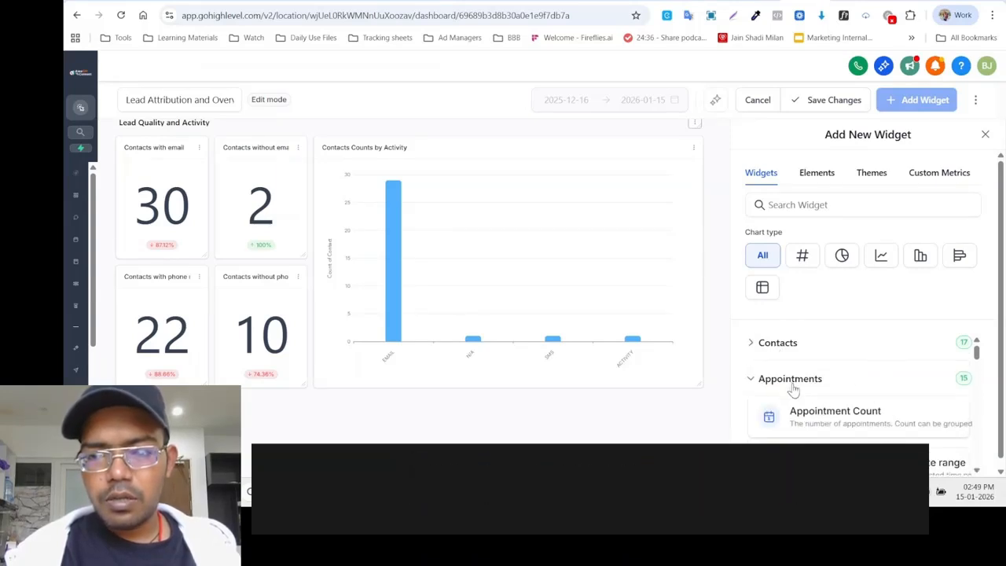
{"action": "scroll", "coordinate": [794, 391], "scroll_direction": "down", "scroll_amount": 5}
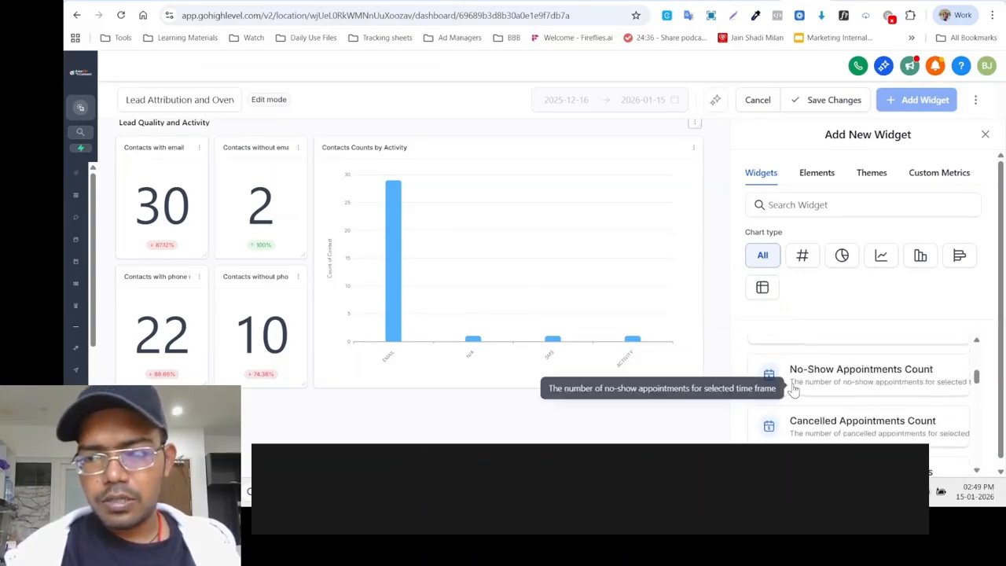
{"action": "scroll", "coordinate": [786, 362], "scroll_direction": "up", "scroll_amount": 5}
{"action": "left_click", "coordinate": [786, 343]}
{"action": "scroll", "coordinate": [814, 416], "scroll_direction": "down", "scroll_amount": 1}
{"action": "scroll", "coordinate": [813, 416], "scroll_direction": "down", "scroll_amount": 4}
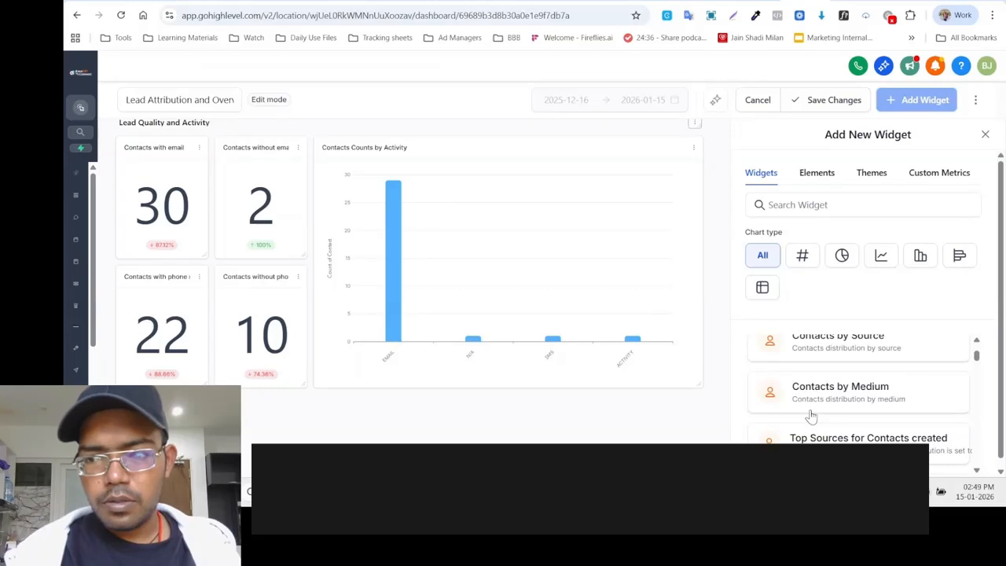
{"action": "scroll", "coordinate": [811, 417], "scroll_direction": "down", "scroll_amount": 5}
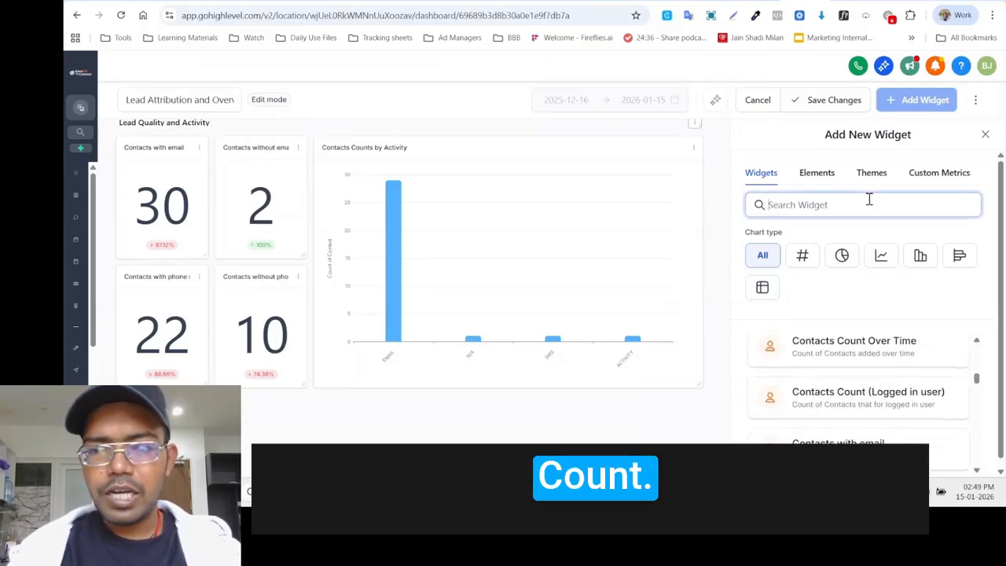
Step: Search the available widgets for "email" and look through the matches in the Contacts and Emails categories
{"action": "type", "text": "email"}
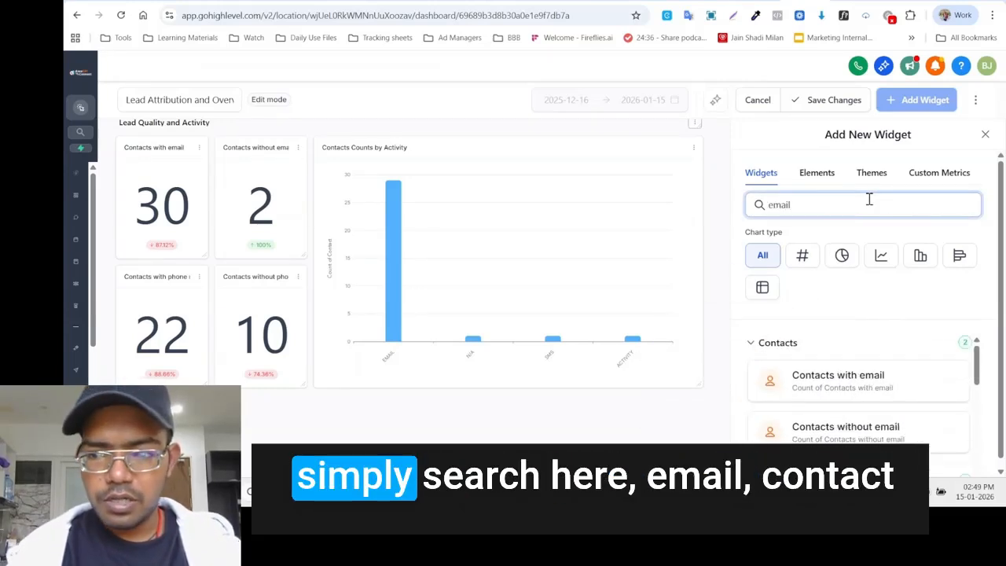
{"action": "scroll", "coordinate": [863, 330], "scroll_direction": "down", "scroll_amount": 1}
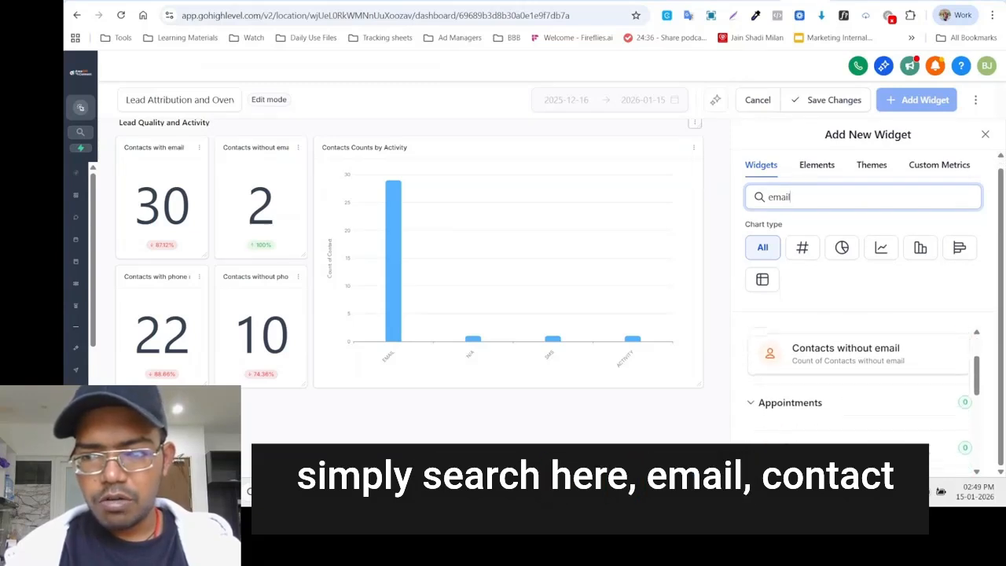
{"action": "scroll", "coordinate": [825, 413], "scroll_direction": "down", "scroll_amount": 1}
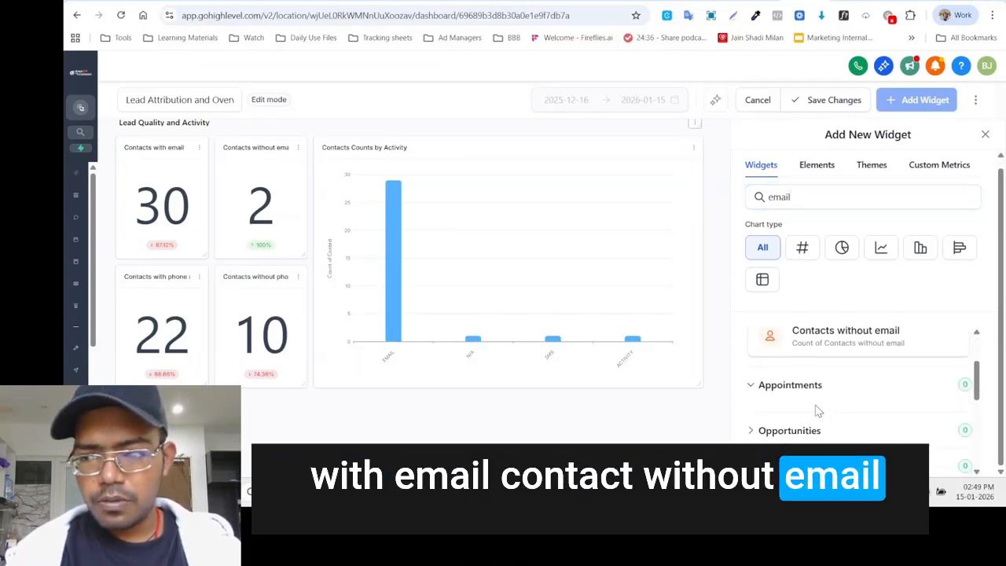
{"action": "scroll", "coordinate": [815, 410], "scroll_direction": "down", "scroll_amount": 1}
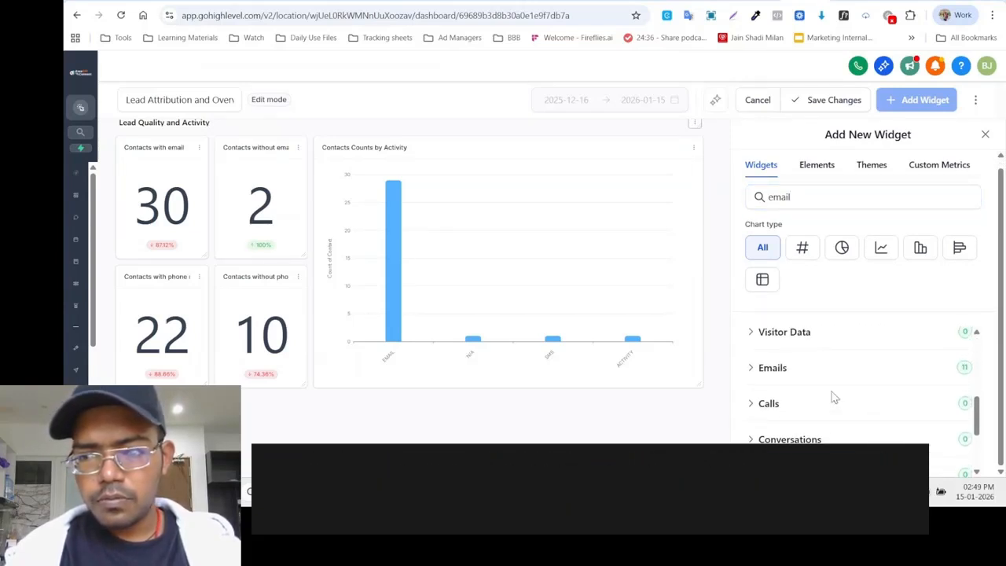
{"action": "left_click", "coordinate": [773, 375]}
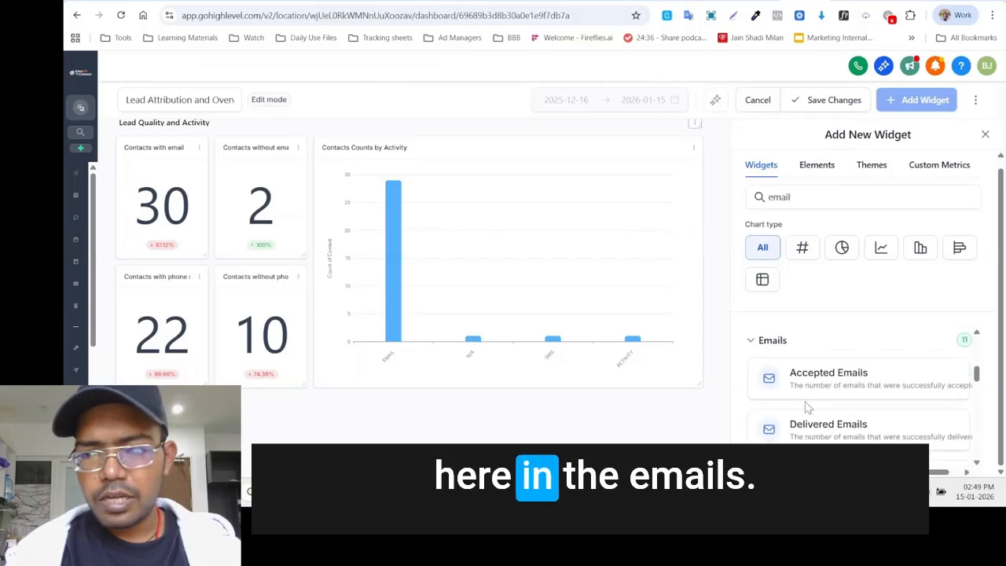
{"action": "scroll", "coordinate": [842, 437], "scroll_direction": "down", "scroll_amount": 2}
{"action": "scroll", "coordinate": [842, 437], "scroll_direction": "down", "scroll_amount": 3}
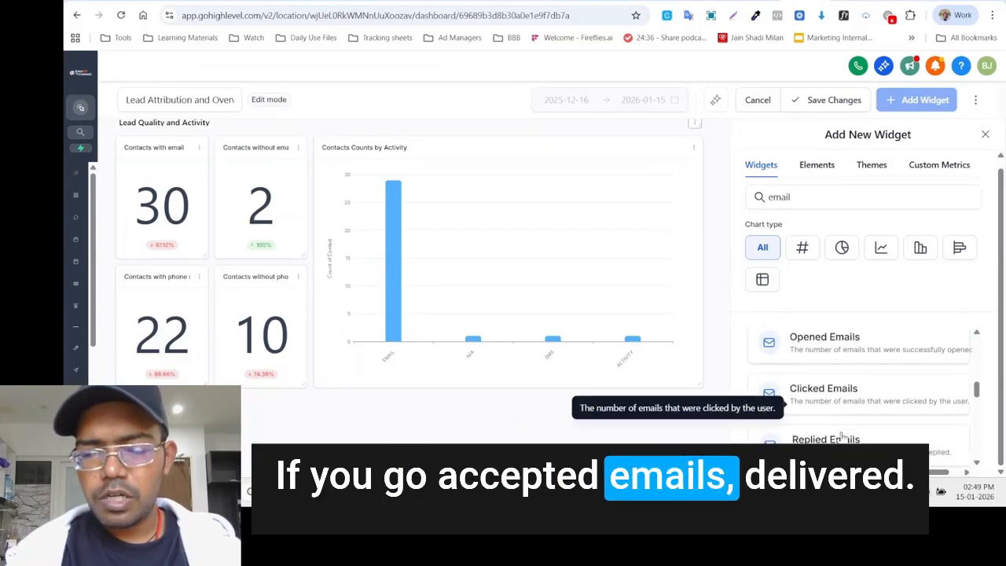
Step: Add the Email Health Report widget from the General category to the dashboard
{"action": "scroll", "coordinate": [841, 437], "scroll_direction": "down", "scroll_amount": 5}
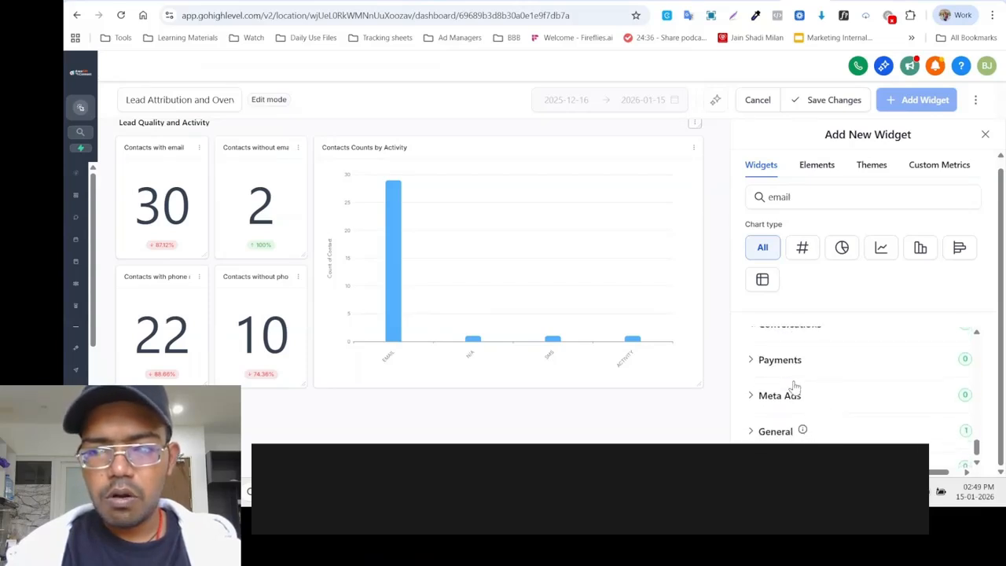
{"action": "left_click", "coordinate": [753, 425]}
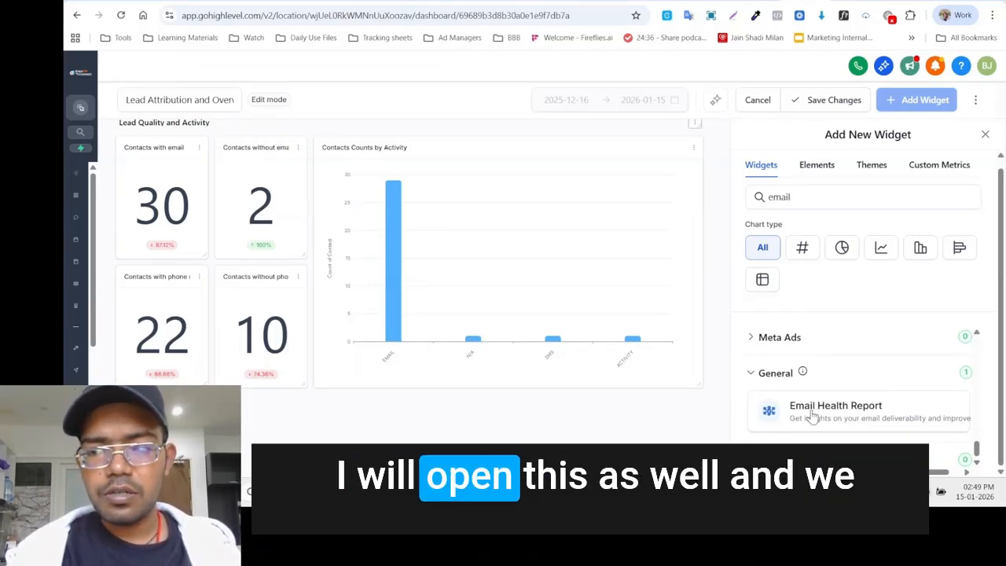
{"action": "left_click", "coordinate": [825, 416]}
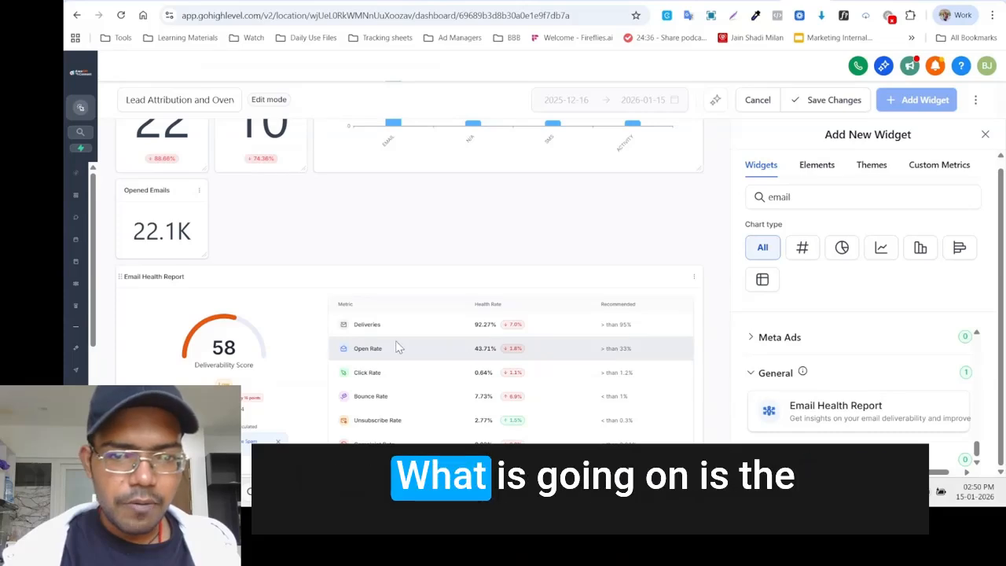
Step: Examine the Email Health Report's delivery, open, click, bounce, unsubscribe and complaint rates against the recommended values
{"action": "scroll", "coordinate": [396, 341], "scroll_direction": "up", "scroll_amount": 5}
{"action": "scroll", "coordinate": [396, 341], "scroll_direction": "down", "scroll_amount": 5}
{"action": "scroll", "coordinate": [425, 356], "scroll_direction": "up", "scroll_amount": 5}
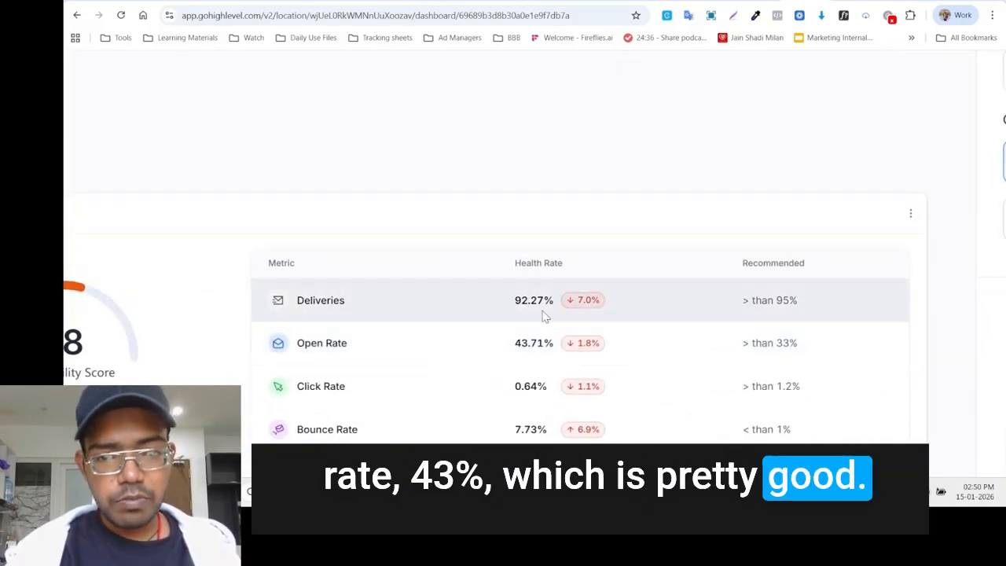
{"action": "scroll", "coordinate": [531, 317], "scroll_direction": "down", "scroll_amount": 5}
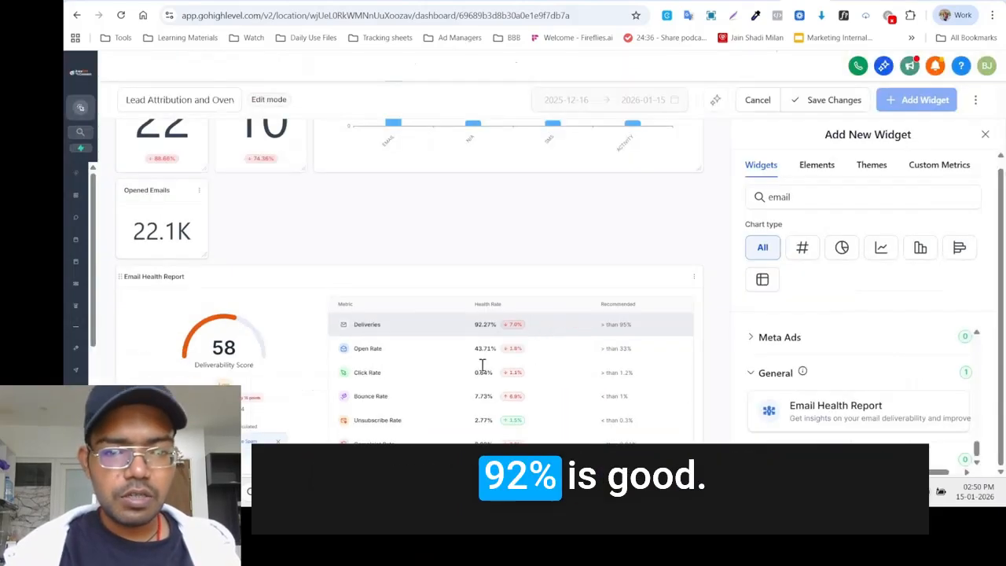
{"action": "scroll", "coordinate": [472, 377], "scroll_direction": "up", "scroll_amount": 5}
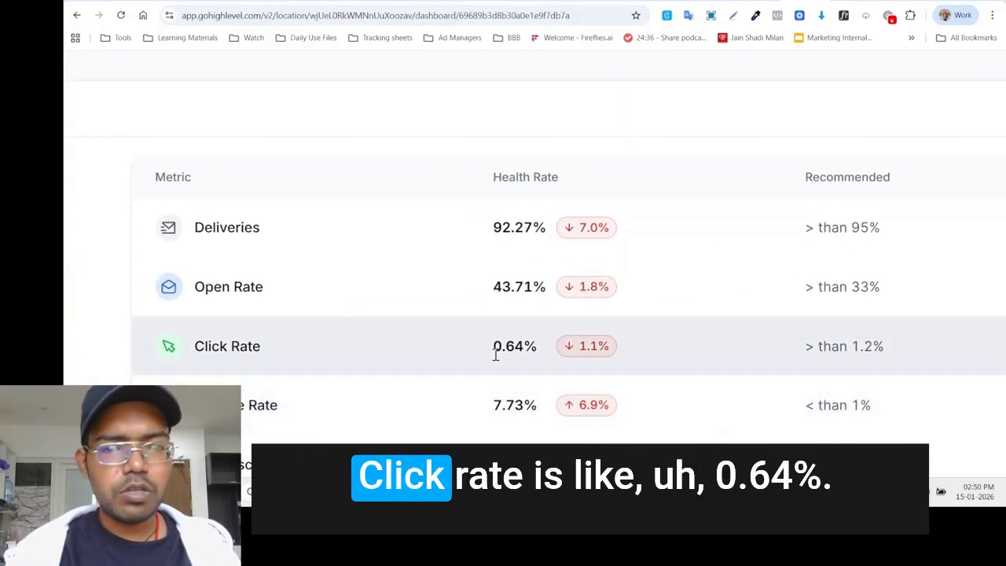
{"action": "scroll", "coordinate": [496, 355], "scroll_direction": "down", "scroll_amount": 3}
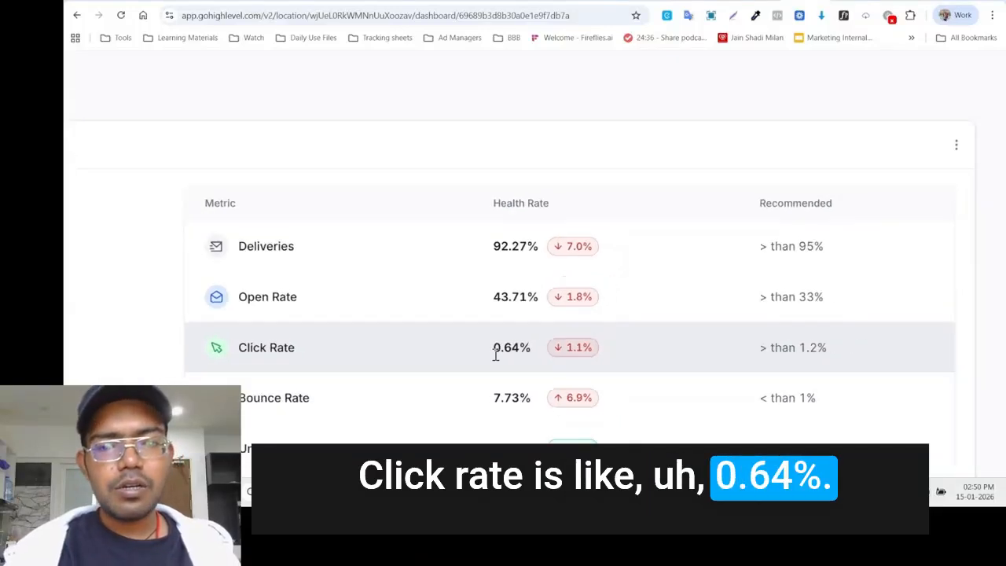
{"action": "scroll", "coordinate": [447, 395], "scroll_direction": "down", "scroll_amount": 3}
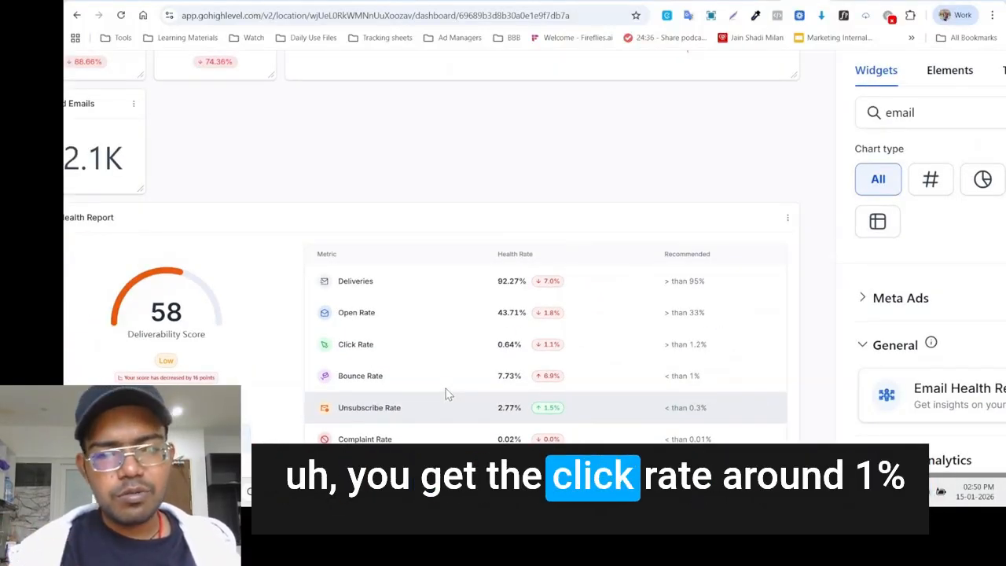
{"action": "scroll", "coordinate": [418, 441], "scroll_direction": "up", "scroll_amount": 3}
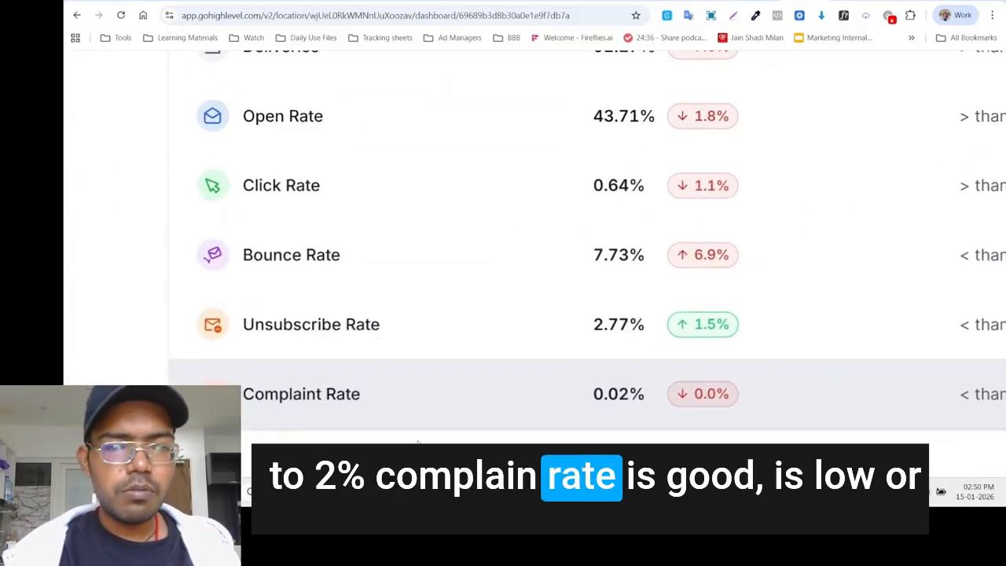
{"action": "scroll", "coordinate": [419, 442], "scroll_direction": "down", "scroll_amount": 3}
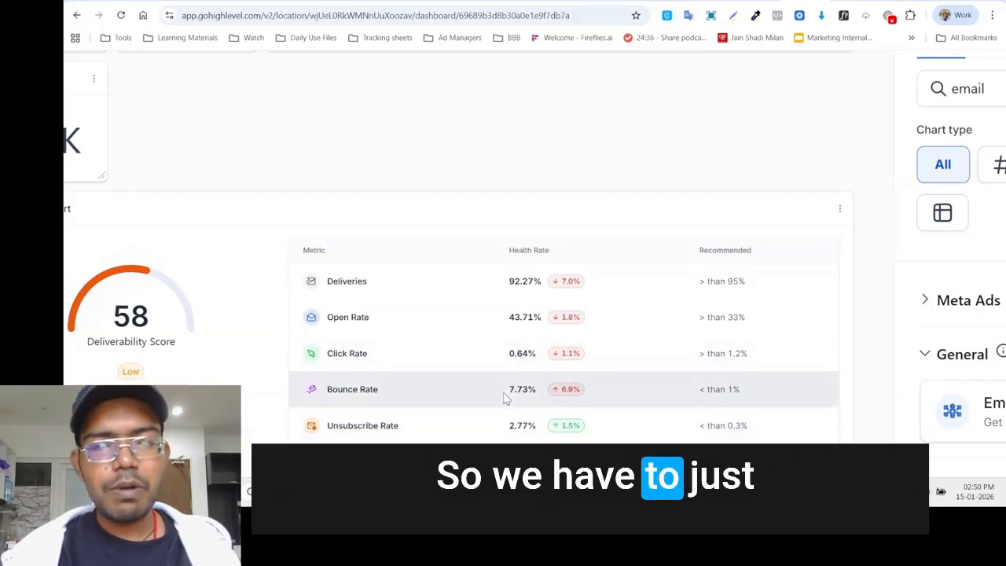
{"action": "scroll", "coordinate": [411, 366], "scroll_direction": "down", "scroll_amount": 3}
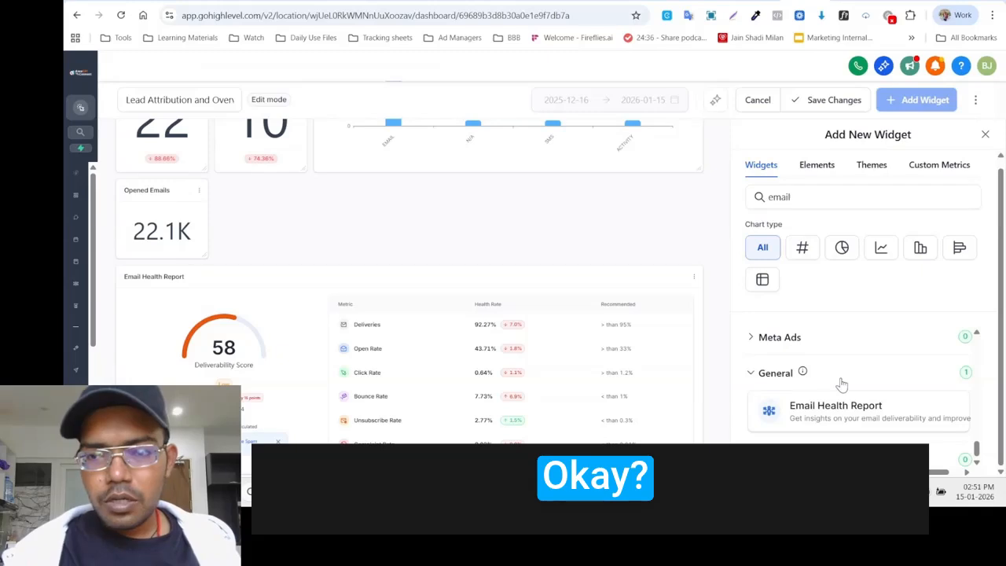
Step: Clear the widget search and look through the Visitor Data category for the funnel view widgets
{"action": "scroll", "coordinate": [827, 408], "scroll_direction": "up", "scroll_amount": 5}
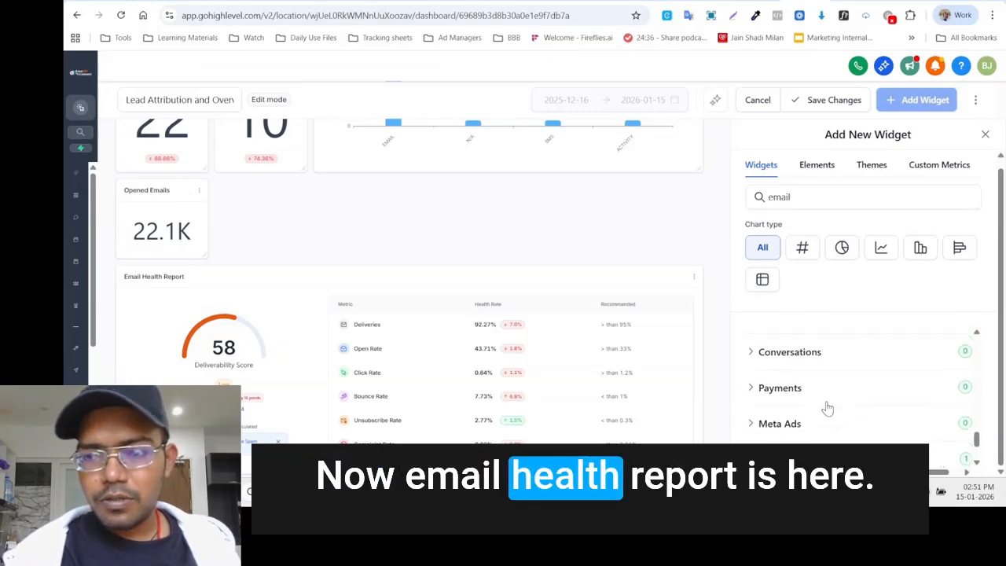
{"action": "scroll", "coordinate": [827, 408], "scroll_direction": "up", "scroll_amount": 3}
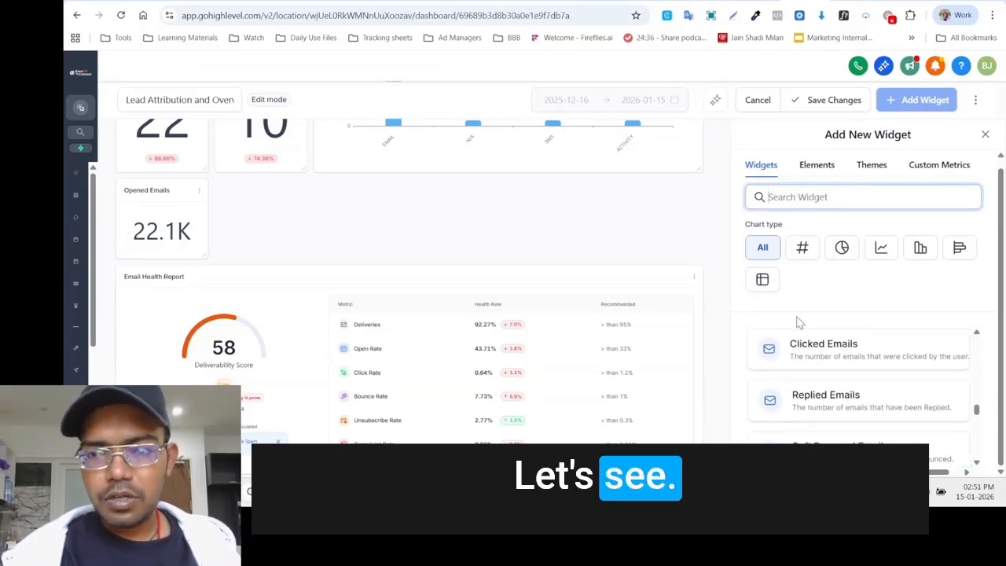
{"action": "scroll", "coordinate": [839, 356], "scroll_direction": "up", "scroll_amount": 8}
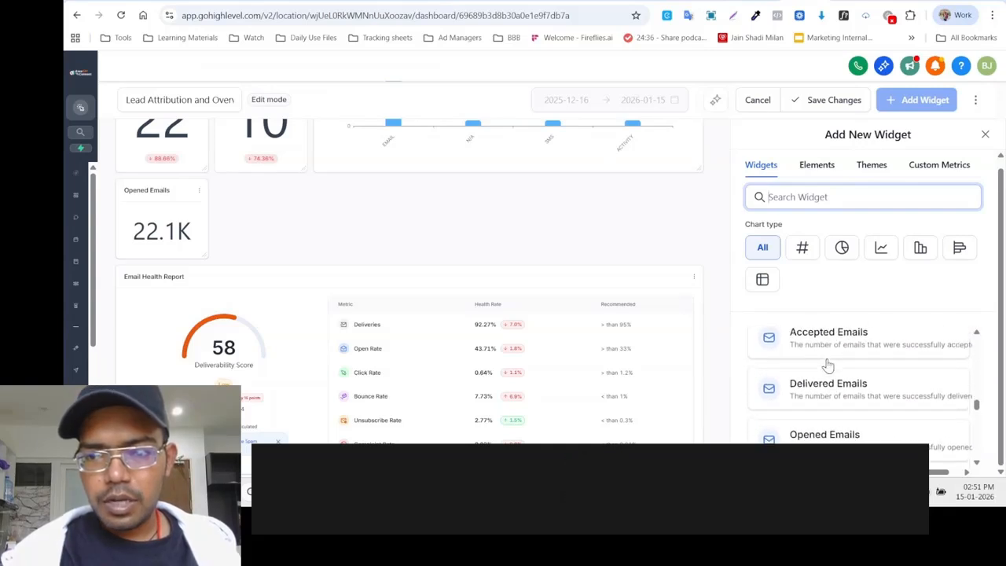
{"action": "scroll", "coordinate": [829, 365], "scroll_direction": "down", "scroll_amount": 1}
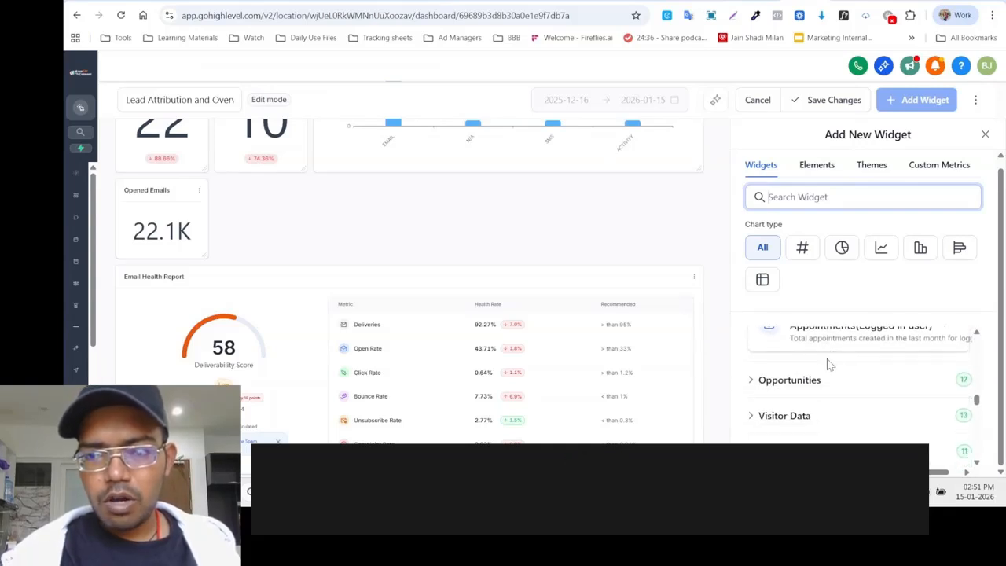
{"action": "scroll", "coordinate": [770, 425], "scroll_direction": "down", "scroll_amount": 1}
{"action": "left_click", "coordinate": [765, 427]}
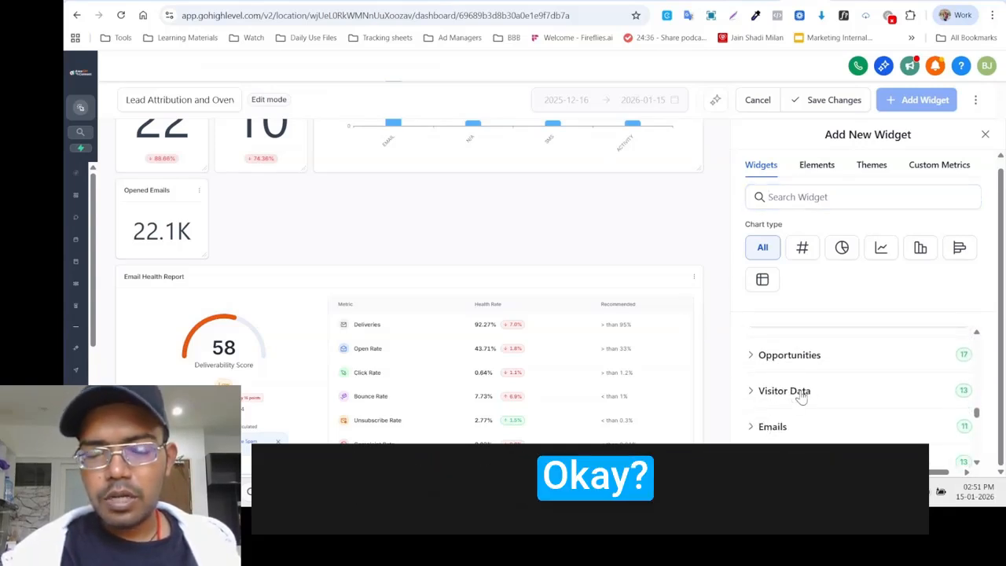
{"action": "scroll", "coordinate": [842, 405], "scroll_direction": "down", "scroll_amount": 1}
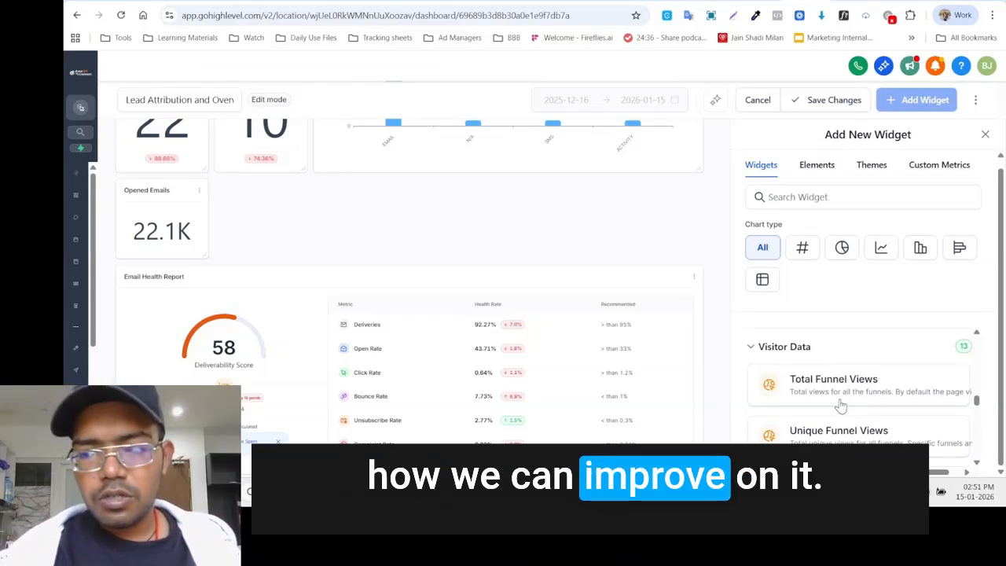
{"action": "scroll", "coordinate": [840, 405], "scroll_direction": "down", "scroll_amount": 1}
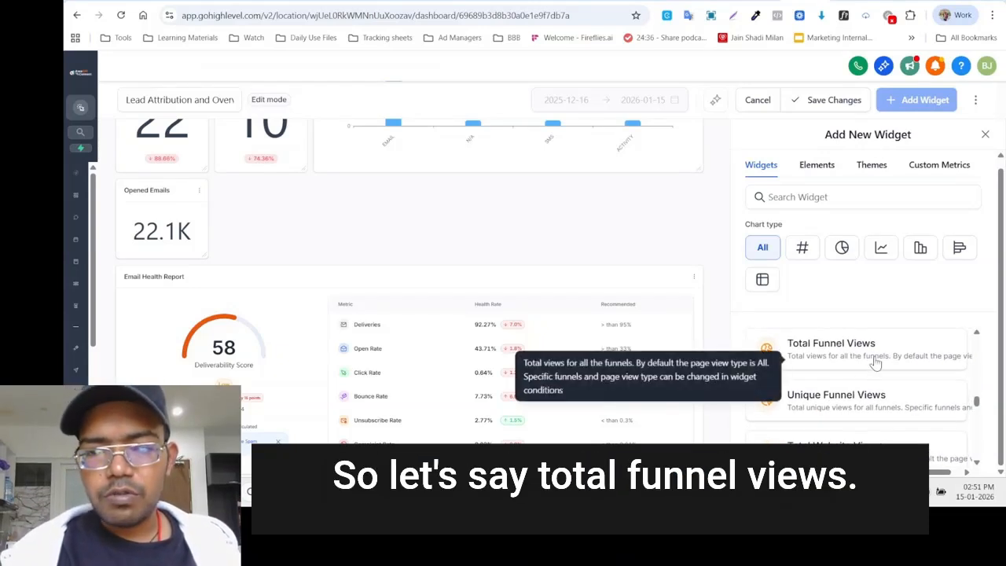
Step: Search the available widgets for "funnel" and add the Total Funnel Views widget to the dashboard
{"action": "left_click_drag", "start_coordinate": [875, 364], "coordinate": [797, 379]}
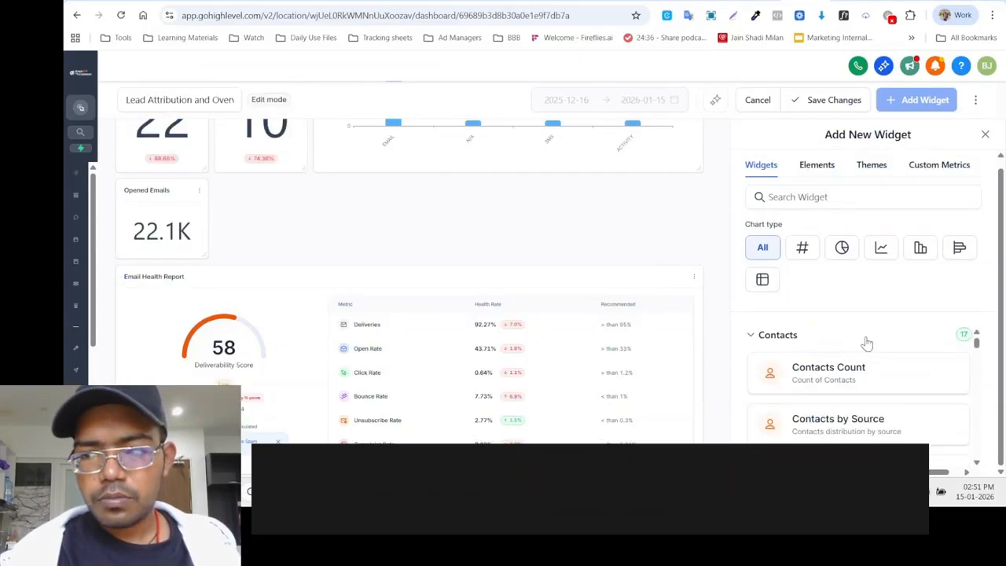
{"action": "scroll", "coordinate": [851, 384], "scroll_direction": "down", "scroll_amount": 10}
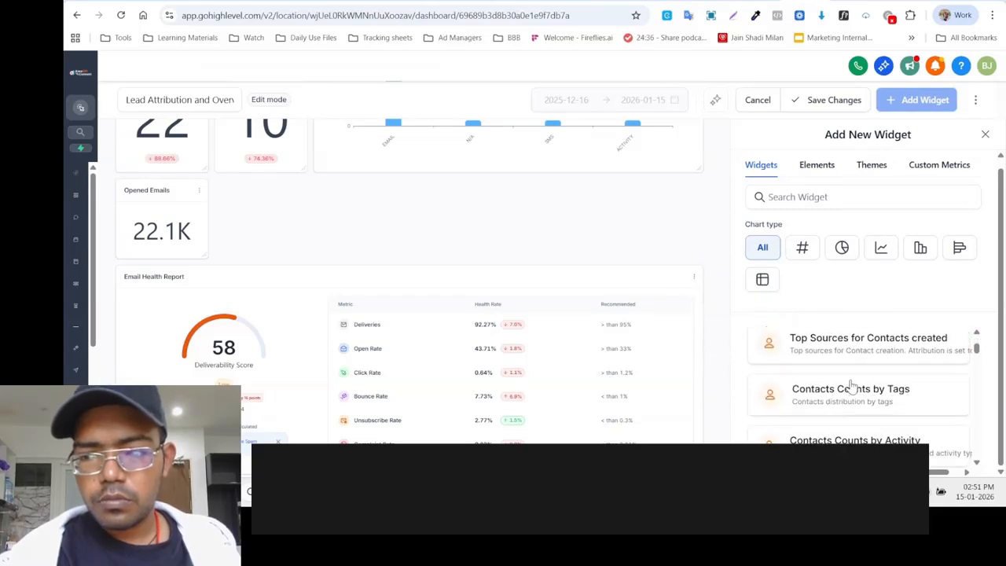
{"action": "scroll", "coordinate": [851, 385], "scroll_direction": "down", "scroll_amount": 5}
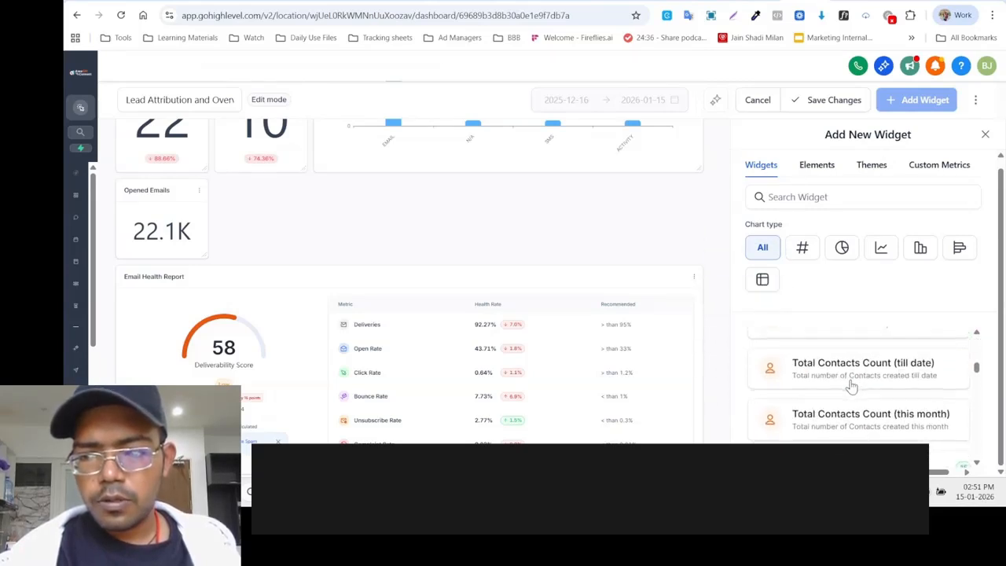
{"action": "scroll", "coordinate": [851, 387], "scroll_direction": "up", "scroll_amount": 4}
{"action": "scroll", "coordinate": [851, 385], "scroll_direction": "down", "scroll_amount": 8}
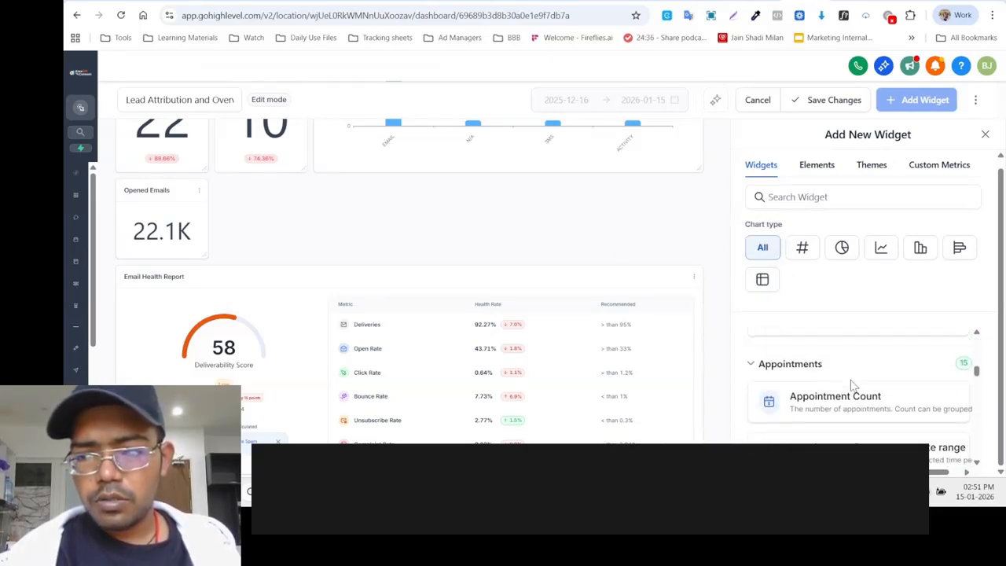
{"action": "scroll", "coordinate": [851, 383], "scroll_direction": "down", "scroll_amount": 3}
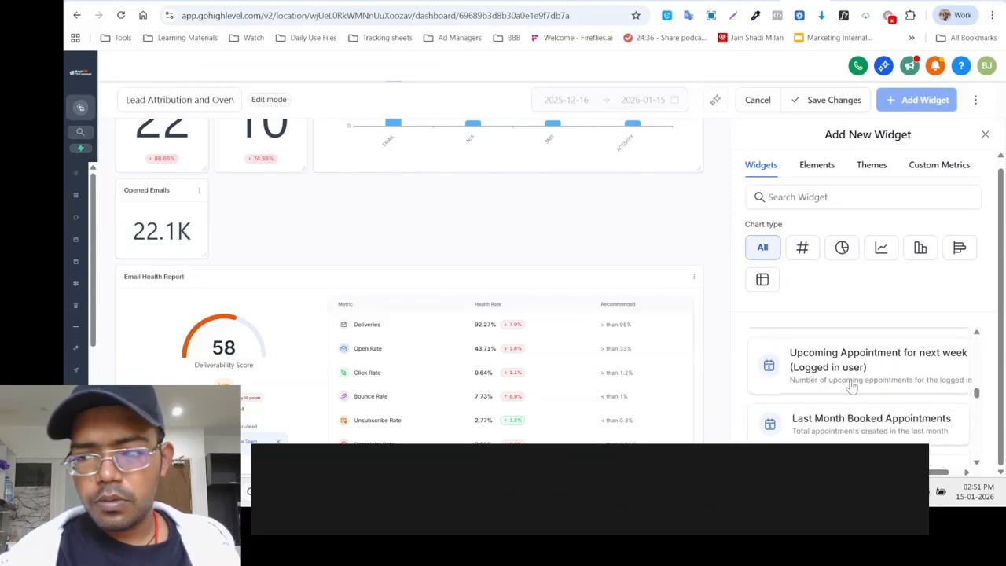
{"action": "left_click", "coordinate": [866, 192]}
{"action": "type", "text": "funnel"}
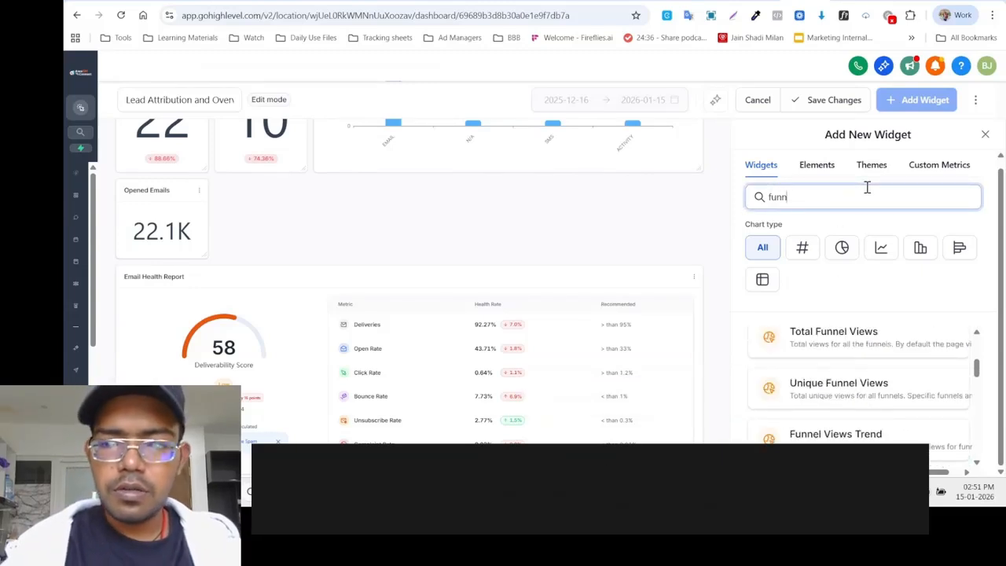
{"action": "left_click", "coordinate": [800, 337]}
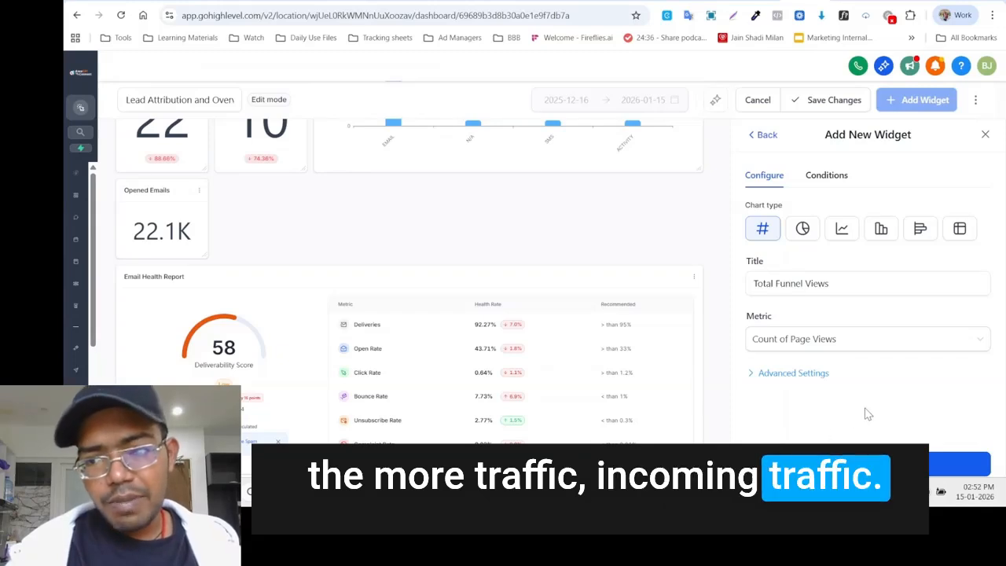
{"action": "left_click", "coordinate": [825, 463]}
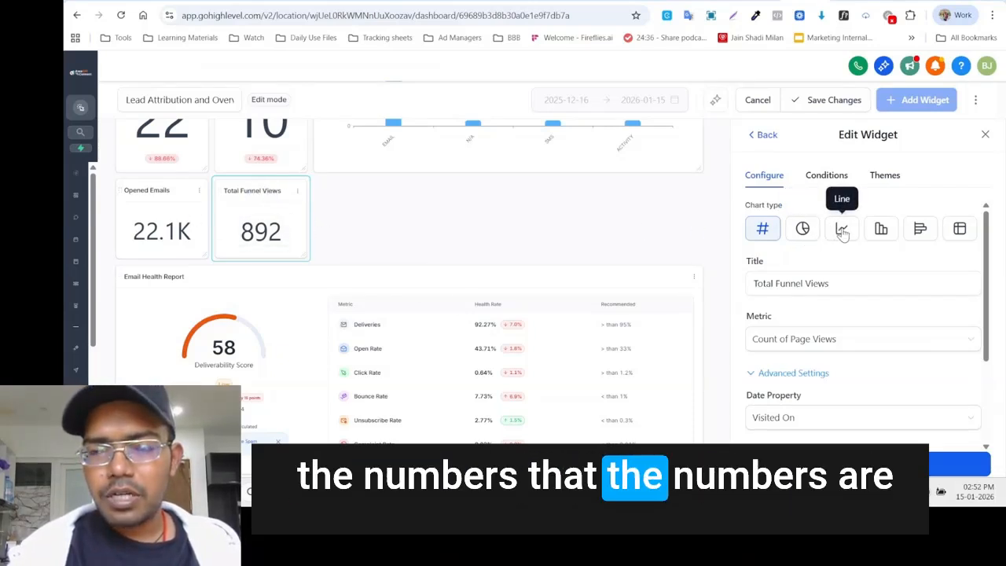
Step: Switch the Total Funnel Views widget to a line chart and set its breakdown to Weekly
{"action": "left_click", "coordinate": [881, 236]}
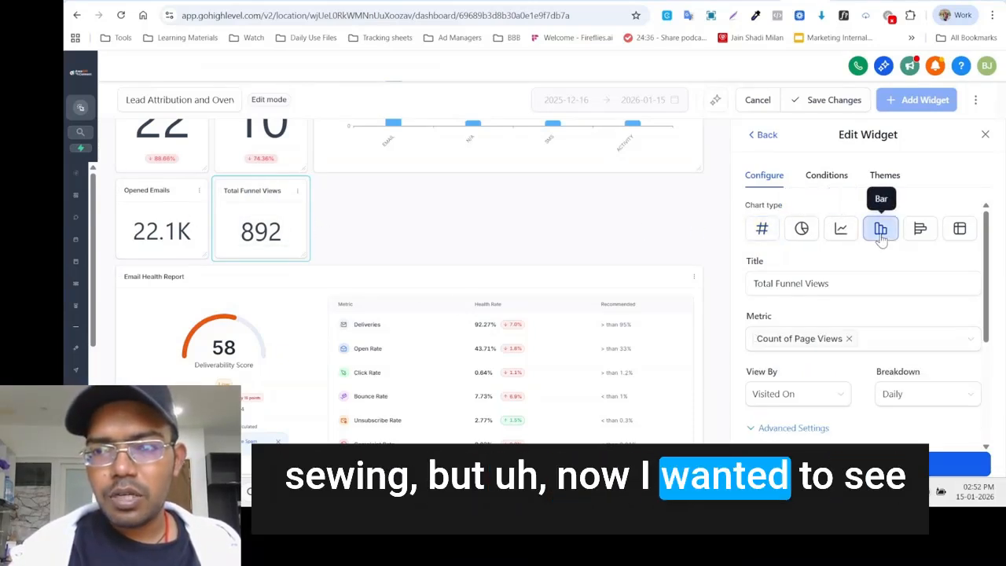
{"action": "left_click", "coordinate": [841, 230]}
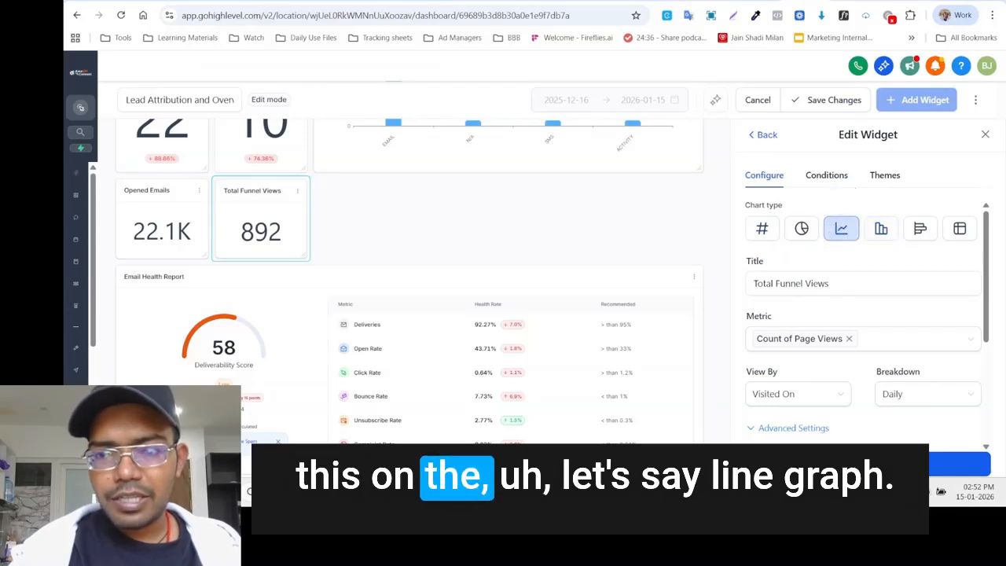
{"action": "scroll", "coordinate": [847, 403], "scroll_direction": "down", "scroll_amount": 1}
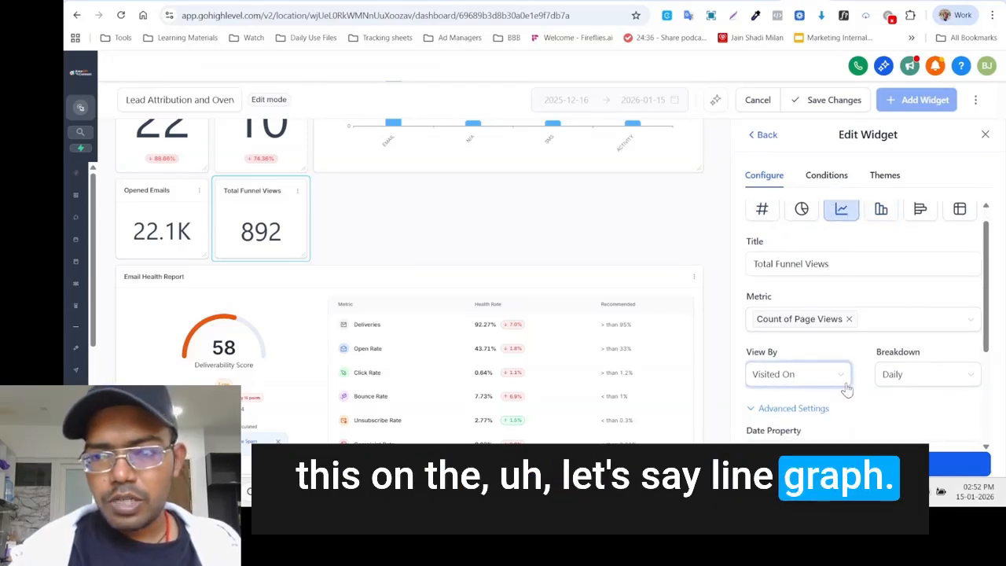
{"action": "left_click", "coordinate": [936, 382]}
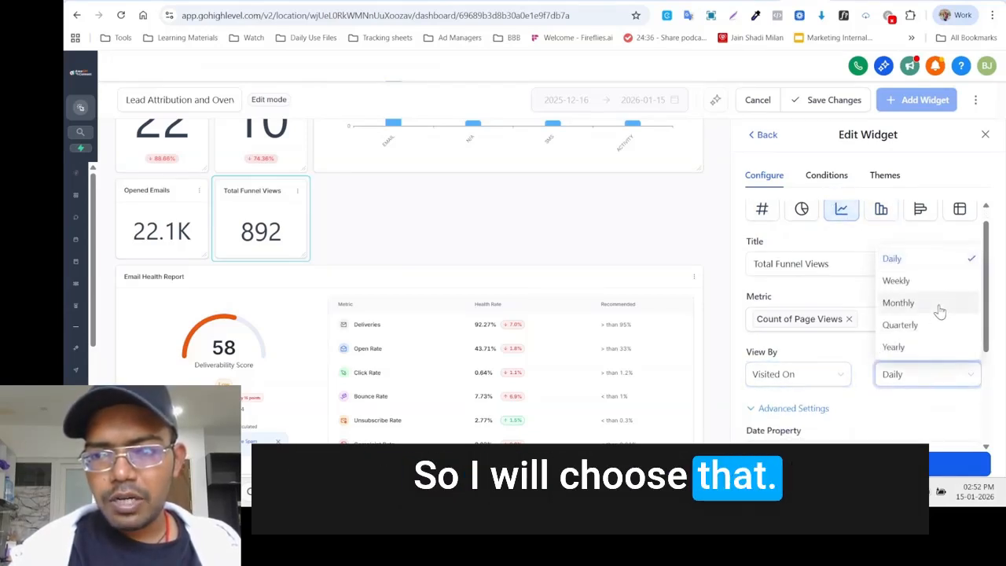
{"action": "left_click", "coordinate": [916, 282]}
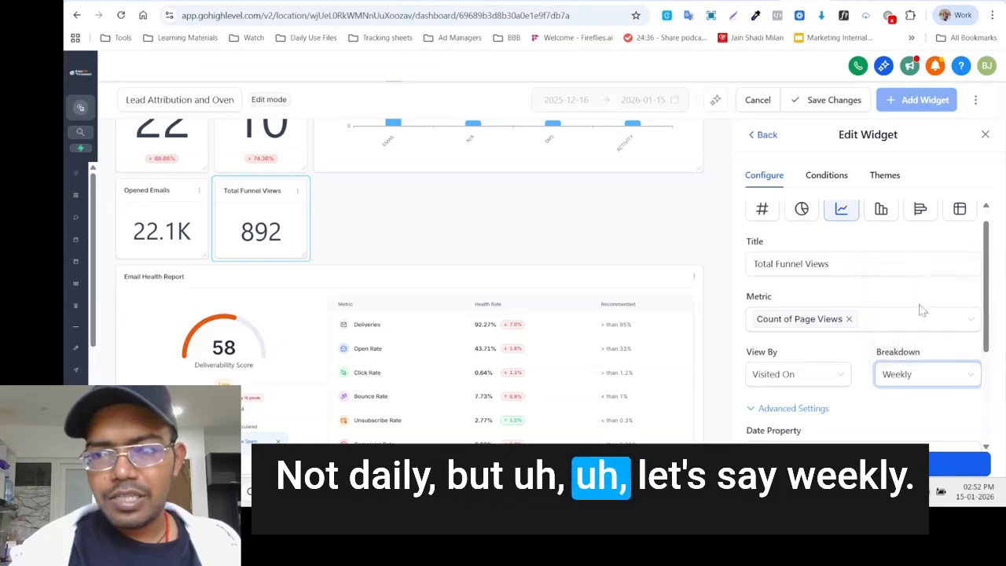
Step: Override the Total Funnel Views widget's date range with This Quarter and save the widget
{"action": "scroll", "coordinate": [810, 333], "scroll_direction": "down", "scroll_amount": 3}
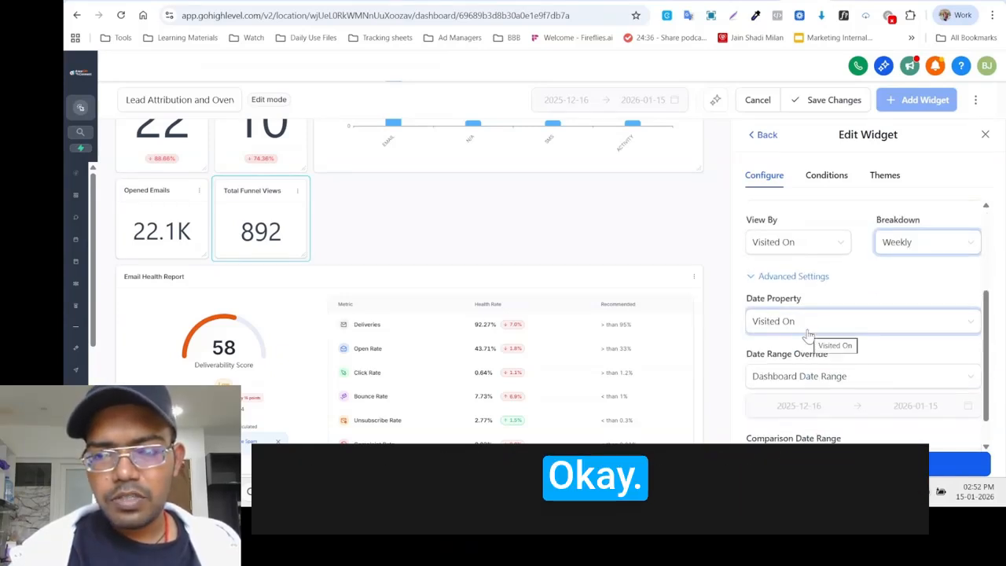
{"action": "scroll", "coordinate": [800, 376], "scroll_direction": "down", "scroll_amount": 1}
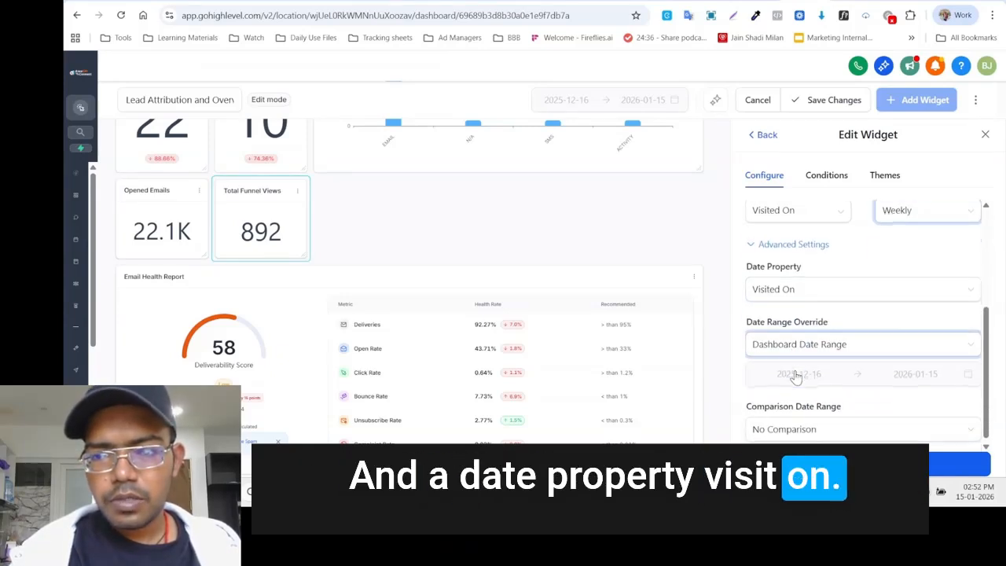
{"action": "left_click", "coordinate": [864, 299]}
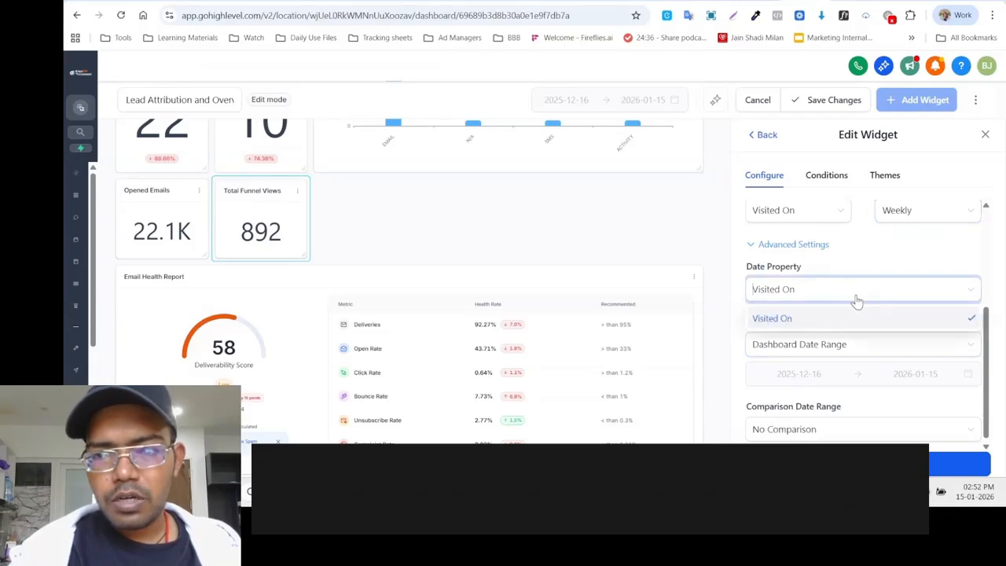
{"action": "left_click", "coordinate": [797, 358]}
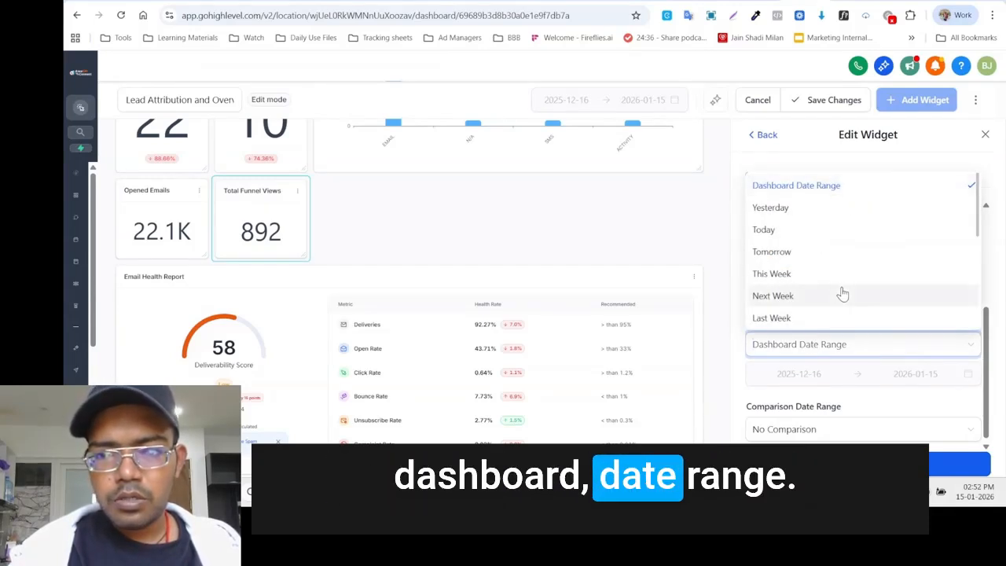
{"action": "scroll", "coordinate": [843, 294], "scroll_direction": "down", "scroll_amount": 1}
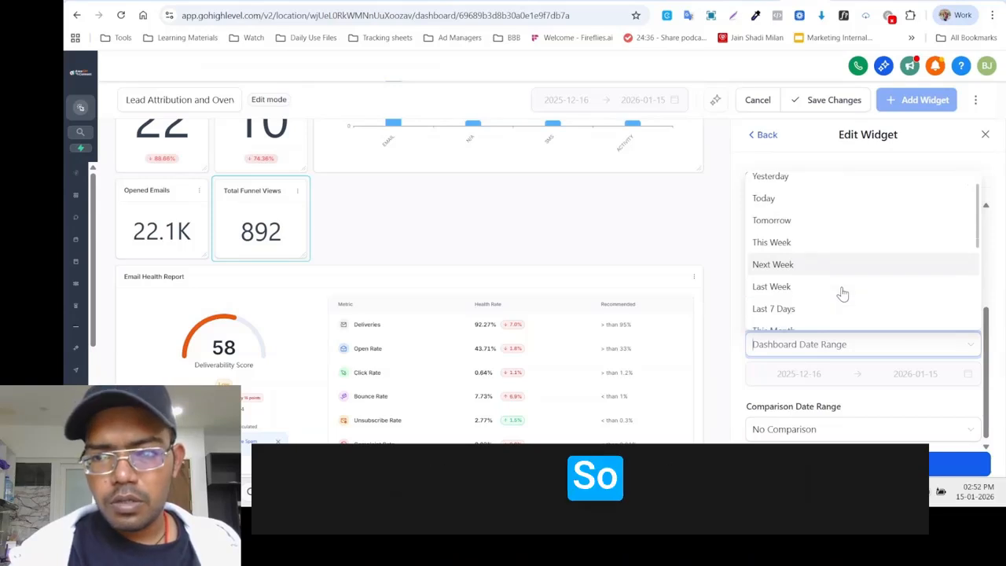
{"action": "scroll", "coordinate": [825, 305], "scroll_direction": "down", "scroll_amount": 1}
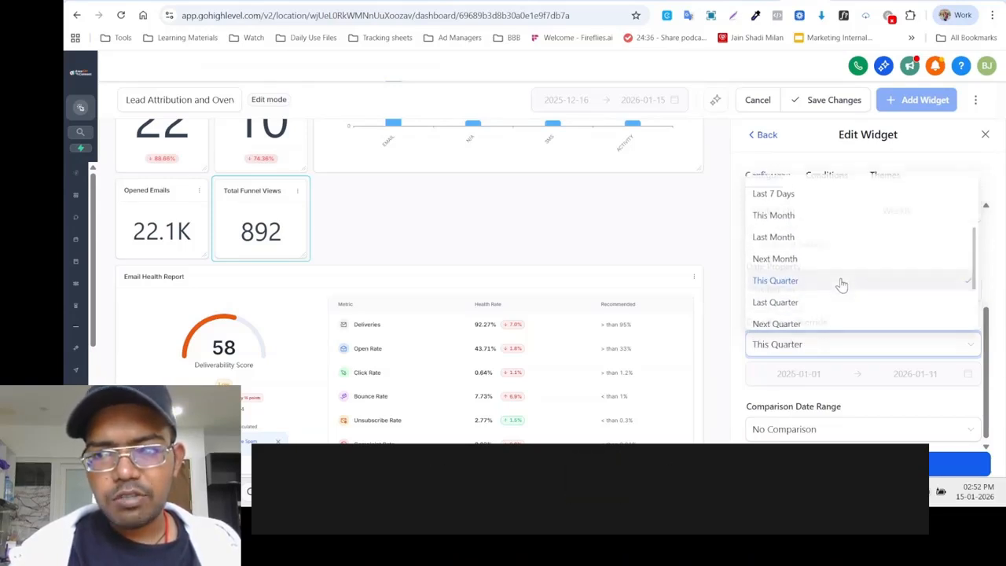
{"action": "left_click", "coordinate": [841, 284]}
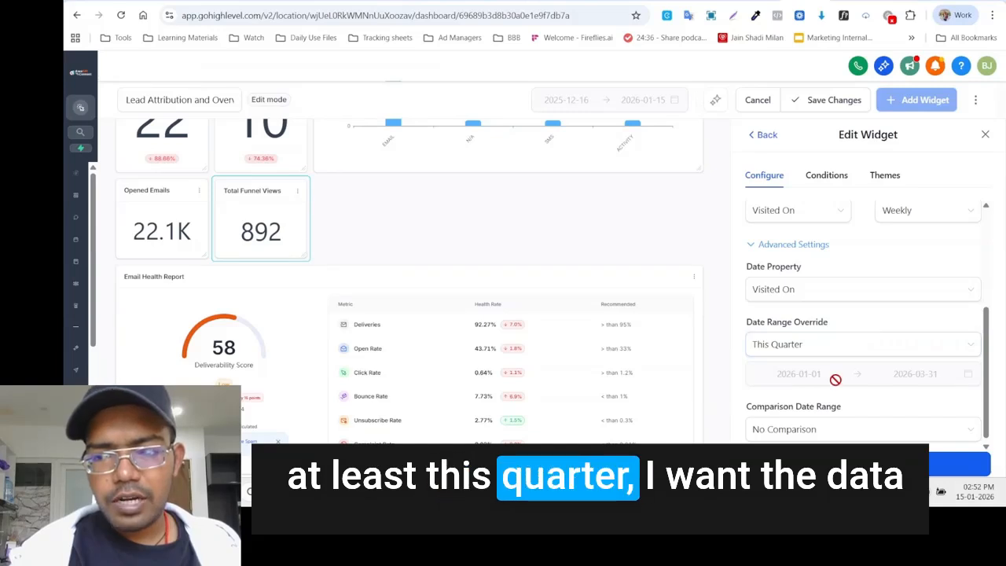
{"action": "scroll", "coordinate": [831, 399], "scroll_direction": "up", "scroll_amount": 3}
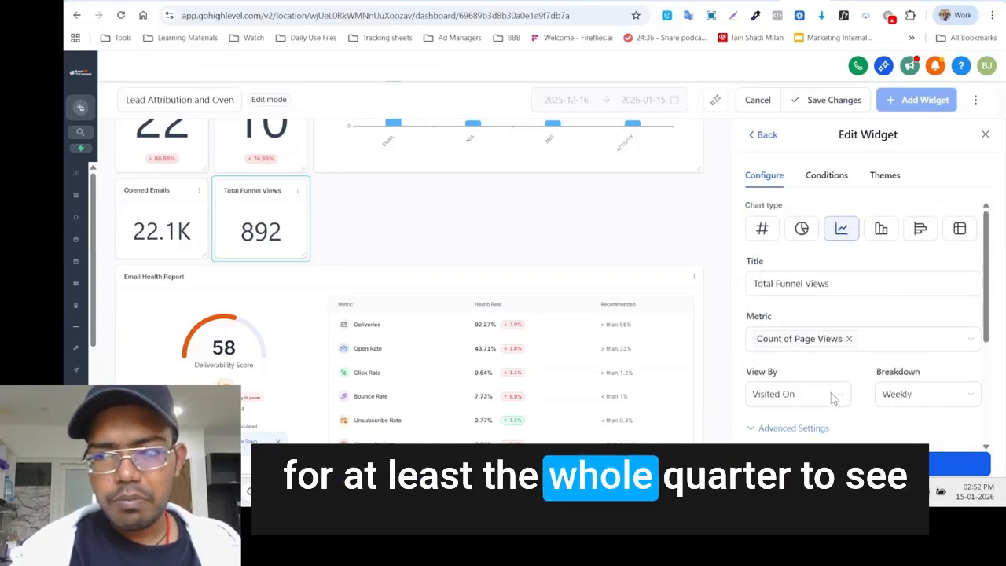
{"action": "left_click", "coordinate": [893, 350]}
{"action": "left_click", "coordinate": [892, 350]}
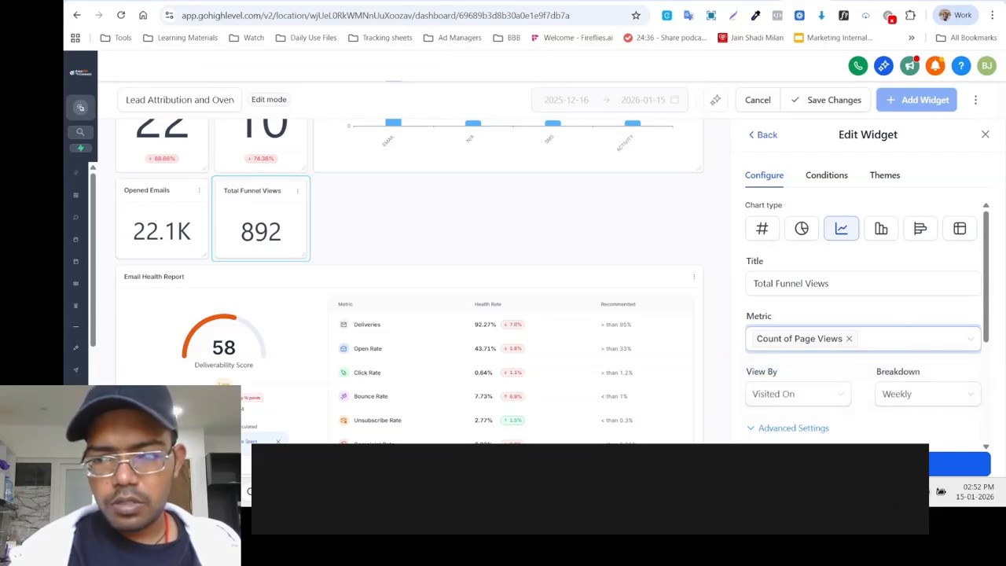
{"action": "left_click", "coordinate": [880, 463]}
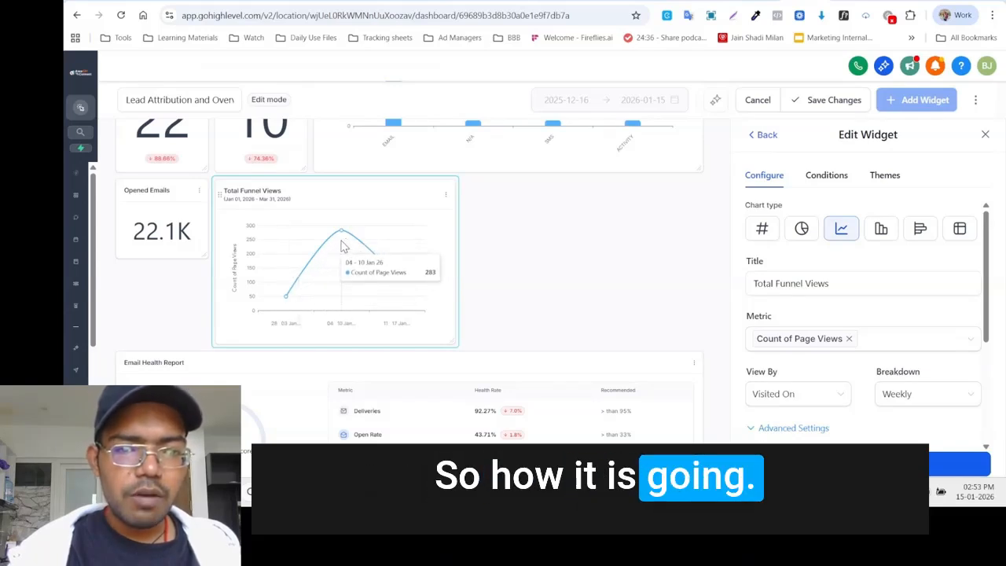
Step: Examine the weekly page views in the line chart and the Page Type options in the widget's conditions
{"action": "scroll", "coordinate": [346, 323], "scroll_direction": "up", "scroll_amount": 5}
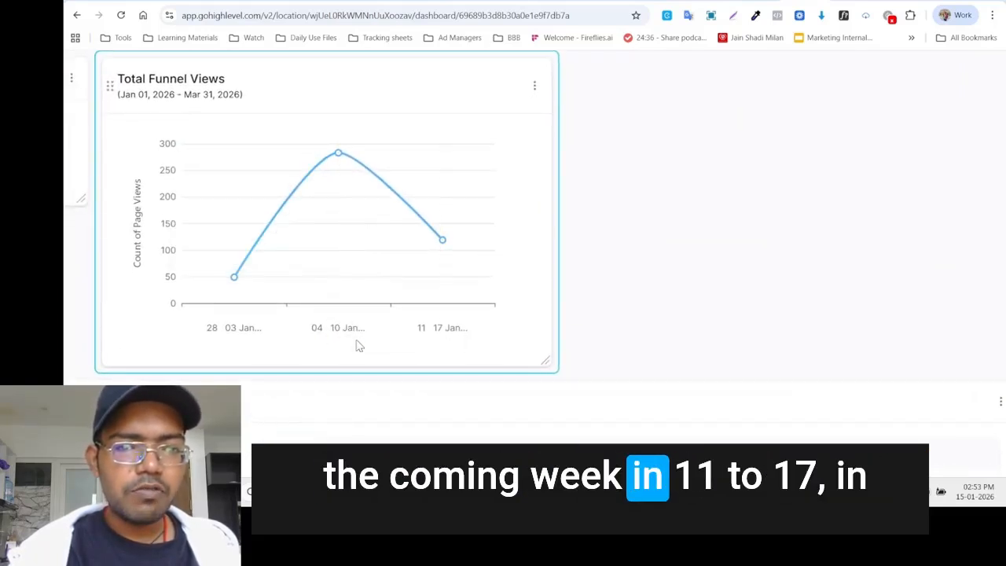
{"action": "scroll", "coordinate": [362, 305], "scroll_direction": "down", "scroll_amount": 5}
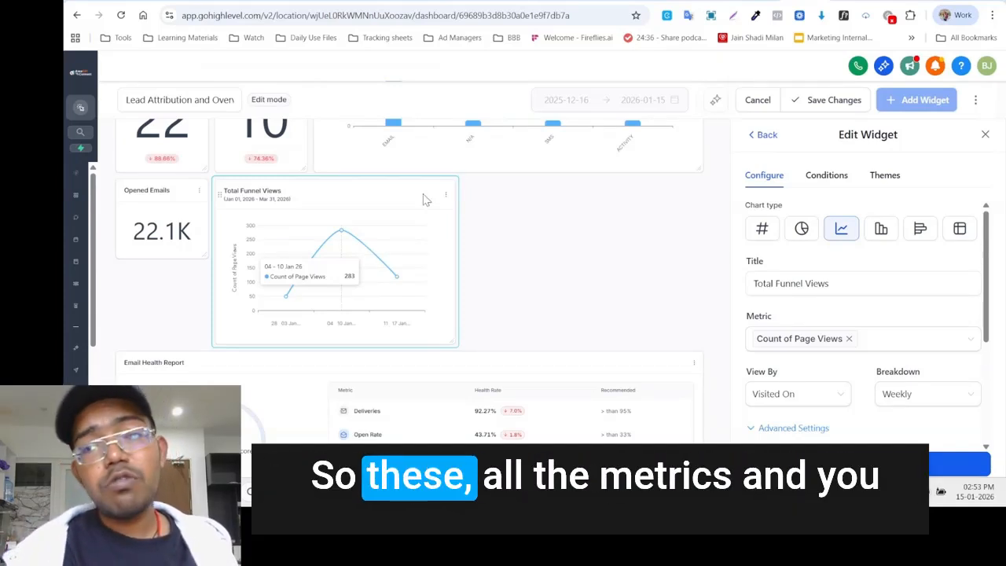
{"action": "scroll", "coordinate": [791, 275], "scroll_direction": "down", "scroll_amount": 3}
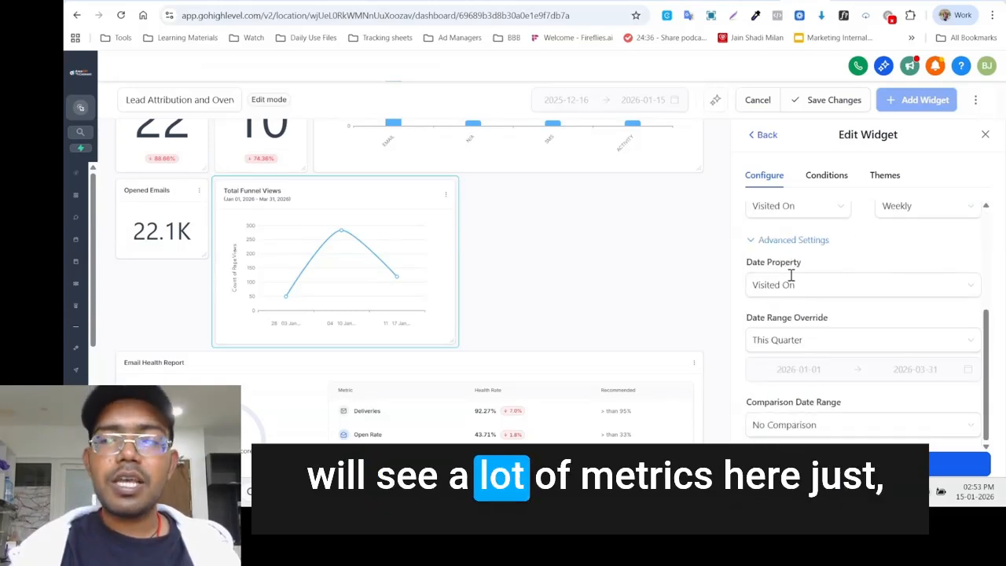
{"action": "left_click", "coordinate": [826, 176]}
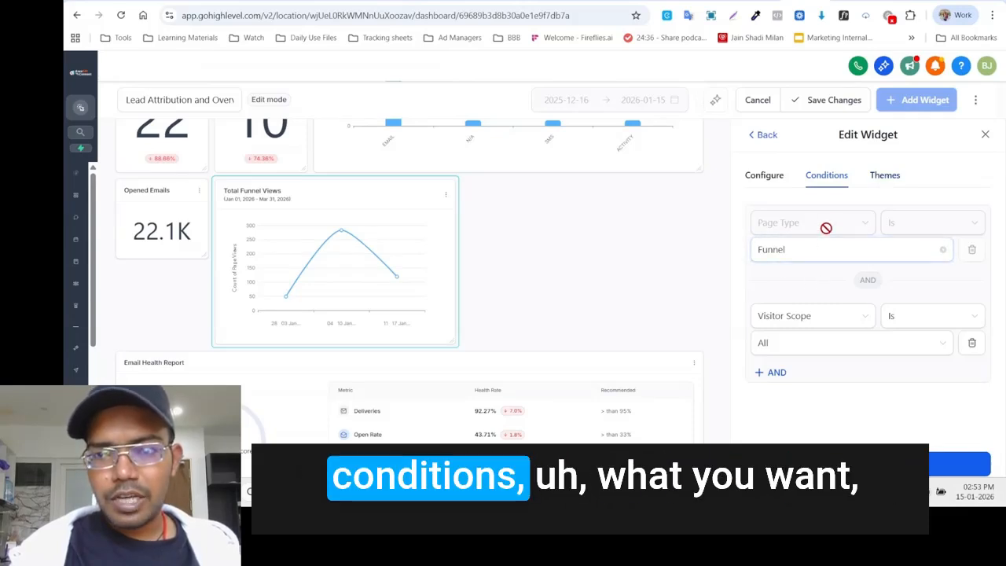
{"action": "left_click", "coordinate": [846, 264]}
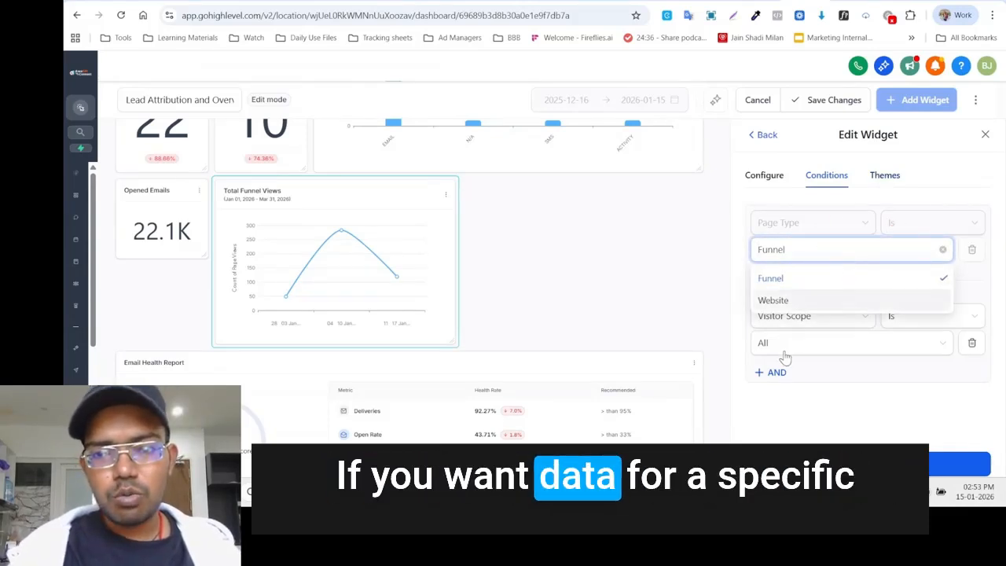
{"action": "left_click", "coordinate": [433, 262]}
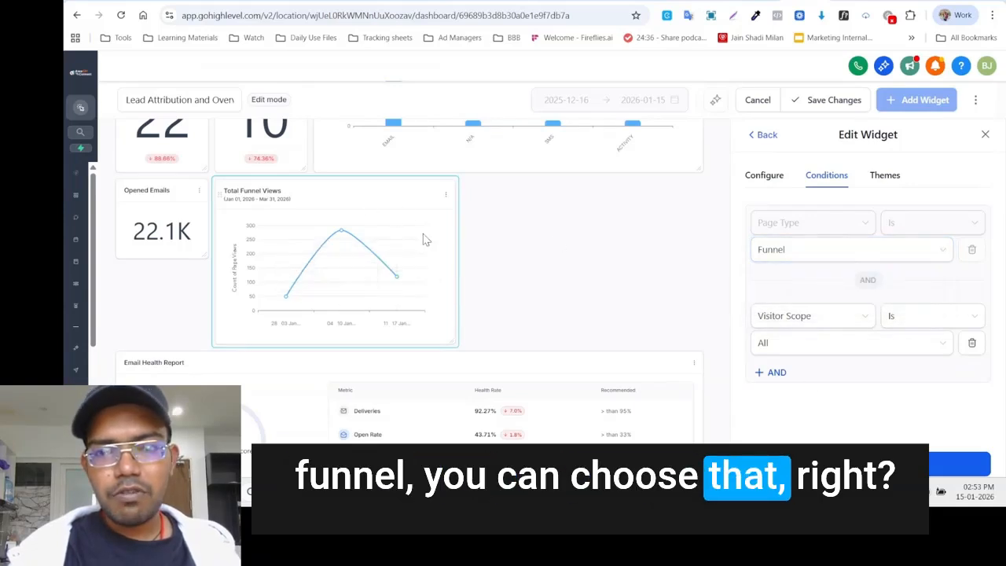
{"action": "left_click", "coordinate": [860, 256]}
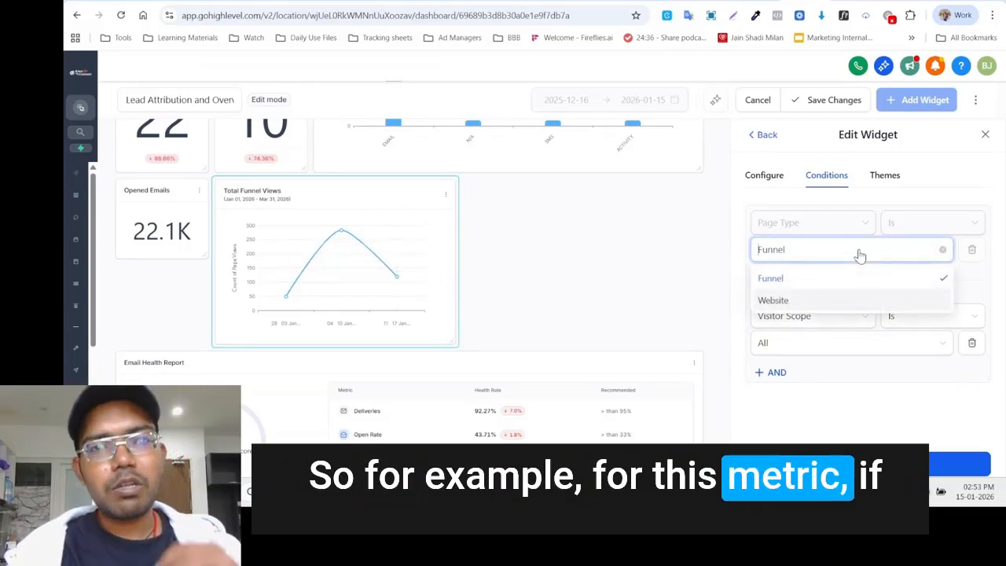
{"action": "left_click", "coordinate": [845, 419]}
Step: Replace the Visitor Scope condition with Funnel is "5 days challenge" and apply it to the Total Funnel Views widget
{"action": "left_click", "coordinate": [815, 322]}
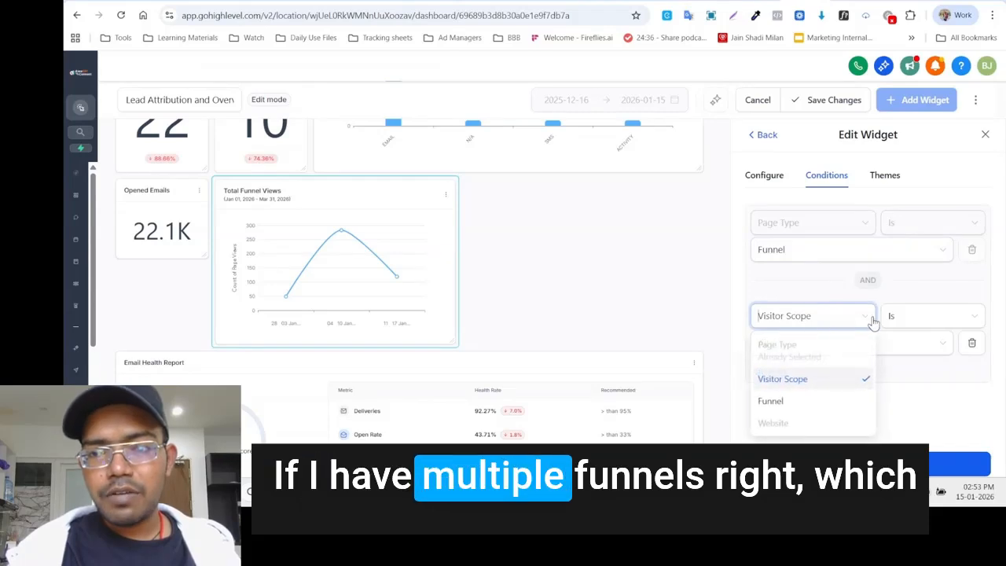
{"action": "left_click", "coordinate": [891, 318]}
{"action": "left_click", "coordinate": [825, 327]}
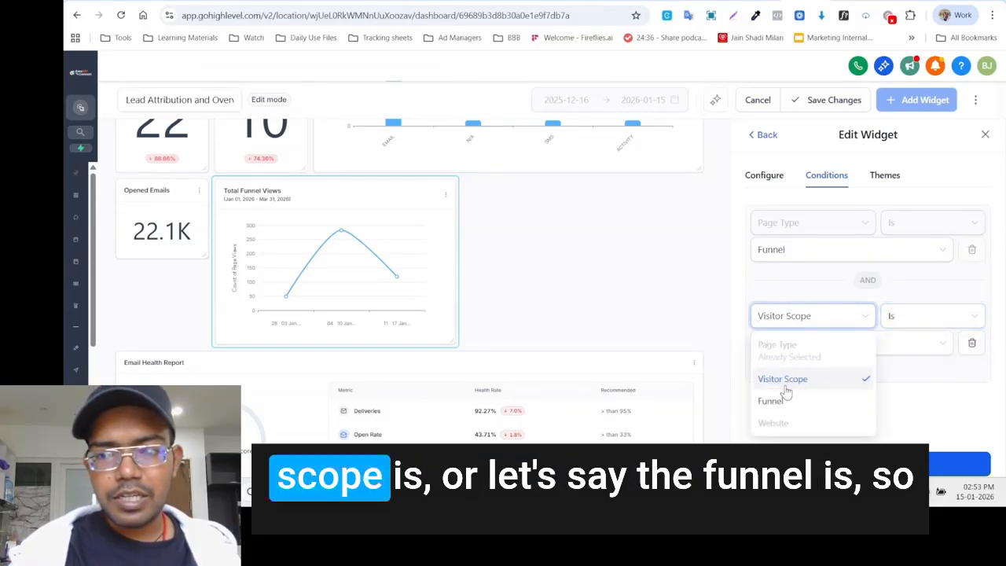
{"action": "left_click", "coordinate": [780, 409]}
{"action": "left_click", "coordinate": [902, 345]}
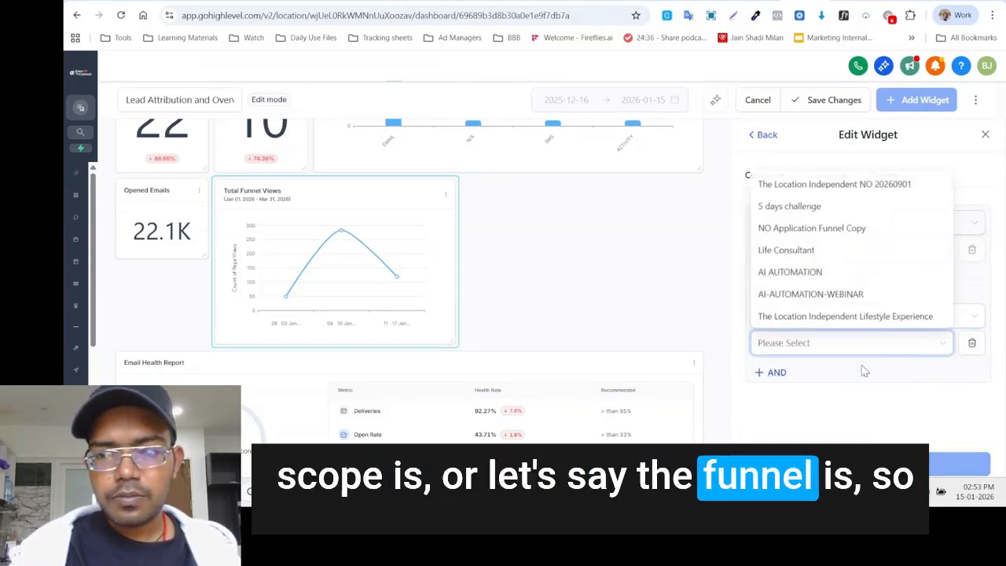
{"action": "left_click", "coordinate": [849, 206]}
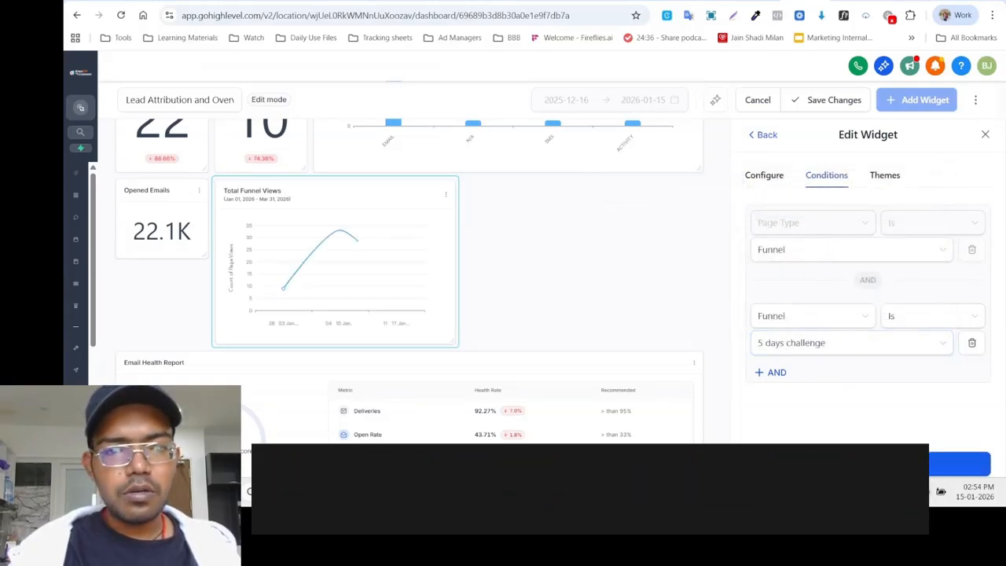
{"action": "left_click", "coordinate": [853, 338]}
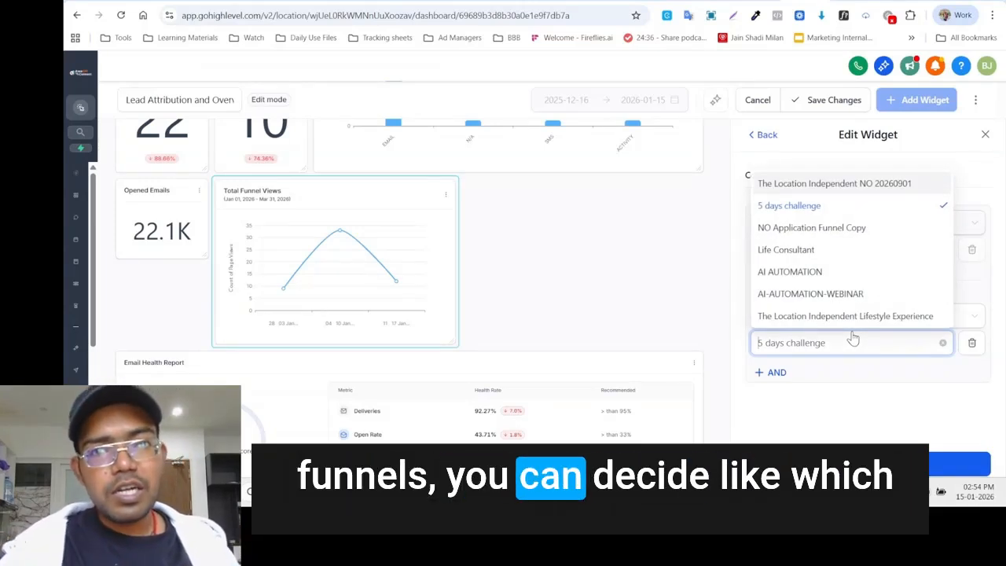
Step: Replace the Funnel condition of the Total Funnel Views widget with Visitor Scope is Unique
{"action": "left_click", "coordinate": [820, 427]}
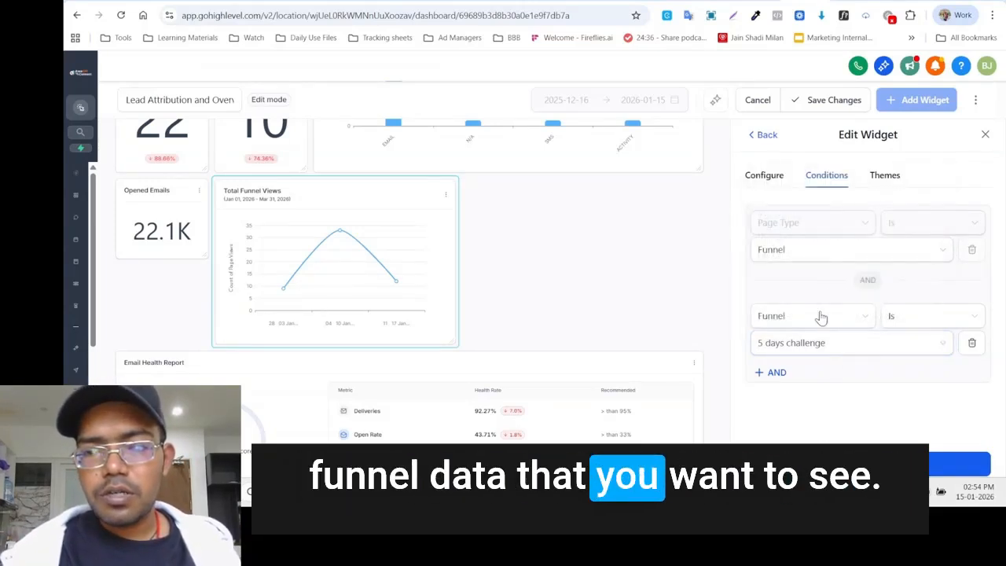
{"action": "left_click", "coordinate": [813, 317]}
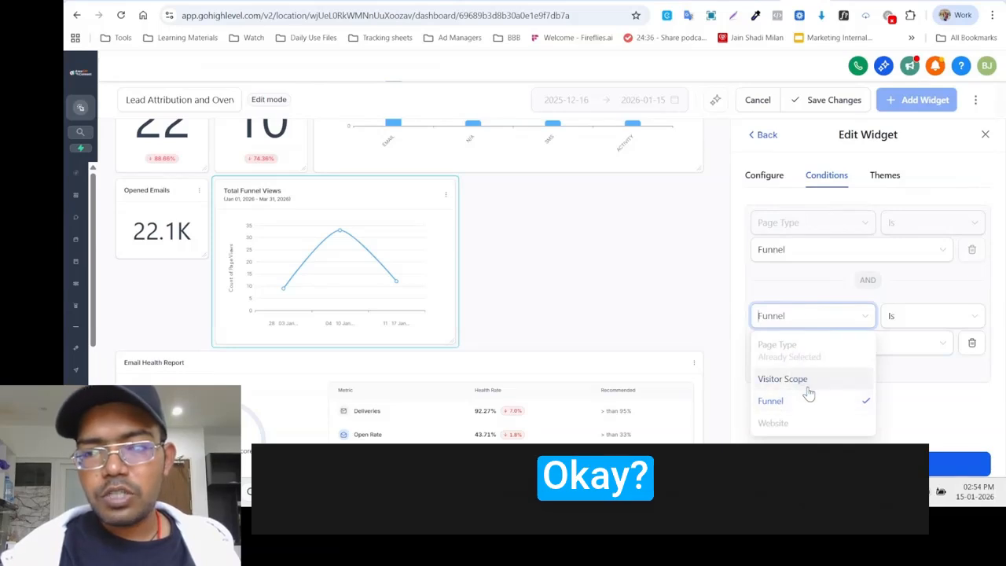
{"action": "left_click", "coordinate": [807, 383]}
{"action": "left_click", "coordinate": [880, 353]}
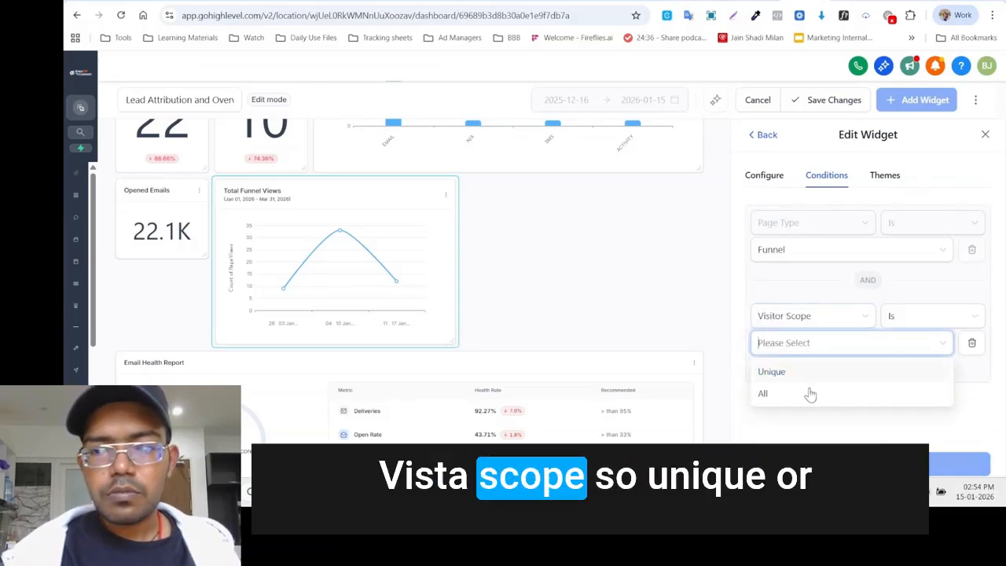
{"action": "left_click", "coordinate": [849, 374]}
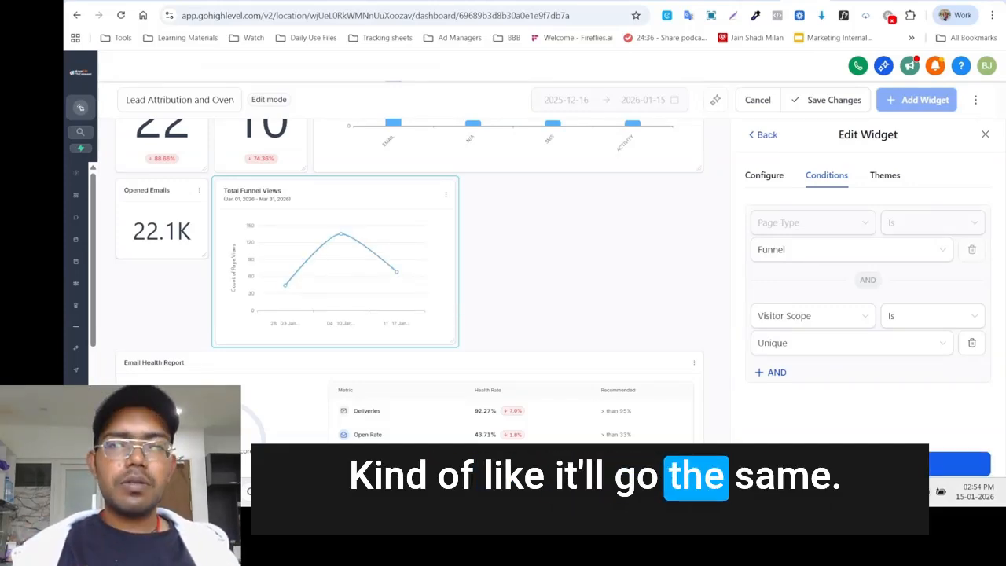
Step: Try the Blue and Pink themes on the Total Funnel Views widget, then set its theme to yellow
{"action": "scroll", "coordinate": [456, 239], "scroll_direction": "up", "scroll_amount": 1}
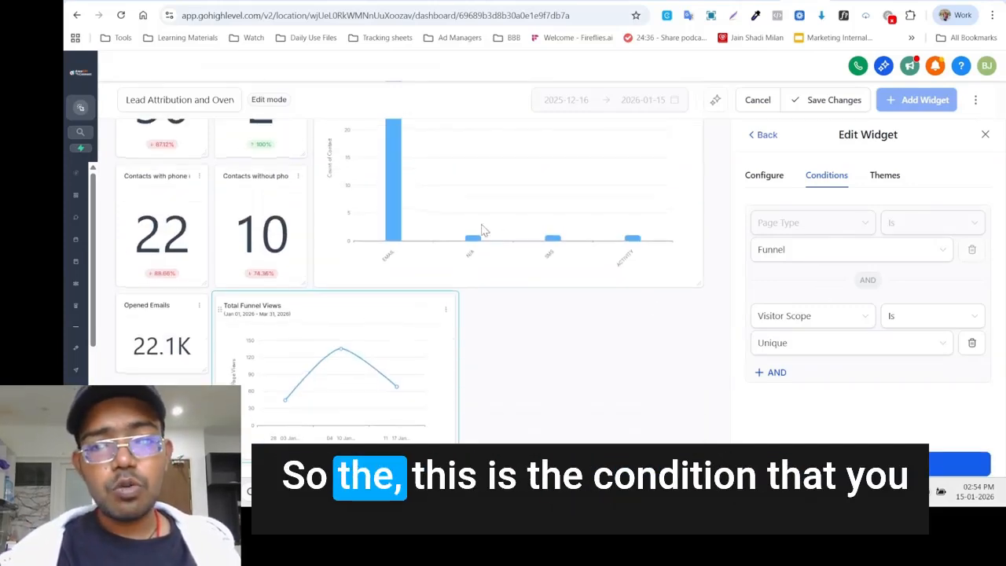
{"action": "scroll", "coordinate": [471, 268], "scroll_direction": "down", "scroll_amount": 3}
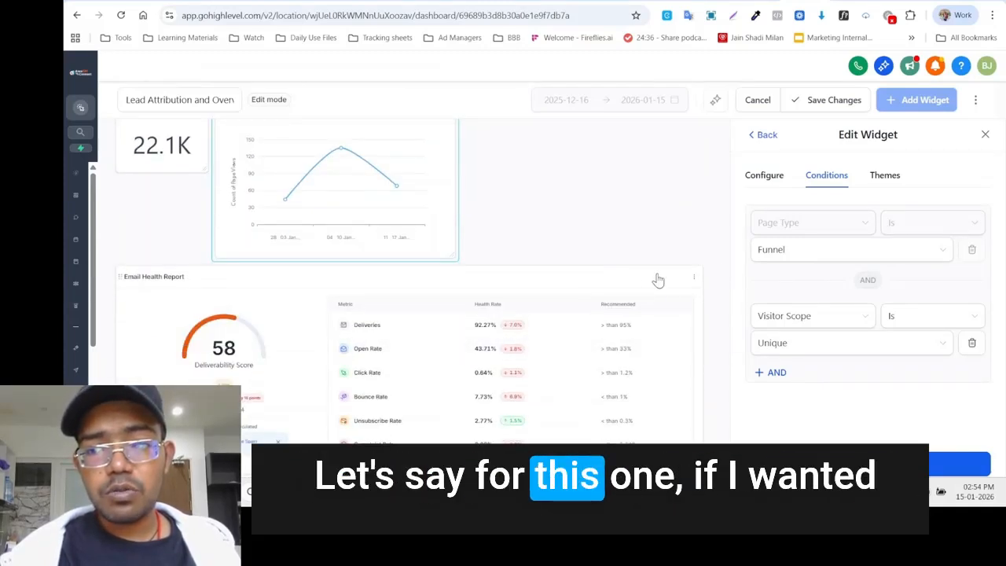
{"action": "left_click", "coordinate": [774, 178]}
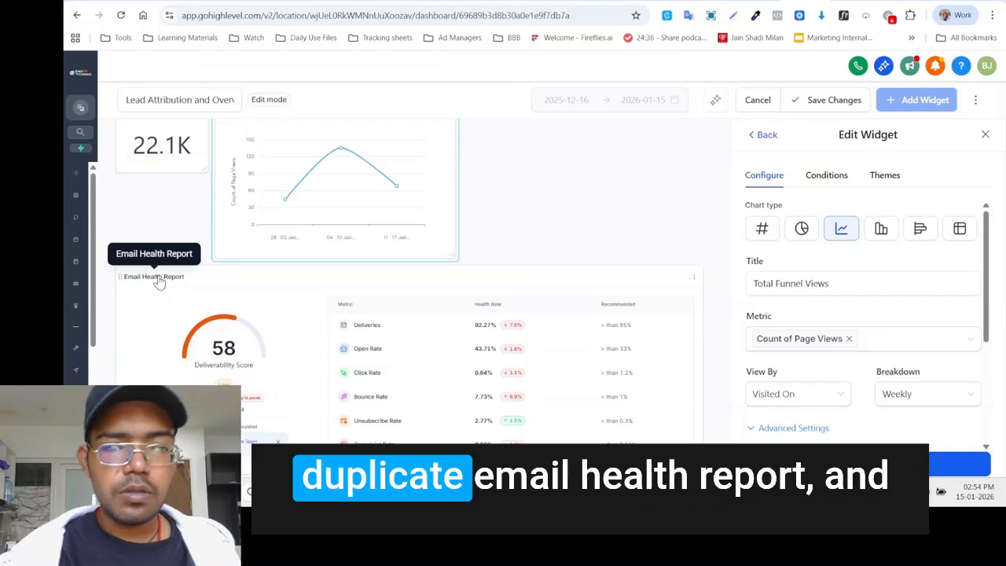
{"action": "left_click", "coordinate": [846, 179]}
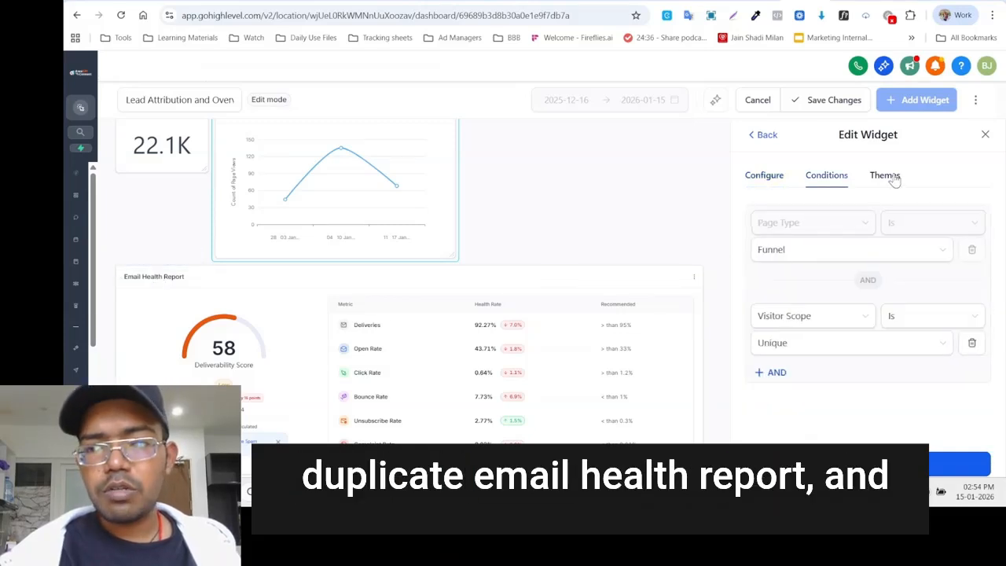
{"action": "left_click", "coordinate": [886, 175]}
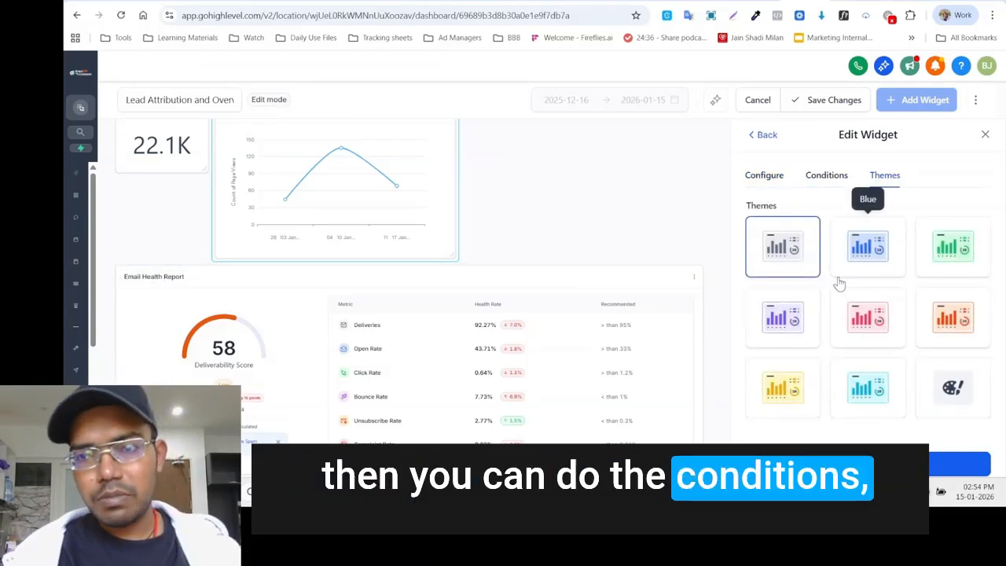
{"action": "scroll", "coordinate": [605, 398], "scroll_direction": "up", "scroll_amount": 3}
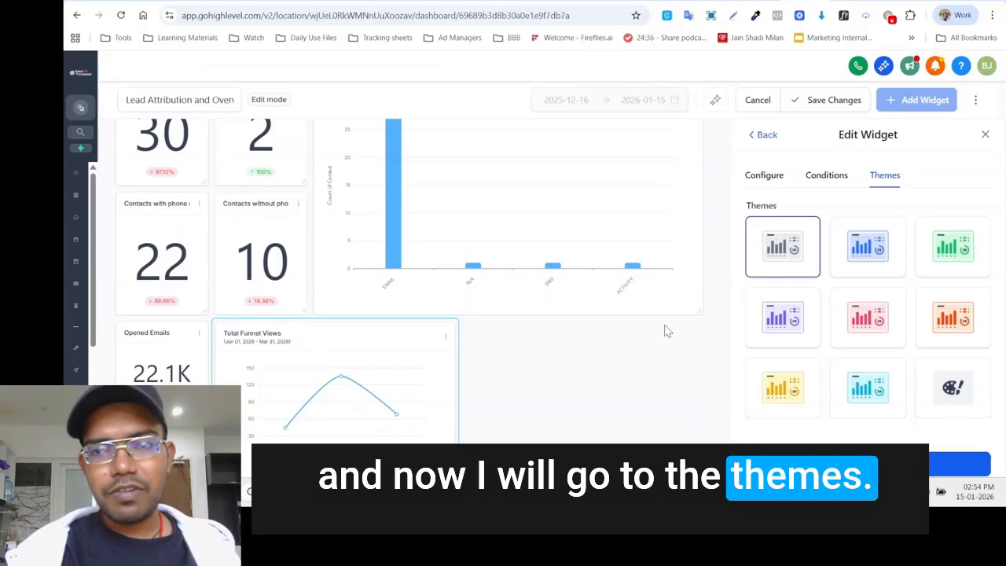
{"action": "left_click", "coordinate": [859, 270]}
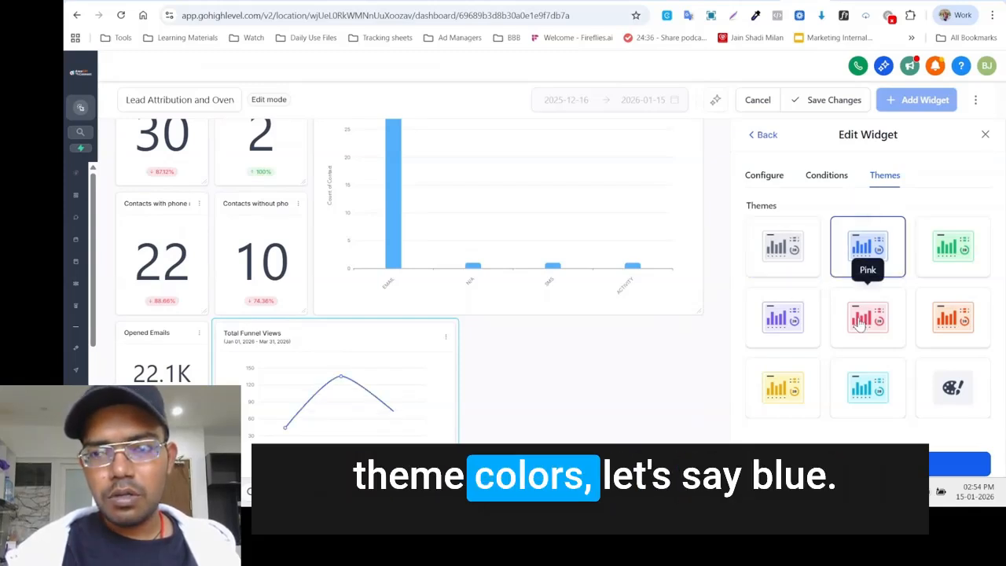
{"action": "left_click", "coordinate": [860, 324]}
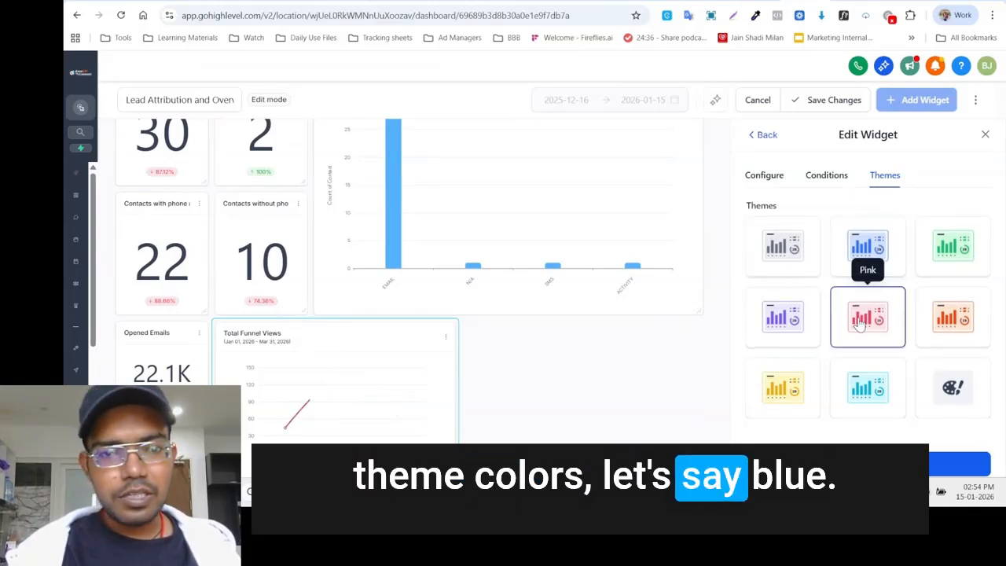
{"action": "left_click", "coordinate": [793, 397]}
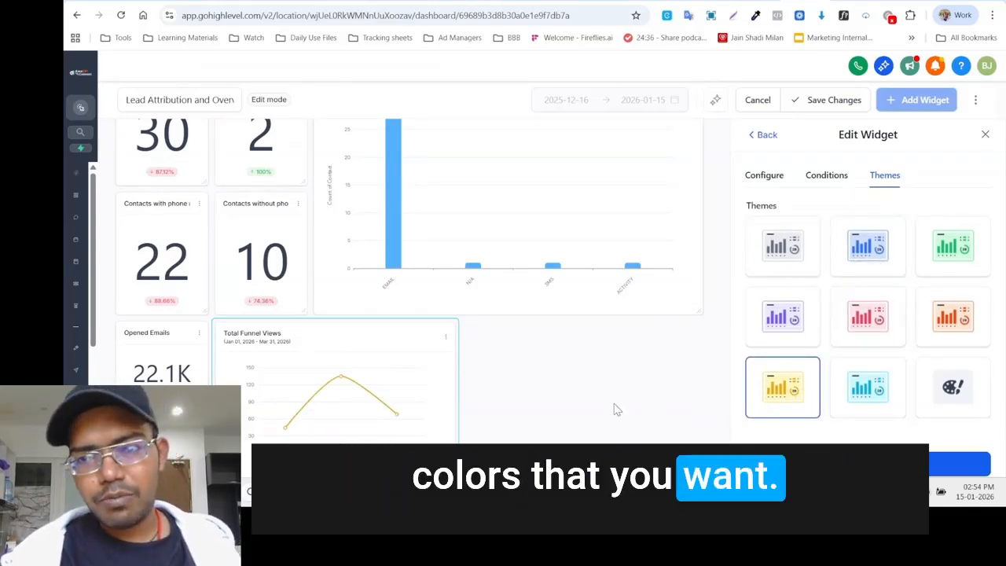
Step: Look through the widget categories available for adding and review the dashboard's sections up to Lead Overview
{"action": "scroll", "coordinate": [613, 410], "scroll_direction": "up", "scroll_amount": 3}
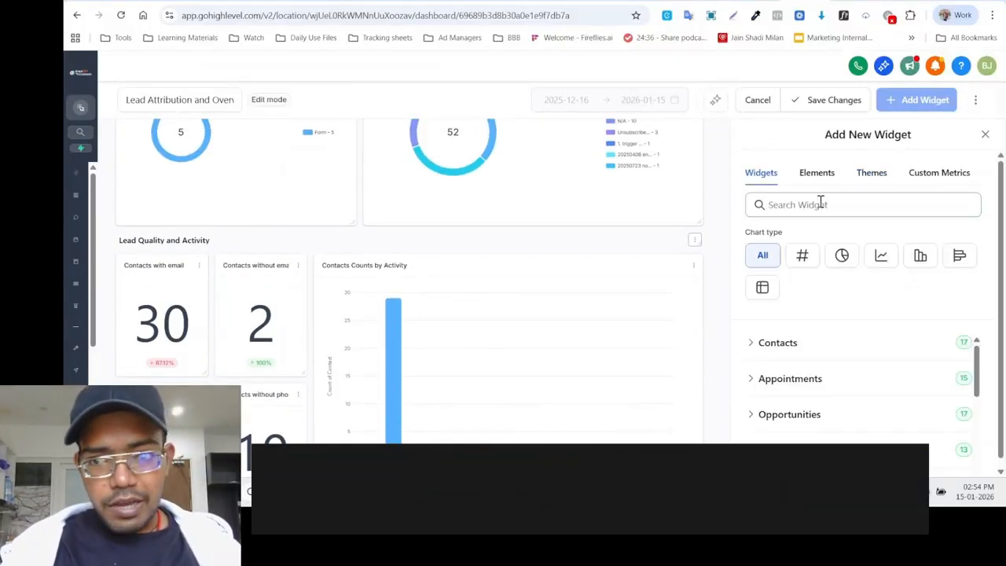
{"action": "scroll", "coordinate": [805, 306], "scroll_direction": "down", "scroll_amount": 1}
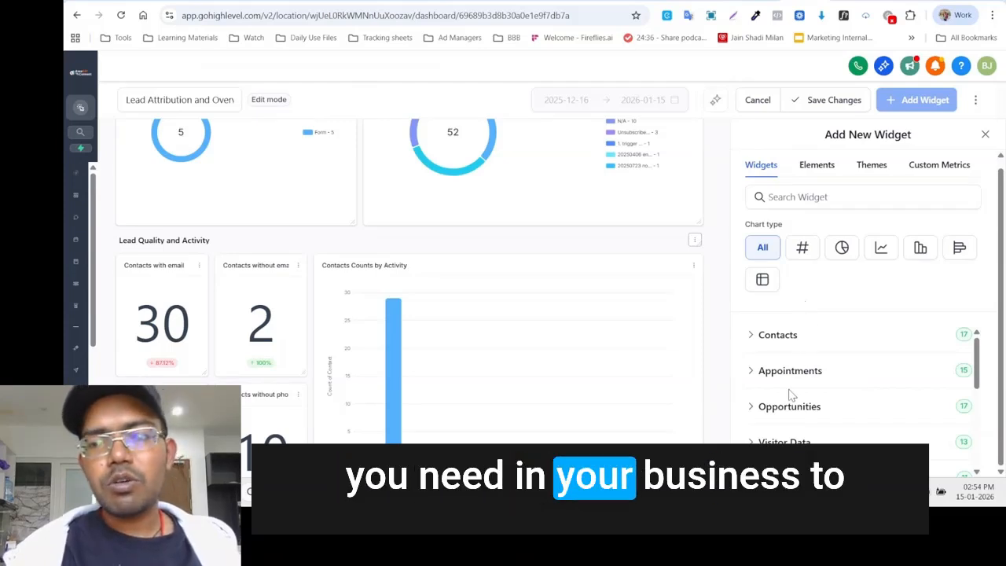
{"action": "scroll", "coordinate": [791, 395], "scroll_direction": "down", "scroll_amount": 3}
{"action": "scroll", "coordinate": [792, 395], "scroll_direction": "down", "scroll_amount": 2}
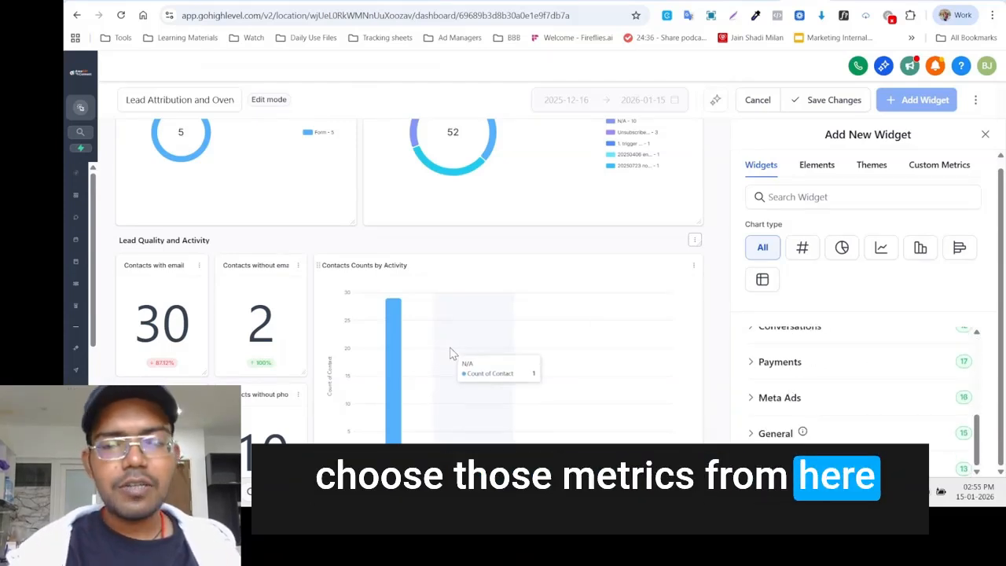
{"action": "scroll", "coordinate": [581, 245], "scroll_direction": "up", "scroll_amount": 6}
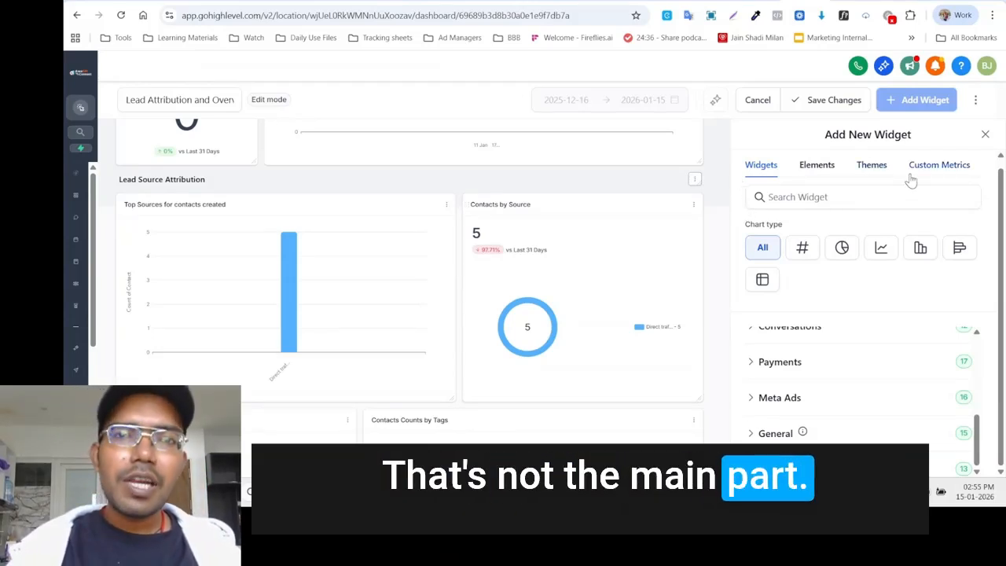
{"action": "scroll", "coordinate": [597, 338], "scroll_direction": "up", "scroll_amount": 3}
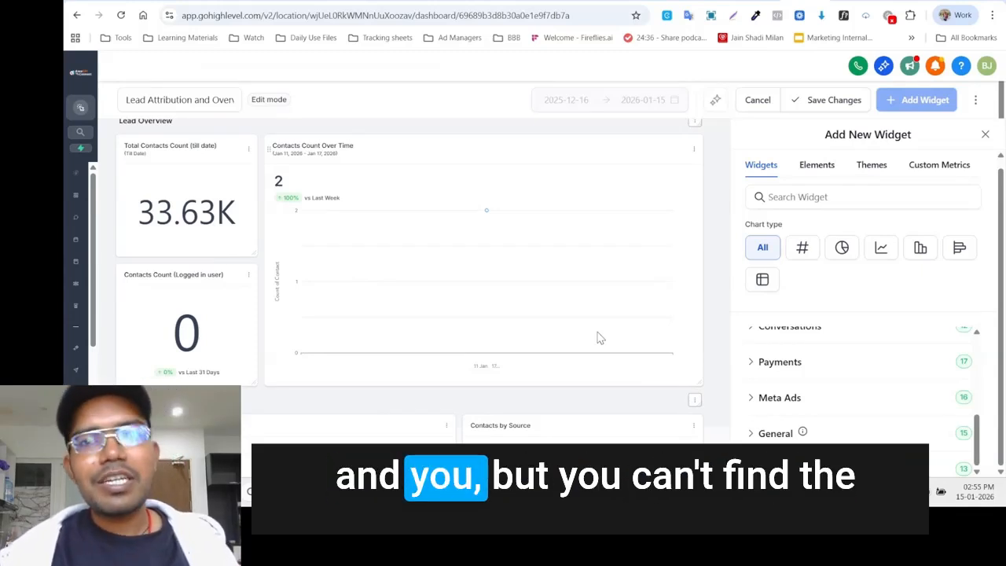
Step: Start a custom metric from scratch with the data type Percentage and the name Email Open Rate
{"action": "left_click", "coordinate": [952, 175]}
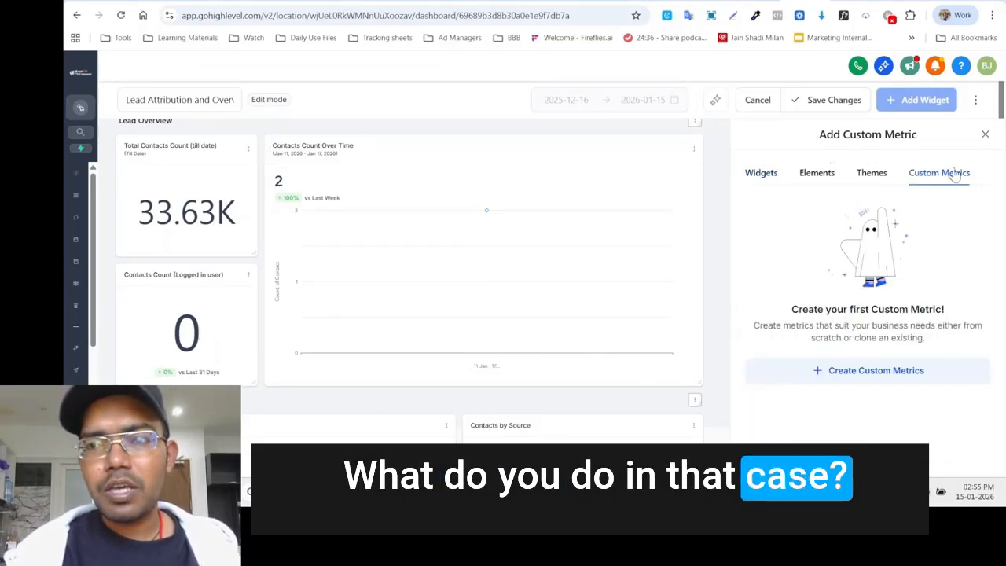
{"action": "left_click", "coordinate": [834, 380]}
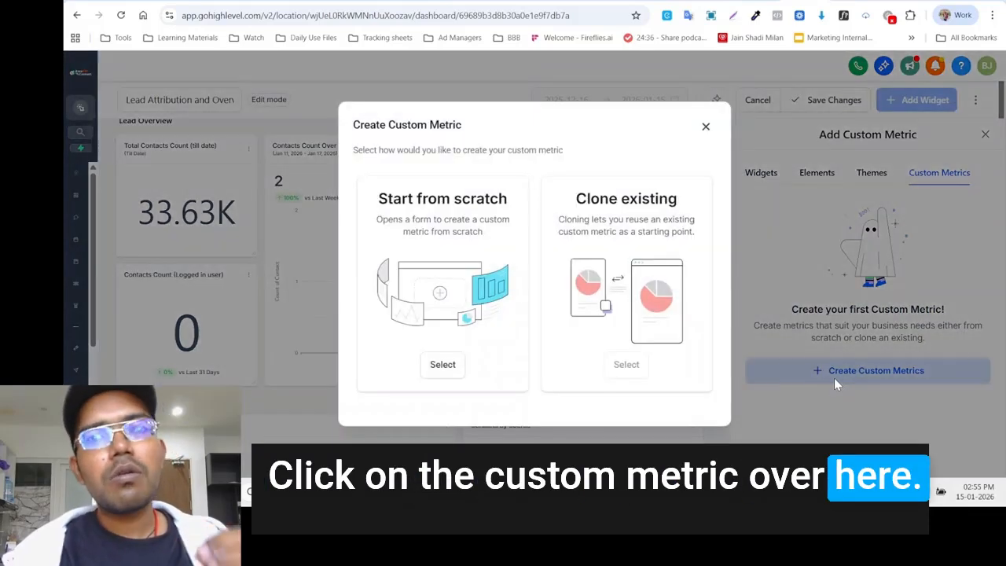
{"action": "left_click", "coordinate": [442, 365]}
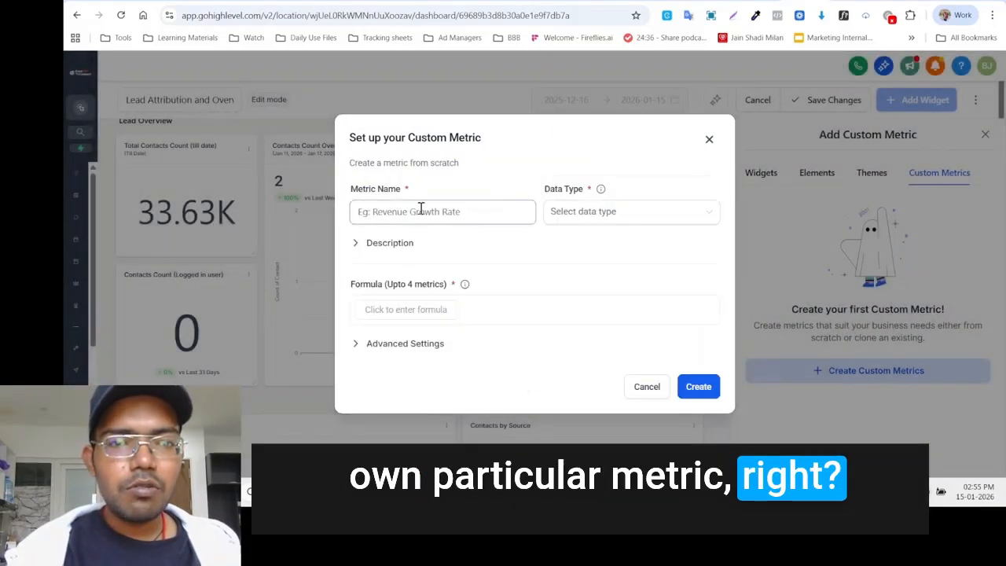
{"action": "left_click", "coordinate": [601, 218]}
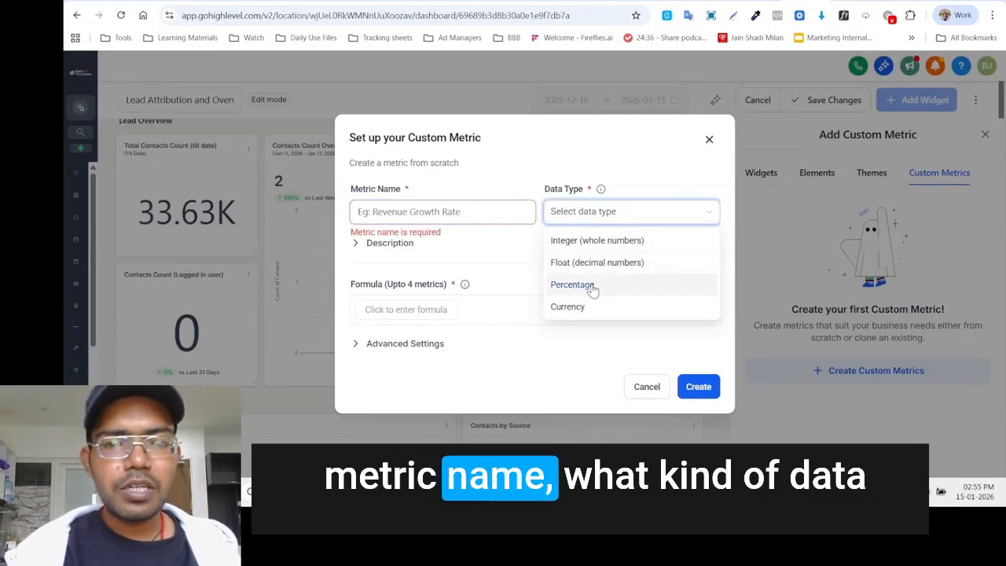
{"action": "left_click", "coordinate": [591, 288]}
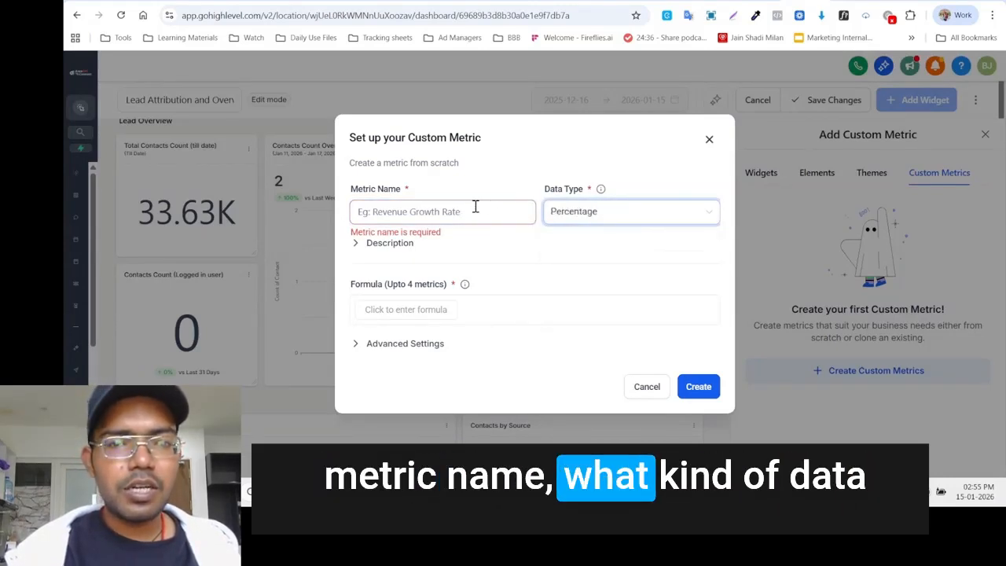
{"action": "left_click", "coordinate": [424, 205]}
{"action": "type", "text": "Email O"}
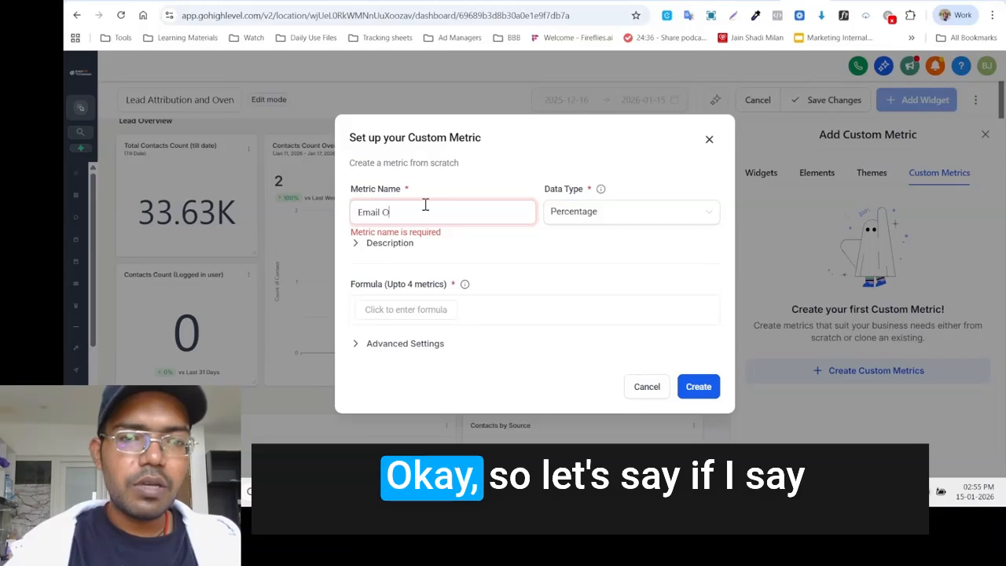
{"action": "type", "text": "pen Rate"}
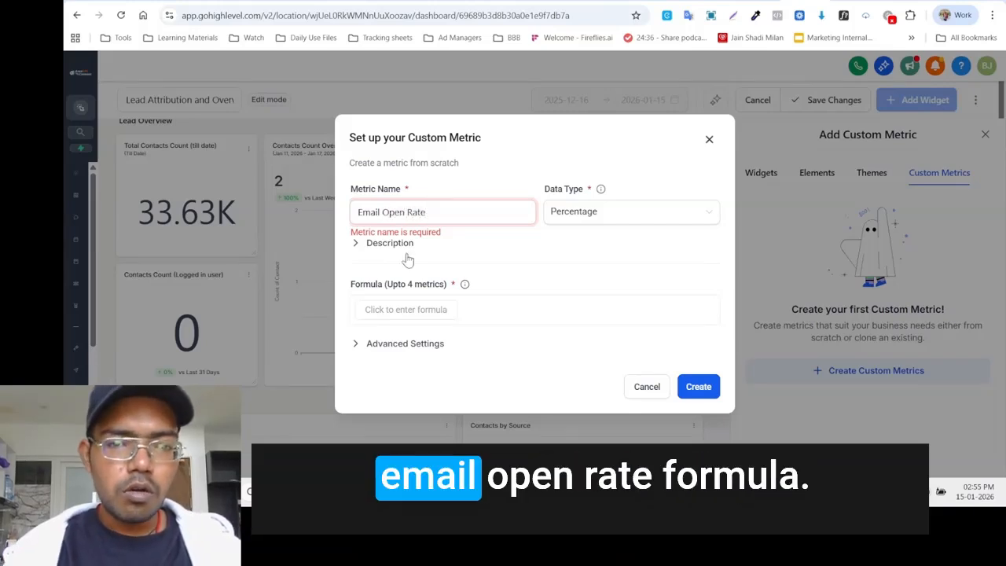
Step: Begin the Email Open Rate formula with the Count of Emails metric followed by the division operator
{"action": "left_click", "coordinate": [386, 319]}
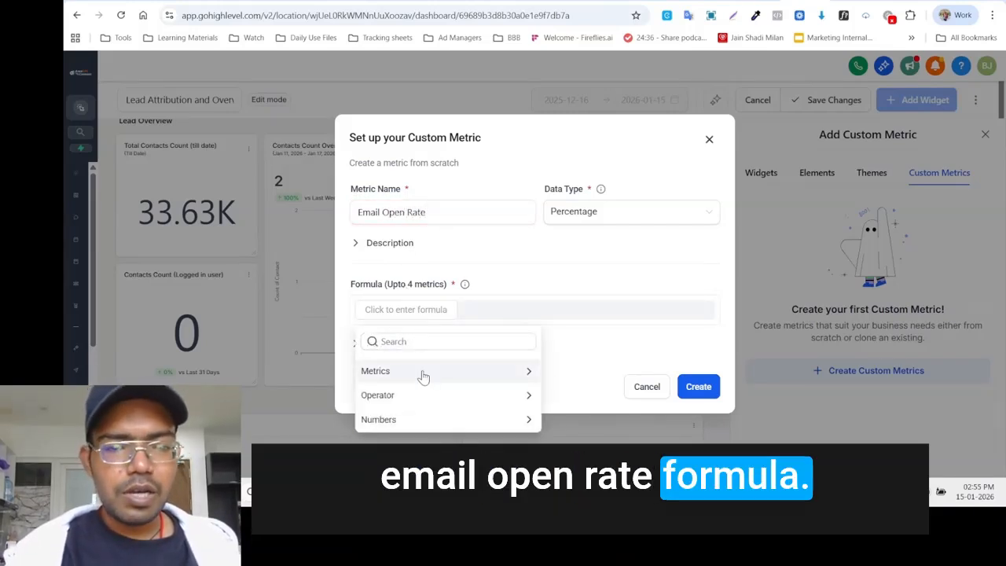
{"action": "left_click", "coordinate": [433, 376]}
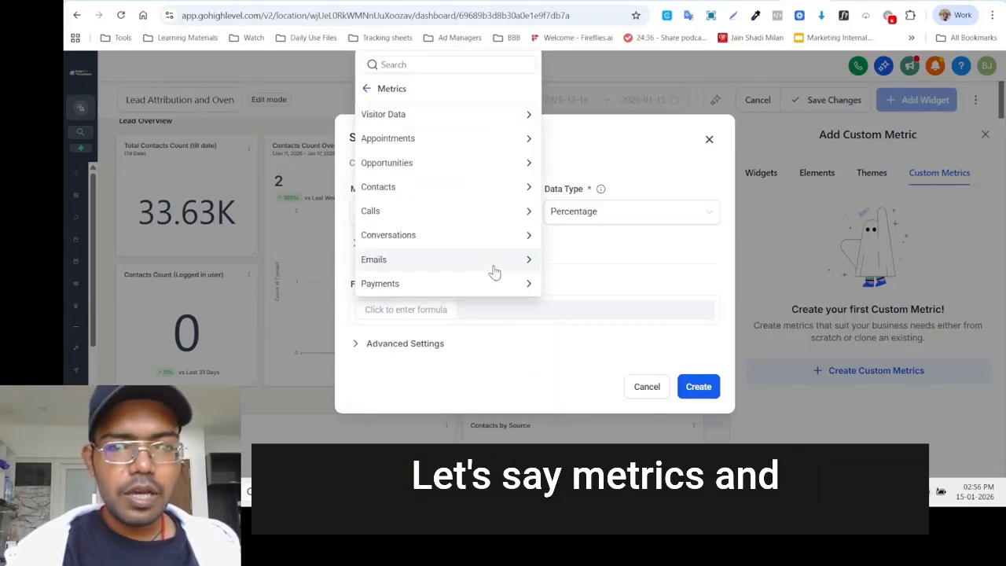
{"action": "left_click", "coordinate": [489, 259]}
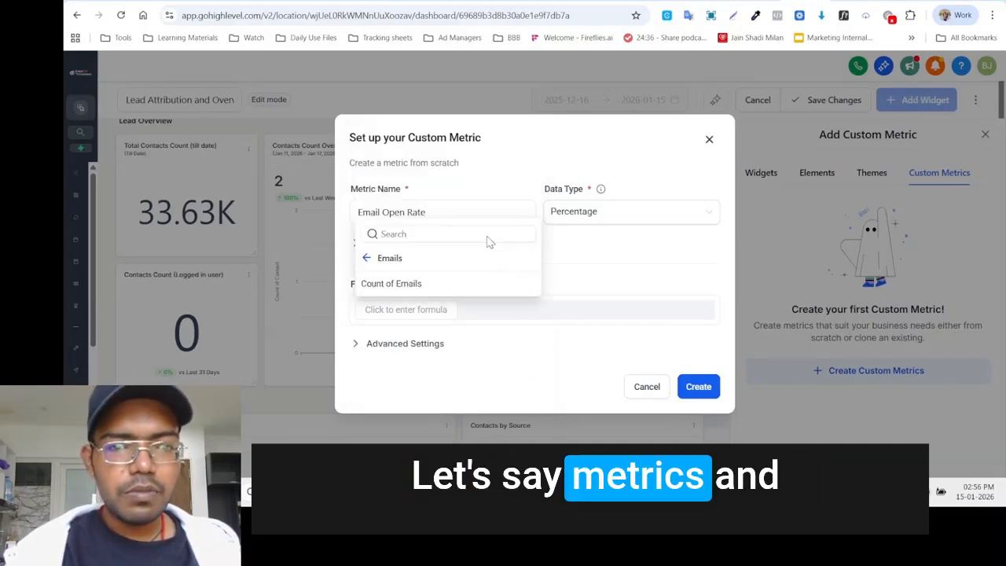
{"action": "left_click", "coordinate": [427, 284]}
{"action": "left_click", "coordinate": [466, 320]}
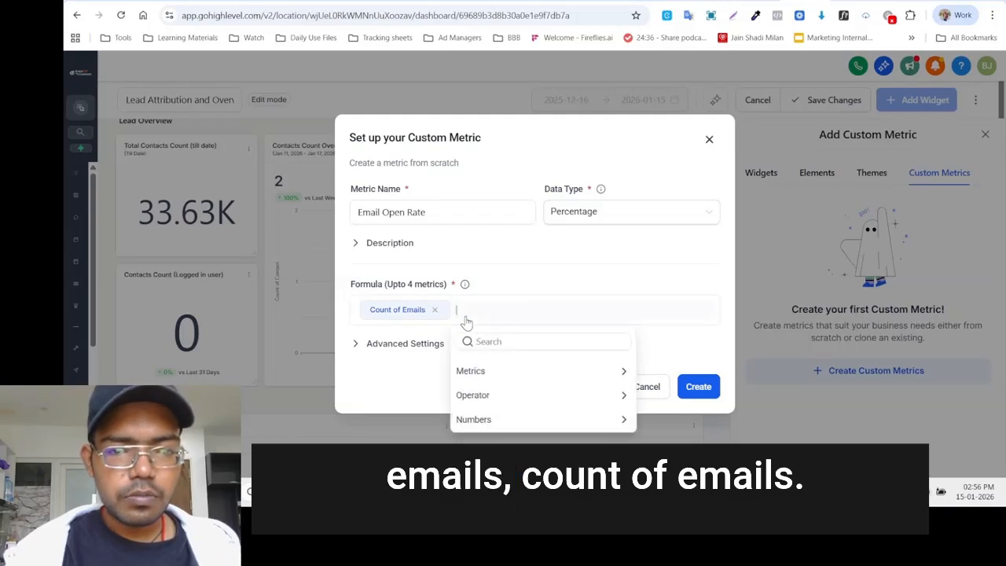
{"action": "left_click", "coordinate": [517, 395]}
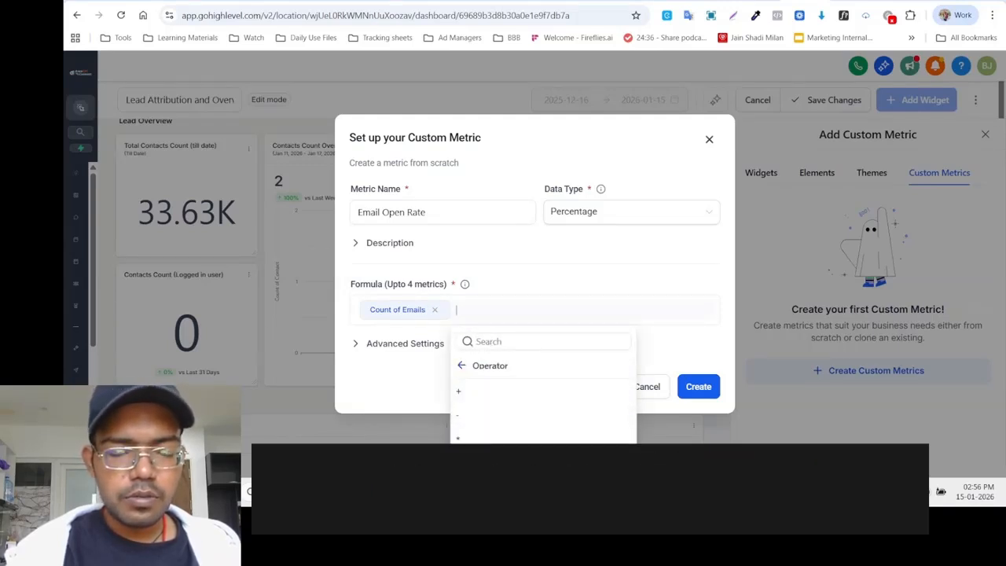
{"action": "left_click", "coordinate": [484, 462]}
Step: Look through the Numbers and Emails options for an email-open metric to use as the formula's divisor
{"action": "left_click", "coordinate": [529, 322]}
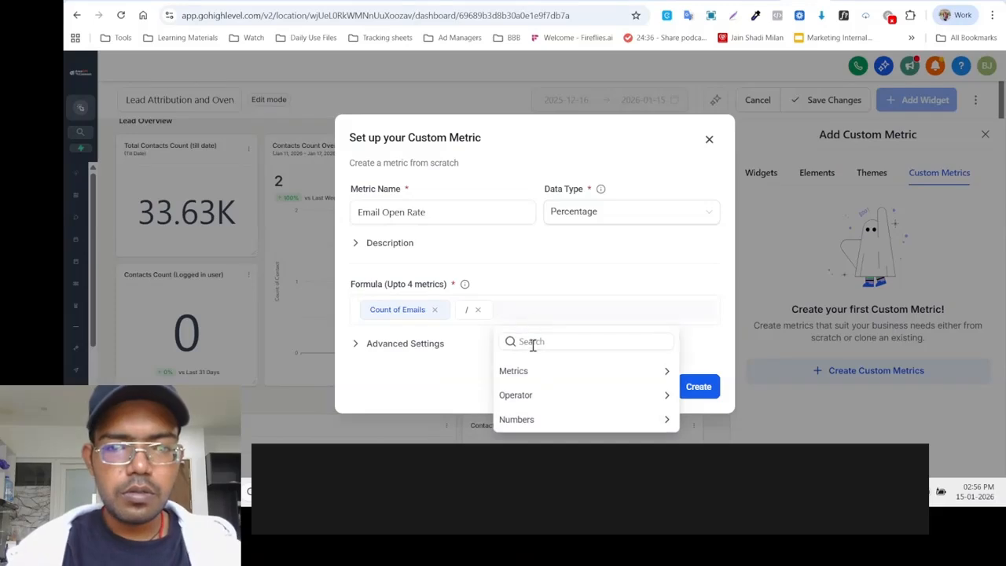
{"action": "left_click", "coordinate": [517, 421]}
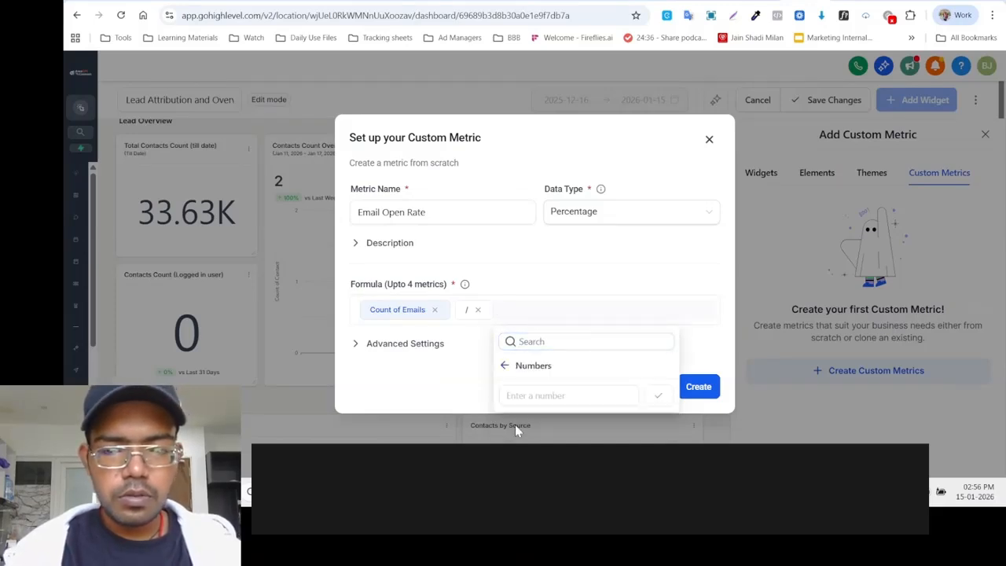
{"action": "left_click", "coordinate": [506, 367]}
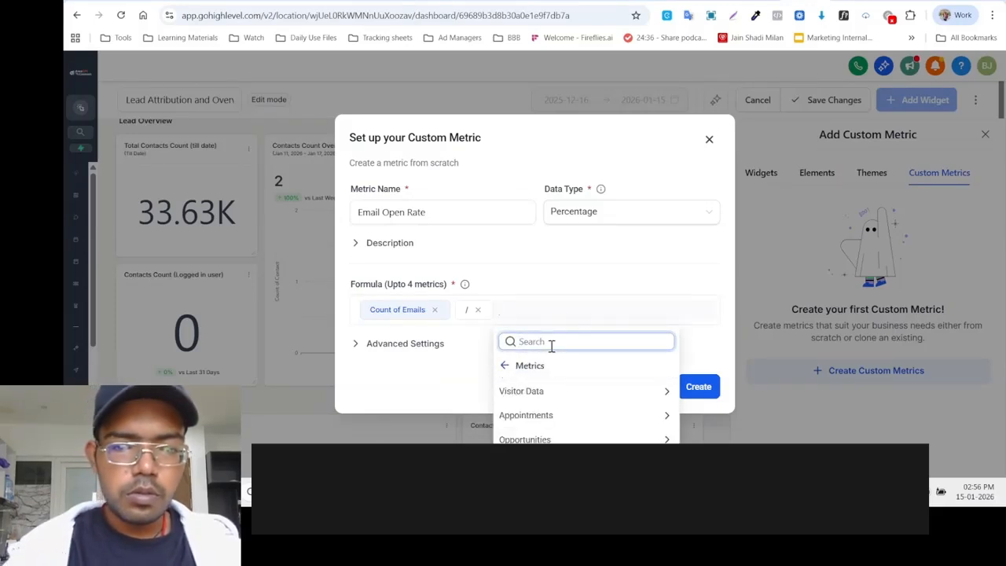
{"action": "type", "text": "ipen"}
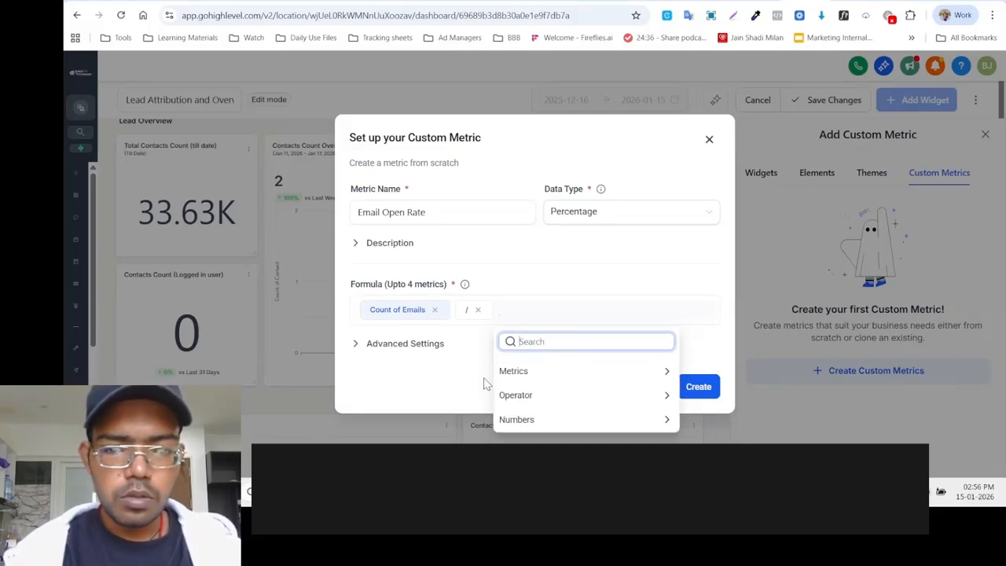
{"action": "left_click", "coordinate": [532, 379]}
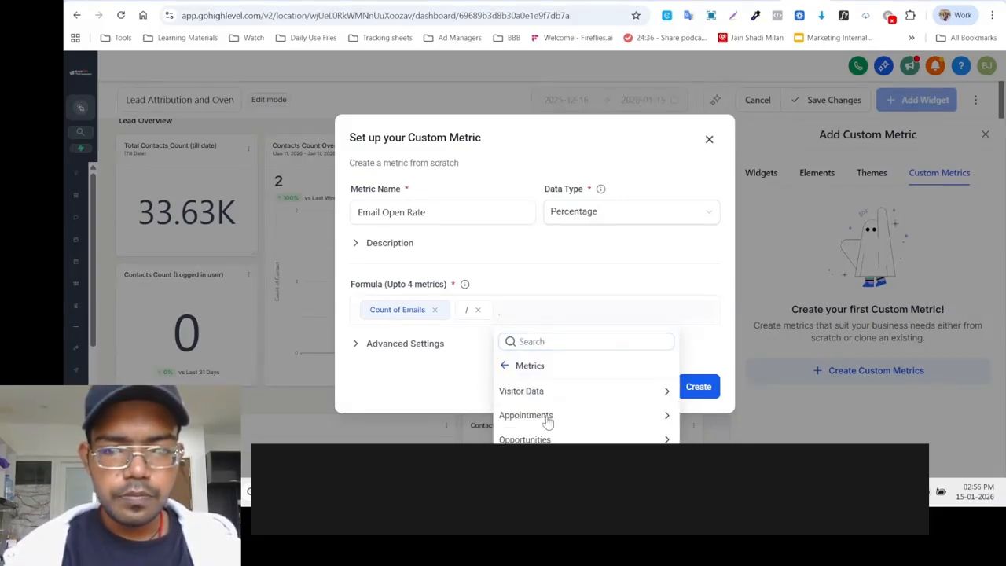
{"action": "left_click", "coordinate": [611, 259]}
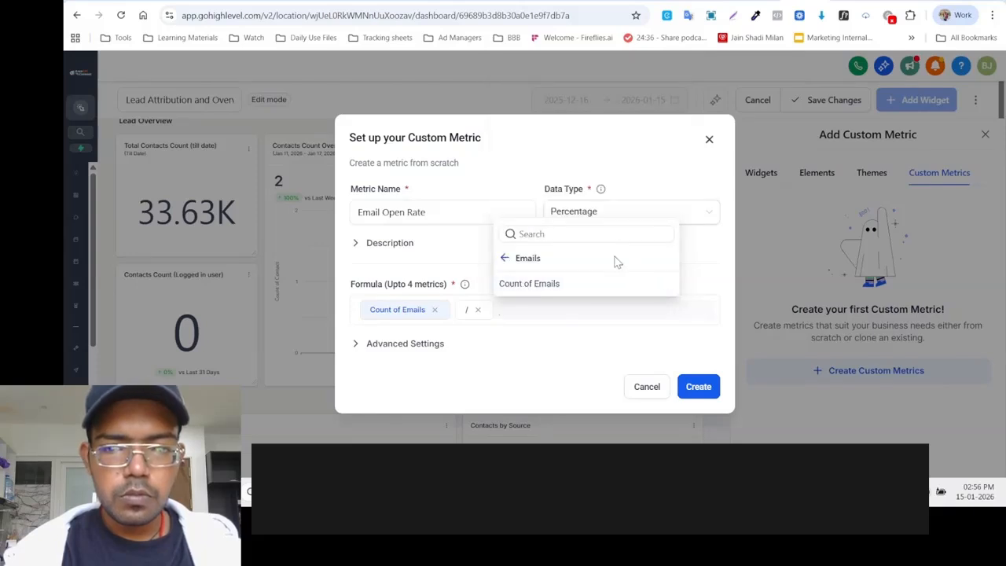
{"action": "double_click", "coordinate": [505, 258]}
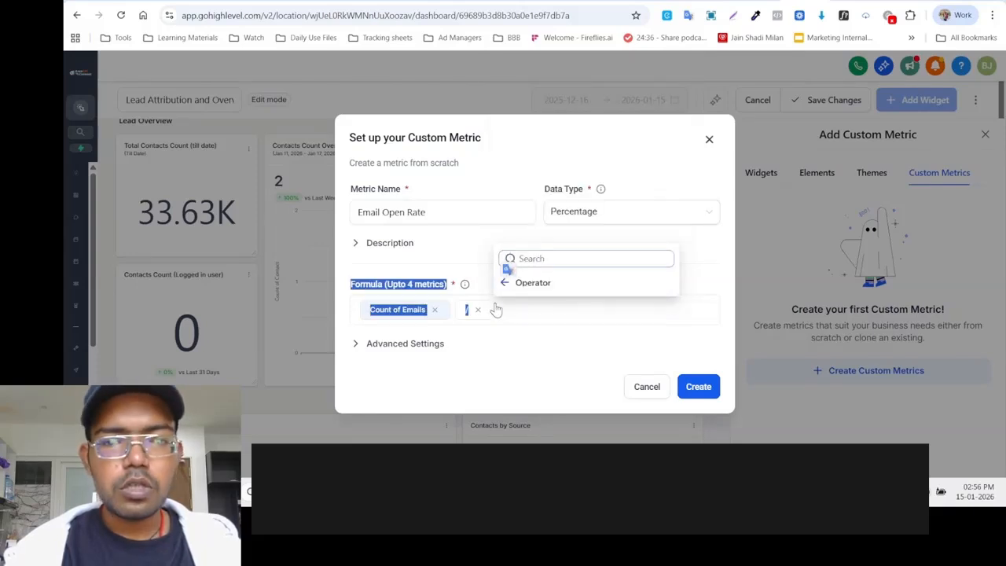
{"action": "left_click", "coordinate": [520, 320]}
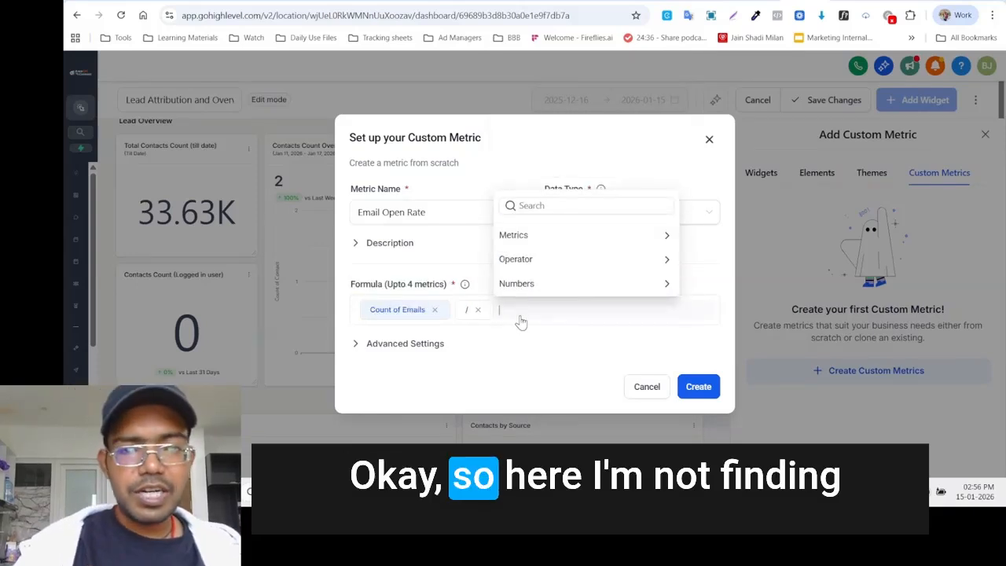
{"action": "left_click", "coordinate": [483, 341]}
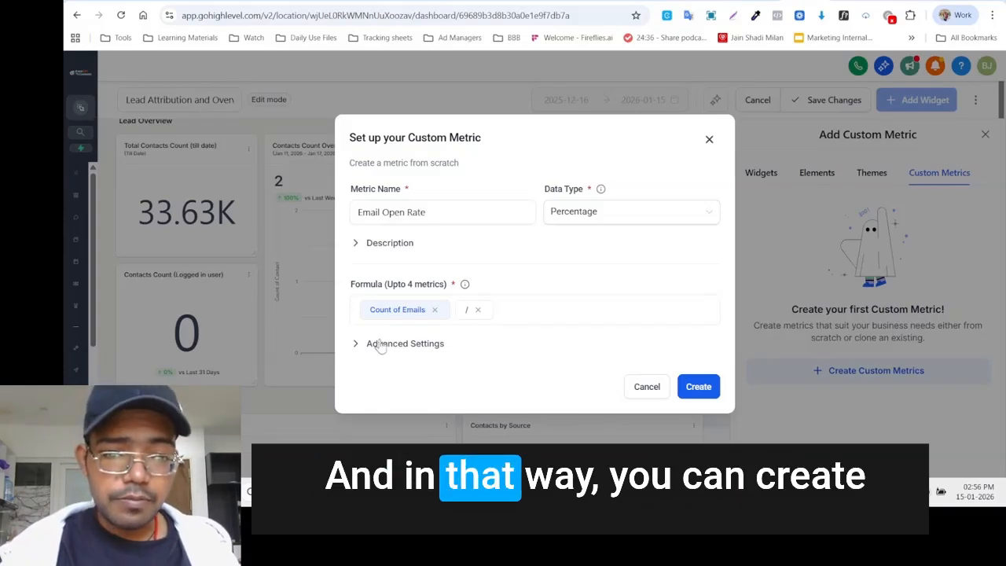
Step: Expand the metric's advanced settings and examine the date property options for Count of Emails
{"action": "left_click", "coordinate": [354, 344]}
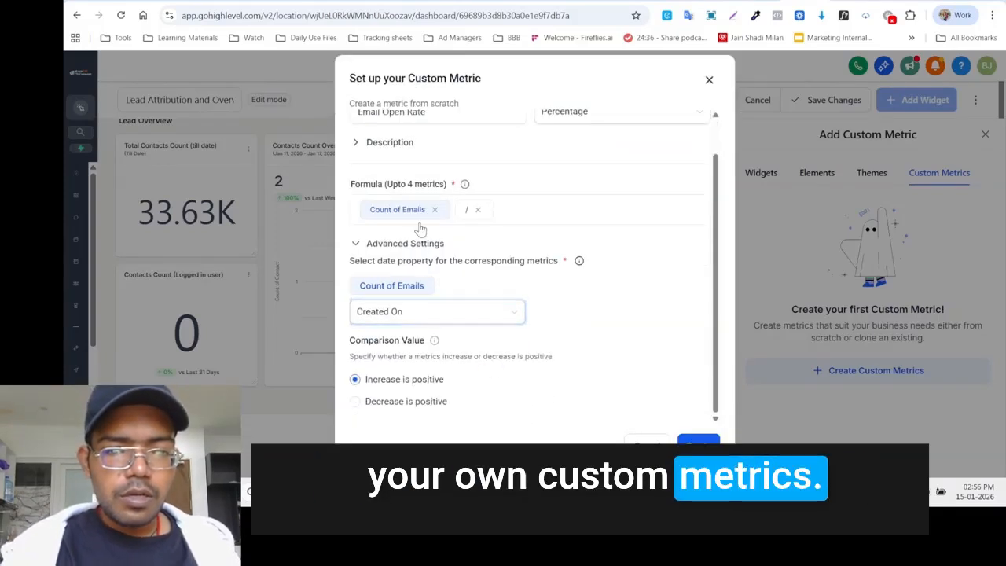
{"action": "left_click", "coordinate": [395, 315]}
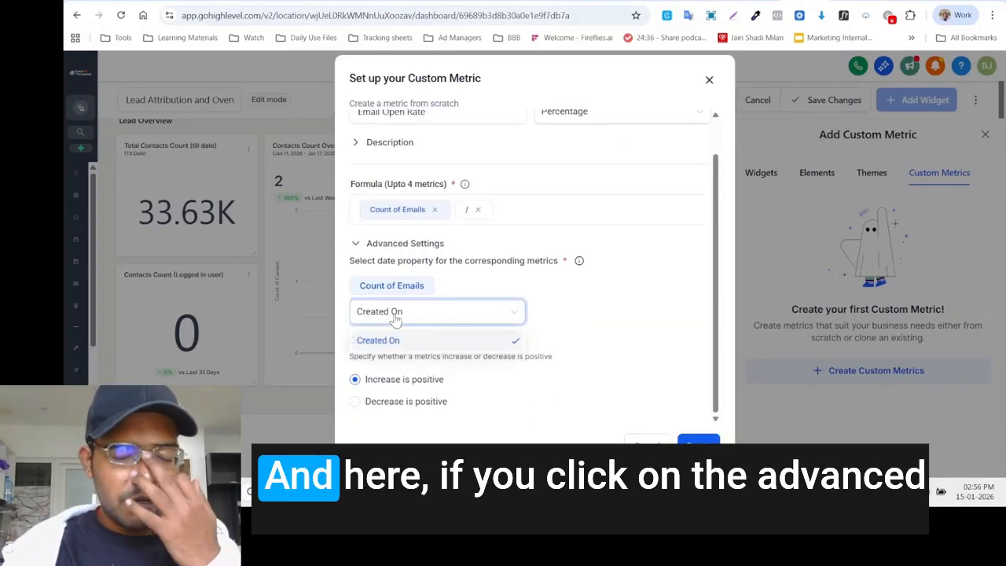
{"action": "left_click_drag", "start_coordinate": [450, 285], "coordinate": [397, 284]}
{"action": "left_click", "coordinate": [426, 282]}
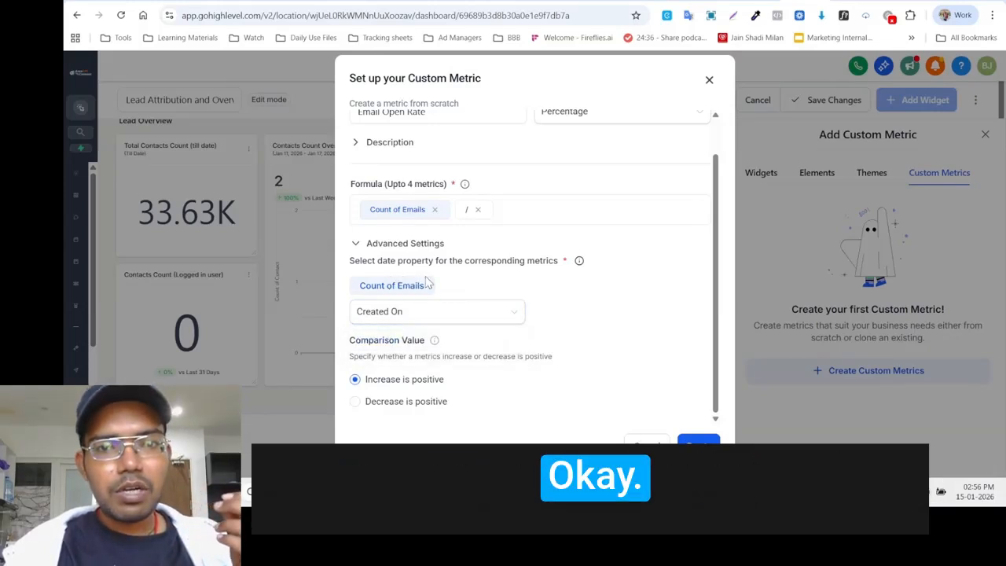
Step: Browse the Calls and Payments metrics and try Count of Transactions (Transactions) as the divisor in the Email Open Rate formula
{"action": "left_click", "coordinate": [507, 213]}
{"action": "left_click", "coordinate": [532, 275]}
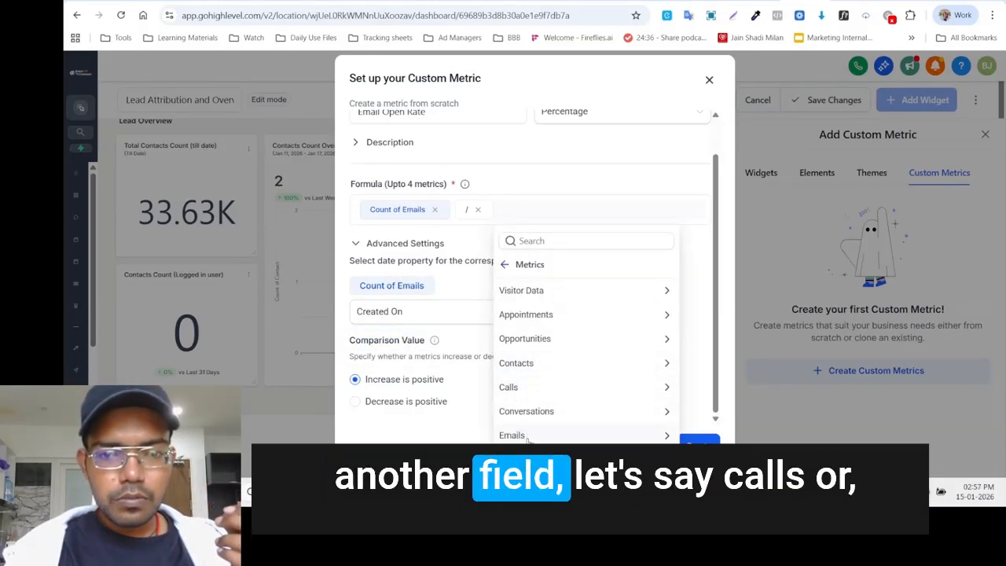
{"action": "left_click", "coordinate": [561, 389]}
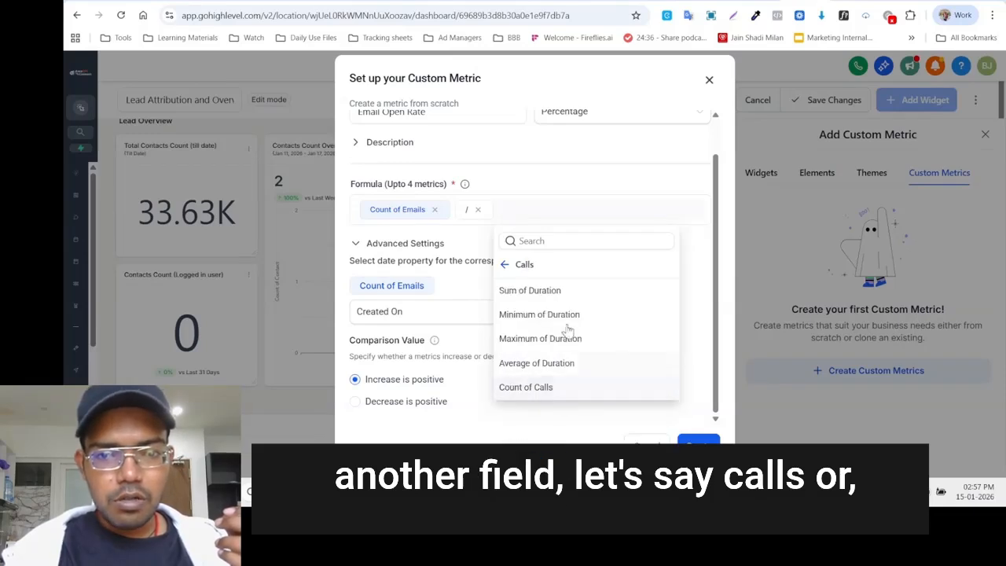
{"action": "left_click", "coordinate": [506, 264]}
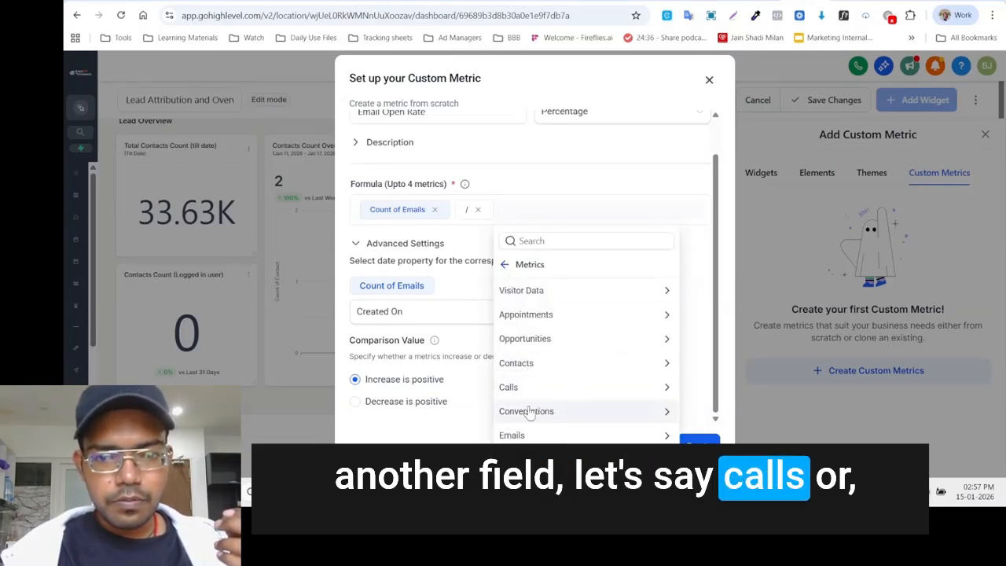
{"action": "left_click", "coordinate": [547, 460]}
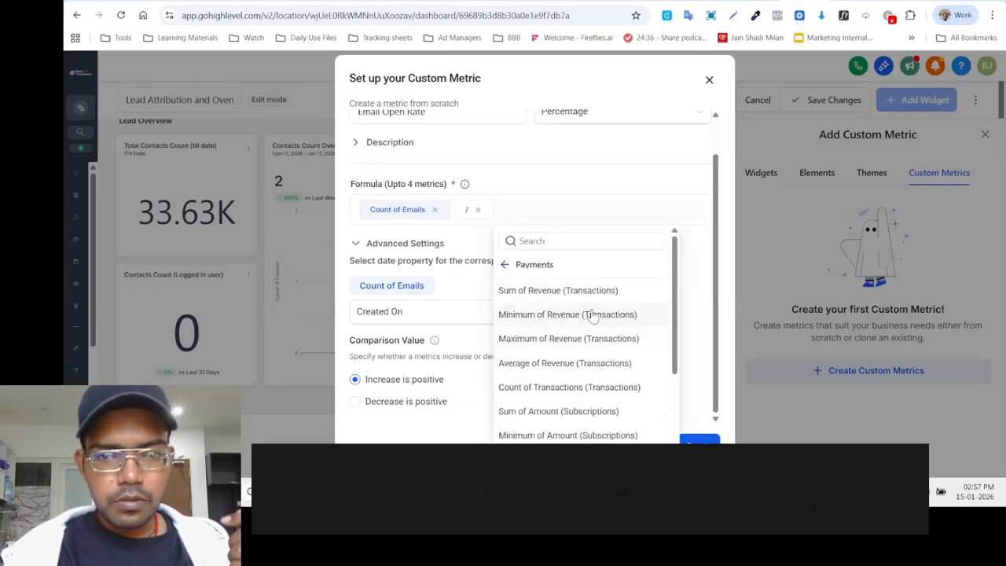
{"action": "scroll", "coordinate": [542, 411], "scroll_direction": "down", "scroll_amount": 1}
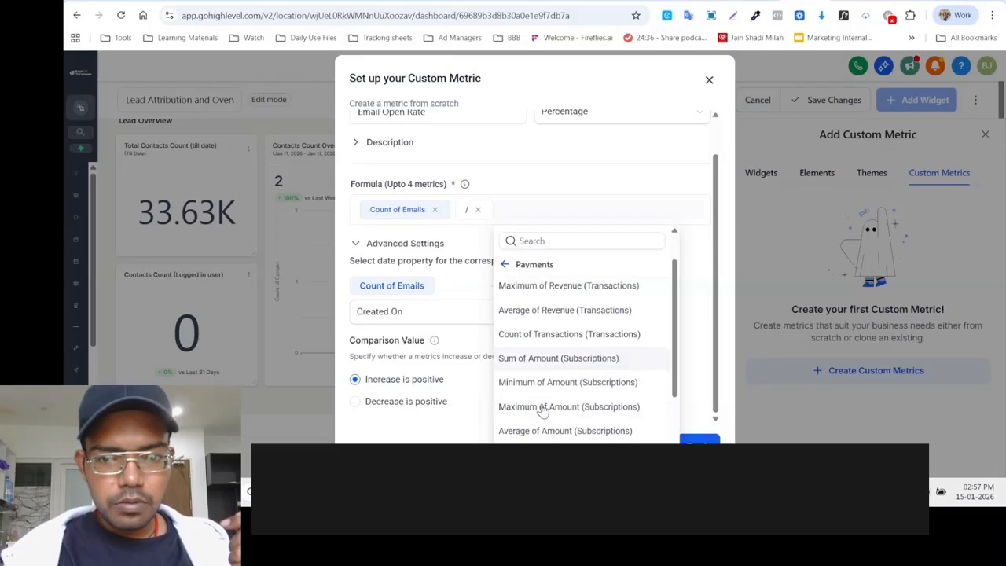
{"action": "left_click", "coordinate": [595, 345]}
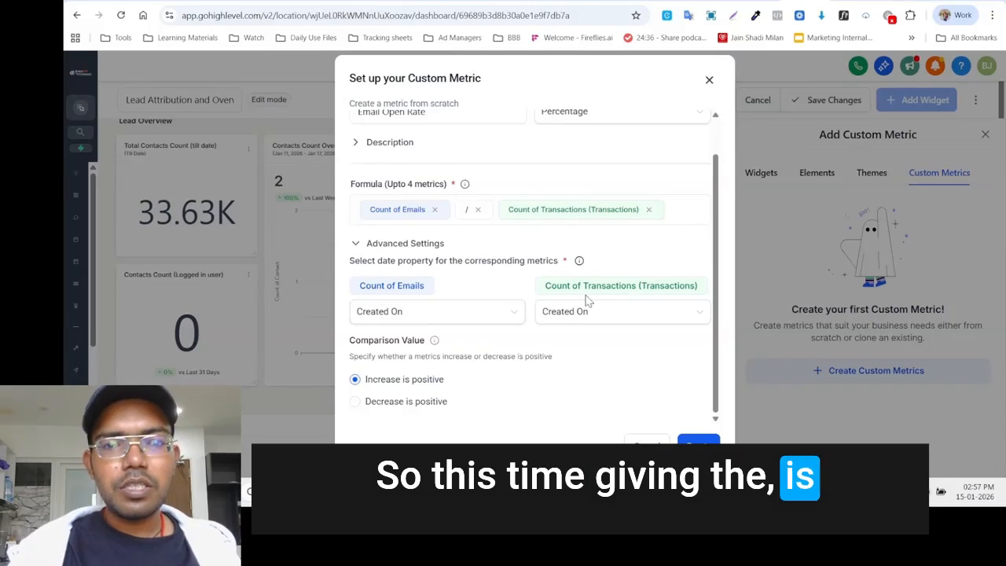
Step: Examine the date property choices for Count of Transactions (Transactions) and Count of Emails
{"action": "left_click", "coordinate": [625, 316]}
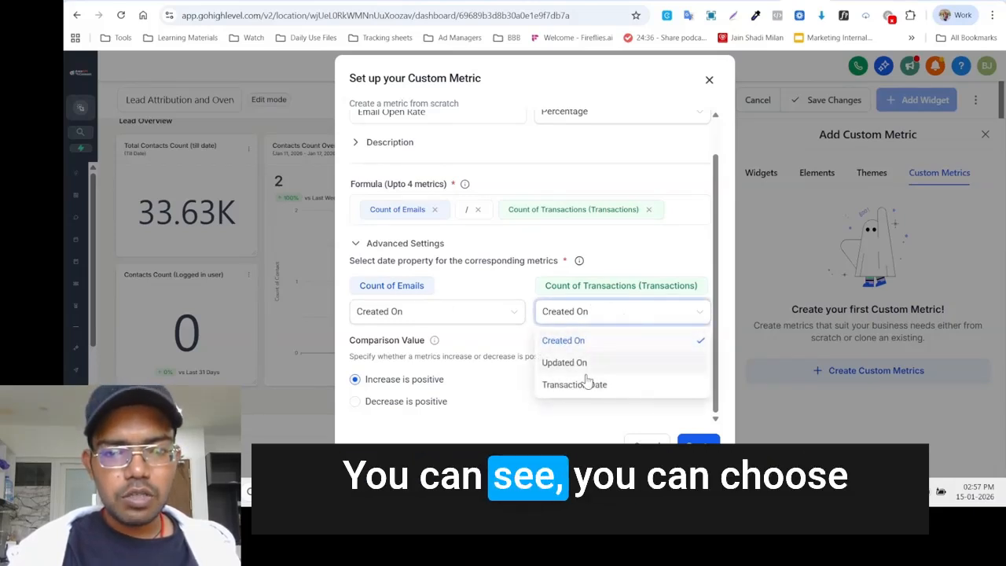
{"action": "left_click", "coordinate": [440, 315]}
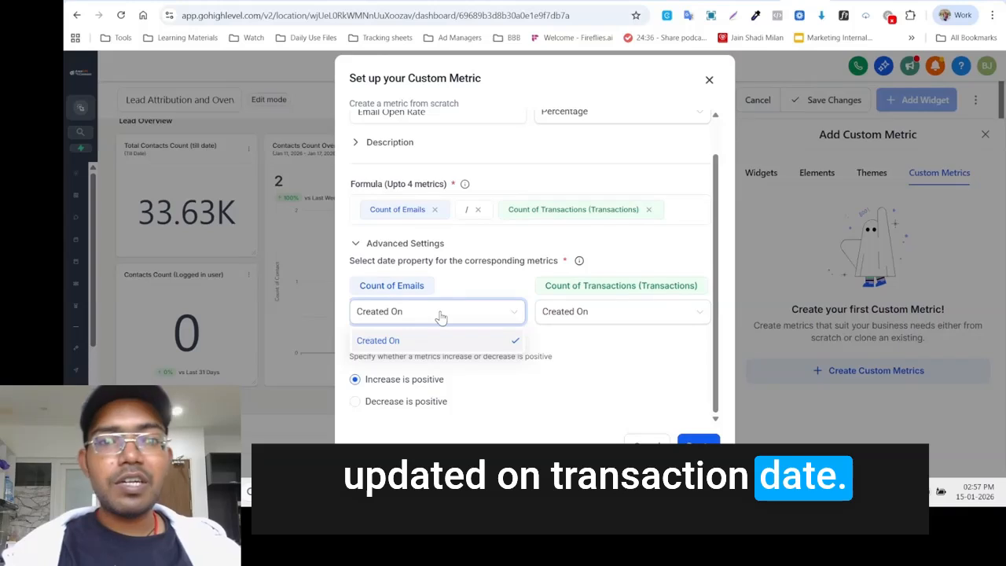
{"action": "left_click", "coordinate": [520, 396]}
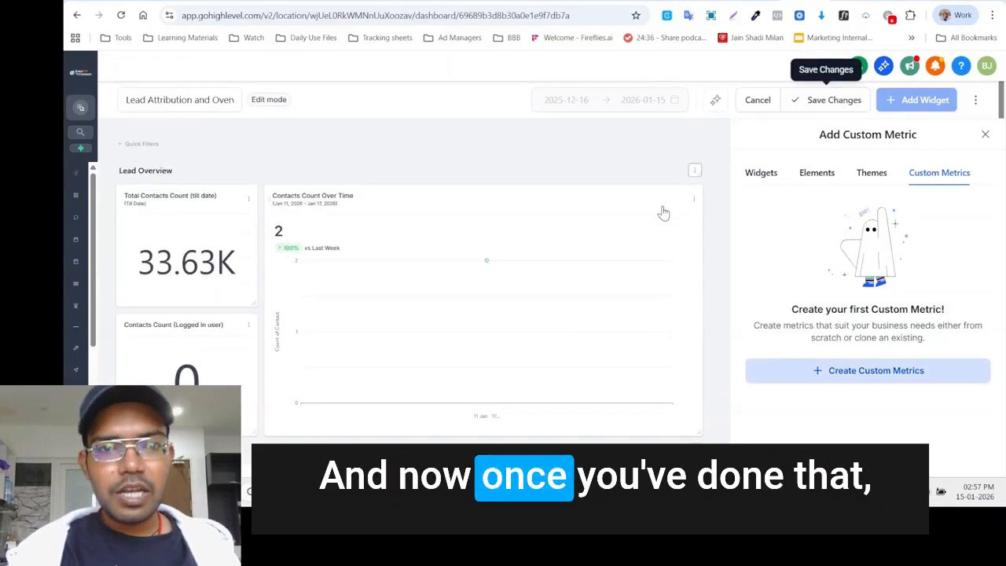
Step: Save the dashboard changes and open the dashboard's permission settings
{"action": "left_click", "coordinate": [833, 102]}
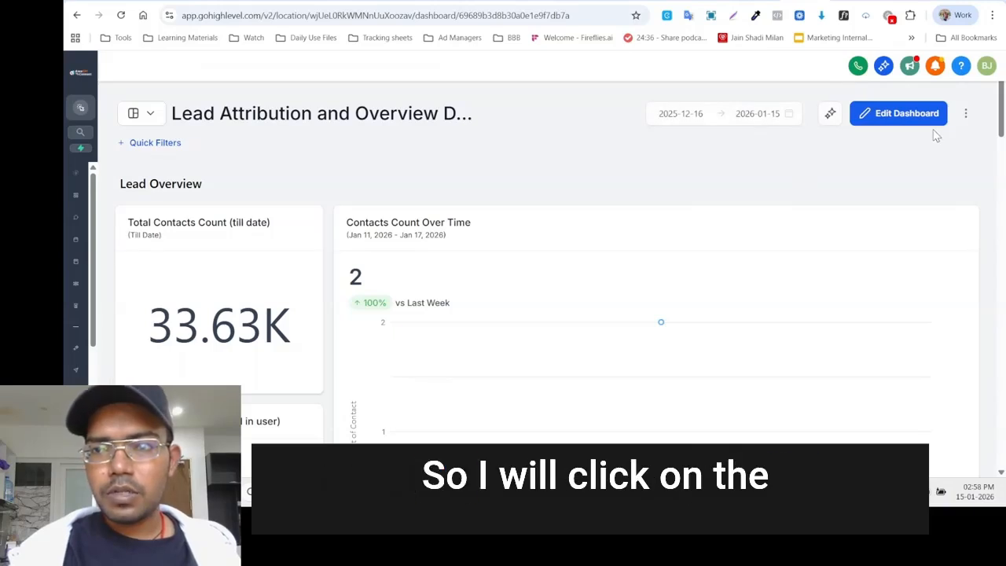
{"action": "left_click", "coordinate": [967, 114]}
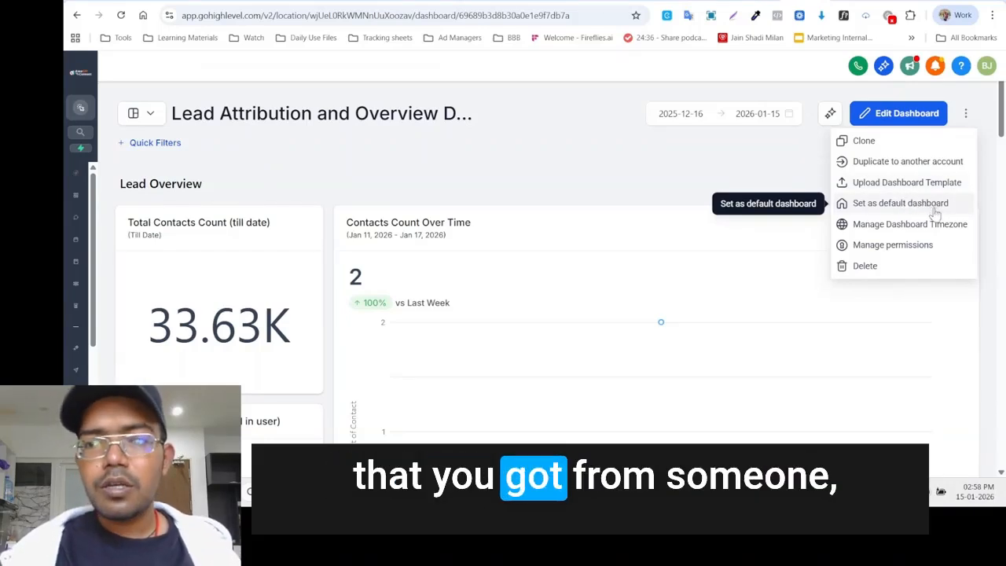
{"action": "left_click", "coordinate": [918, 247]}
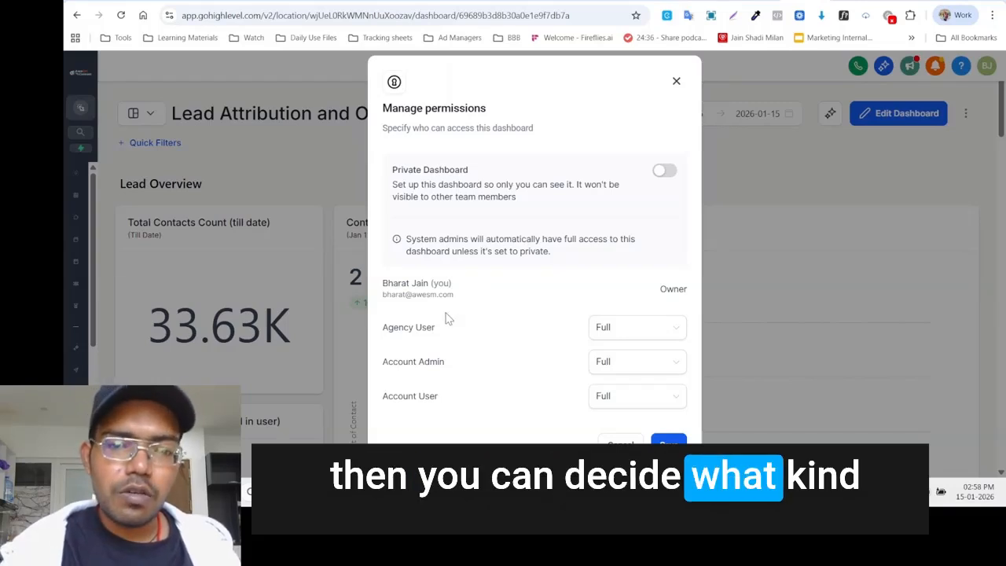
Step: Review the dashboard's user roles and the access levels offered for Agency User and Account Admin, then close the permission settings
{"action": "left_click_drag", "start_coordinate": [383, 331], "coordinate": [437, 338]}
{"action": "left_click_drag", "start_coordinate": [387, 362], "coordinate": [453, 366]}
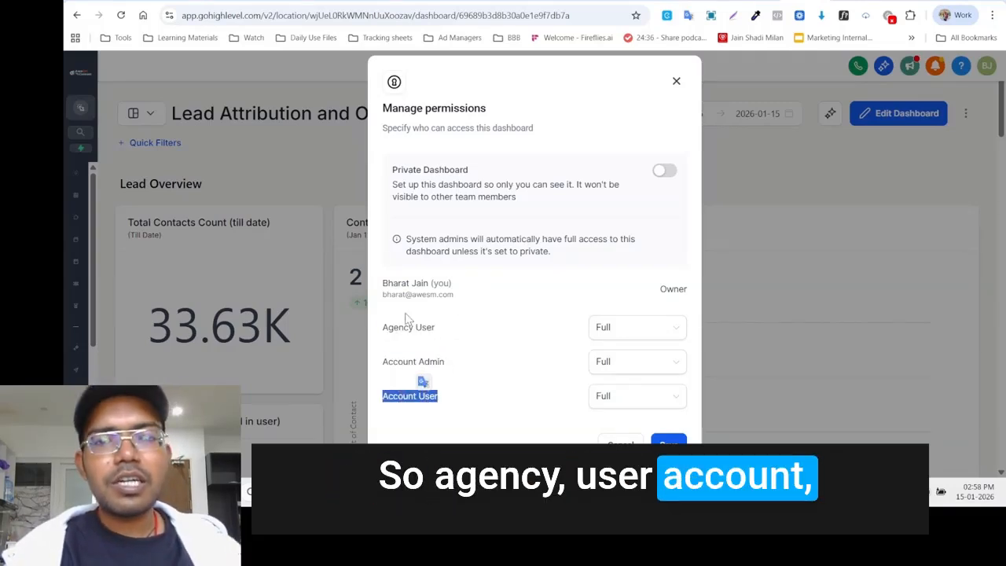
{"action": "left_click_drag", "start_coordinate": [386, 327], "coordinate": [436, 329]}
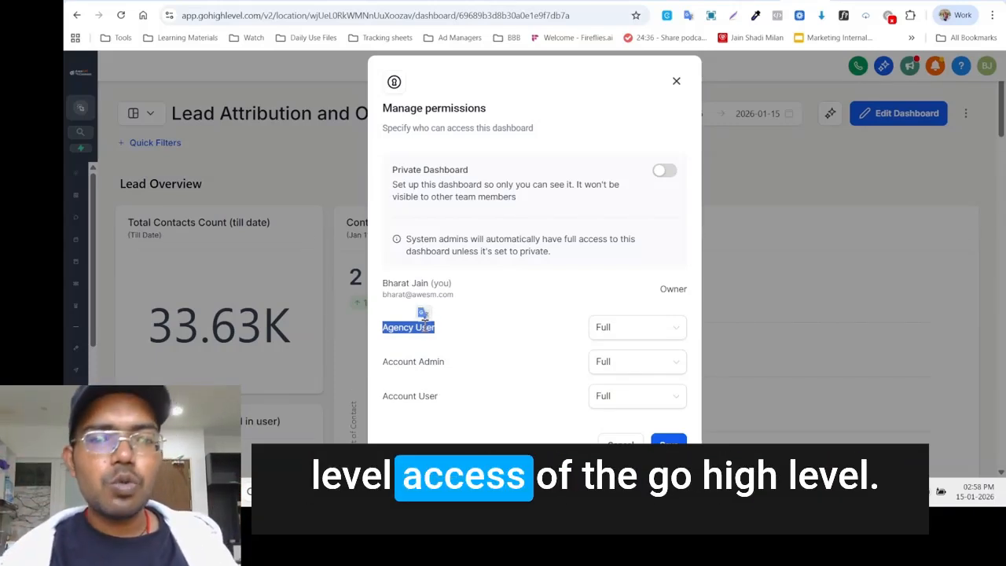
{"action": "left_click", "coordinate": [431, 335]}
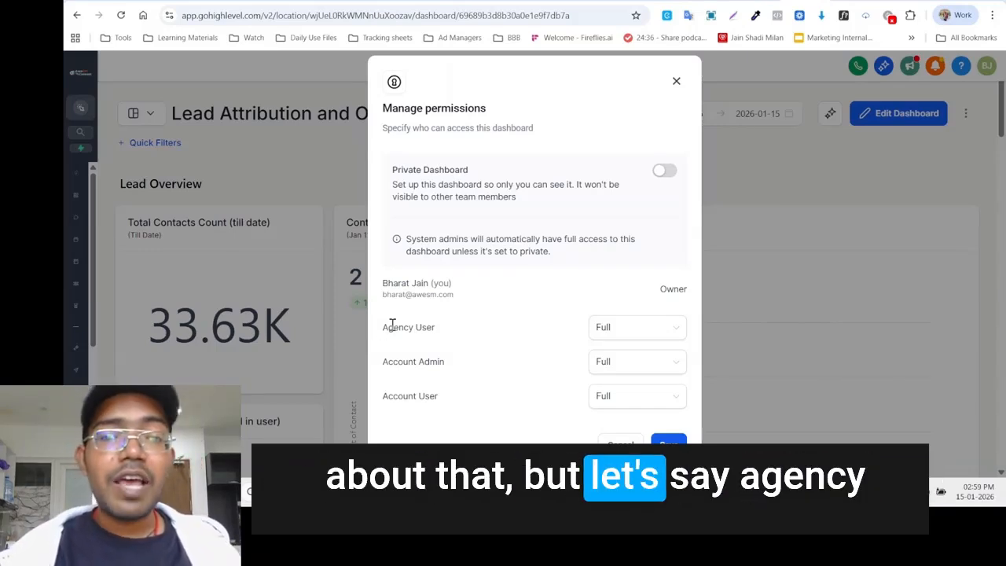
{"action": "left_click", "coordinate": [617, 326]}
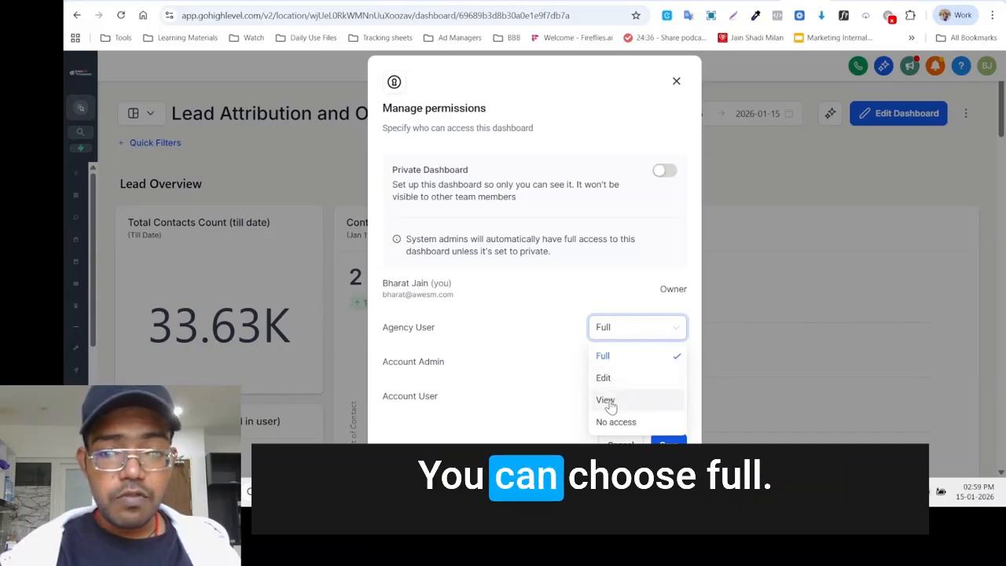
{"action": "left_click", "coordinate": [487, 366]}
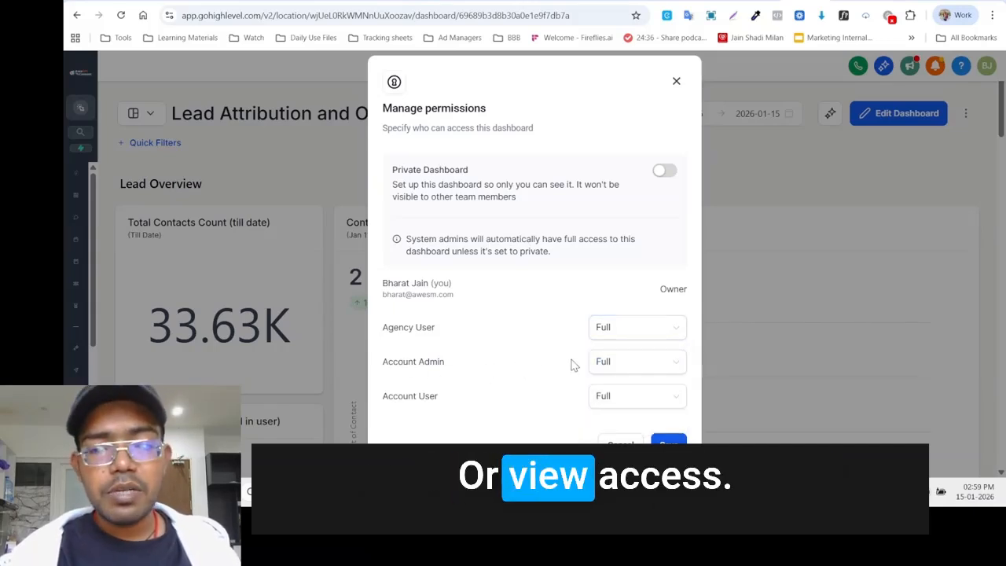
{"action": "left_click", "coordinate": [626, 363]}
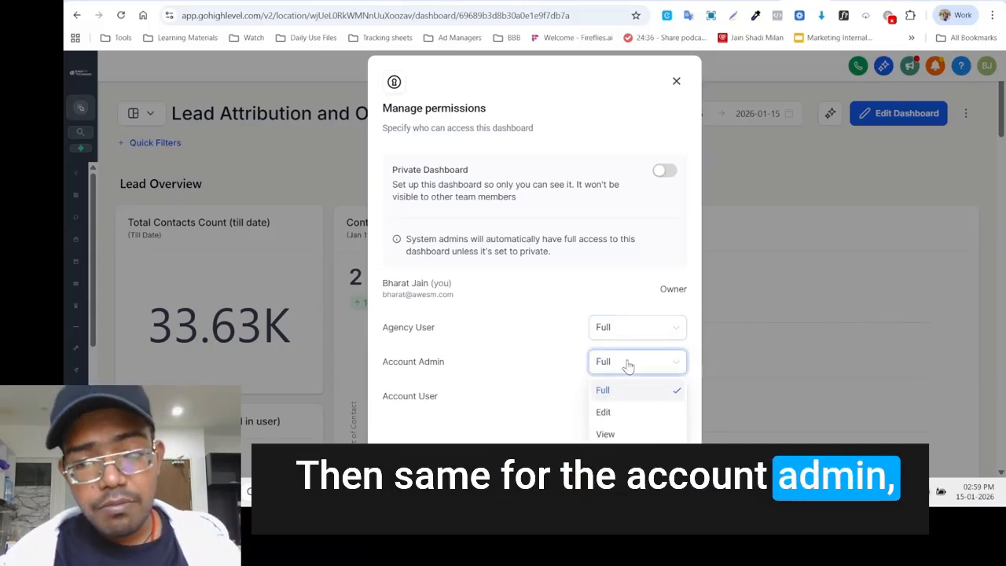
{"action": "left_click", "coordinate": [449, 411]}
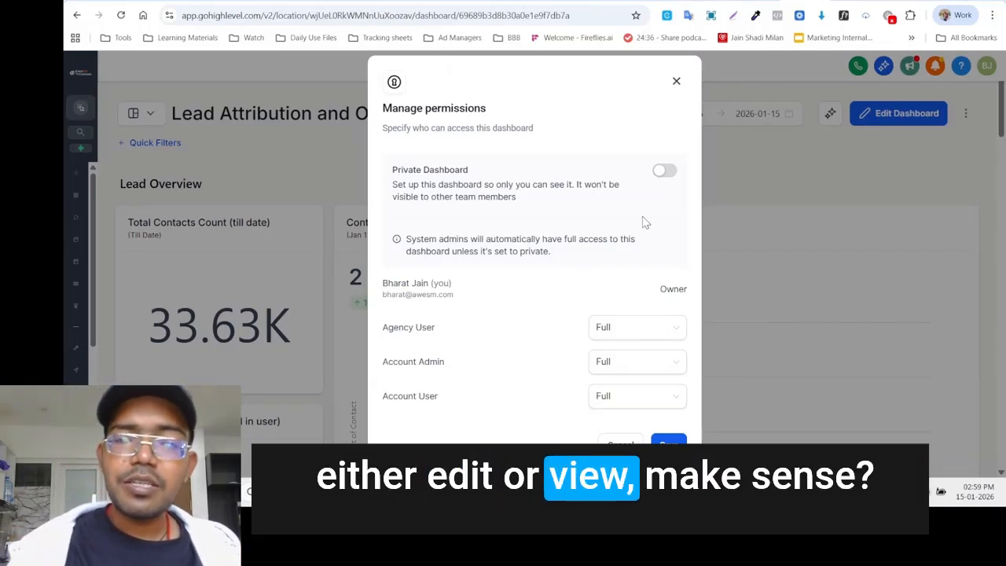
{"action": "left_click", "coordinate": [676, 82]}
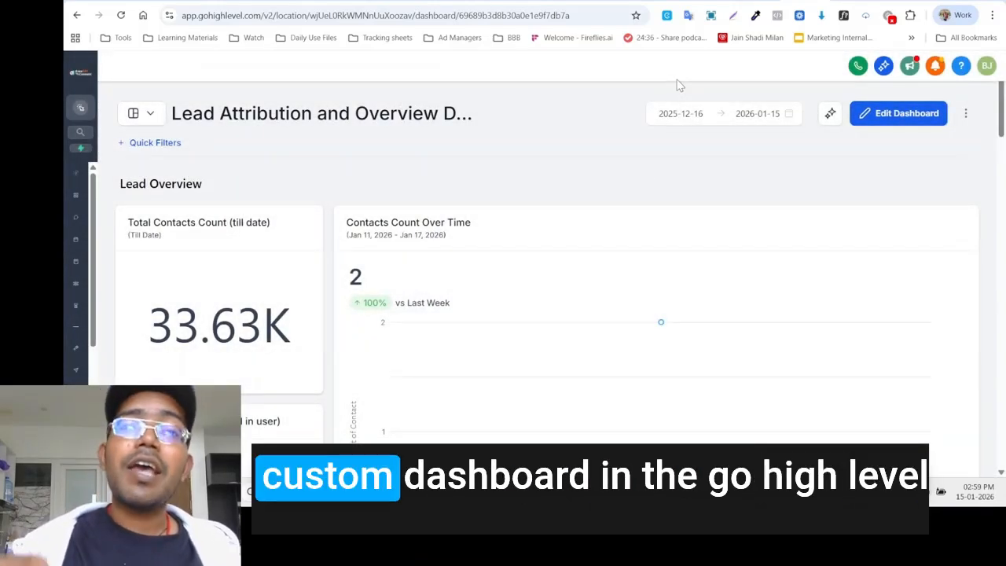